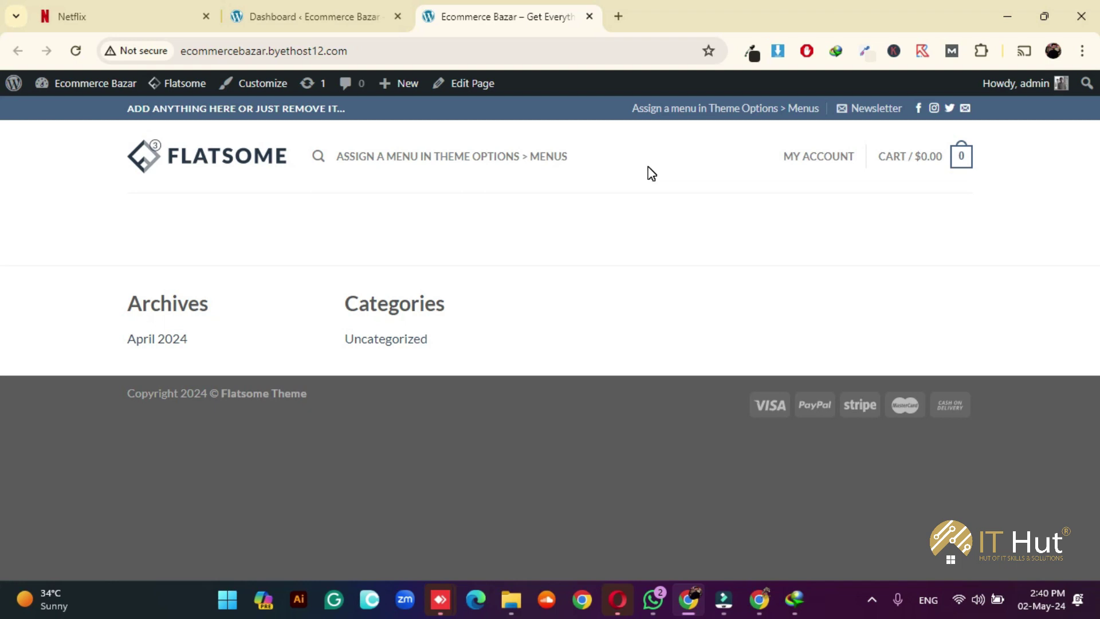
# Open amazon.com in a new tab and look through its home page and header links
pyautogui.click(623, 13)
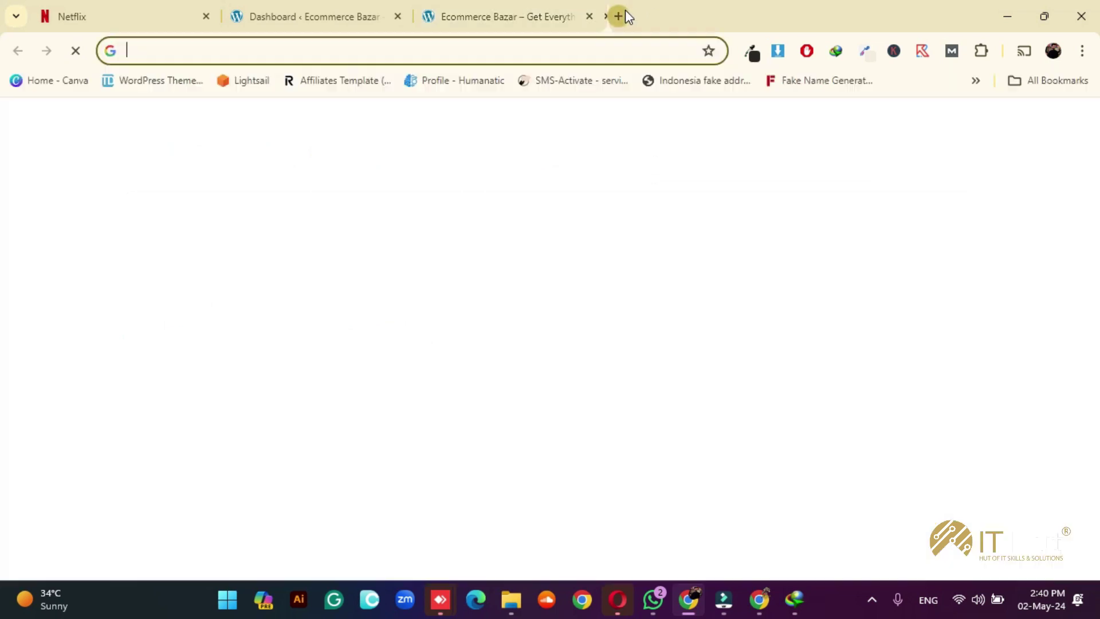
pyautogui.write('AM')
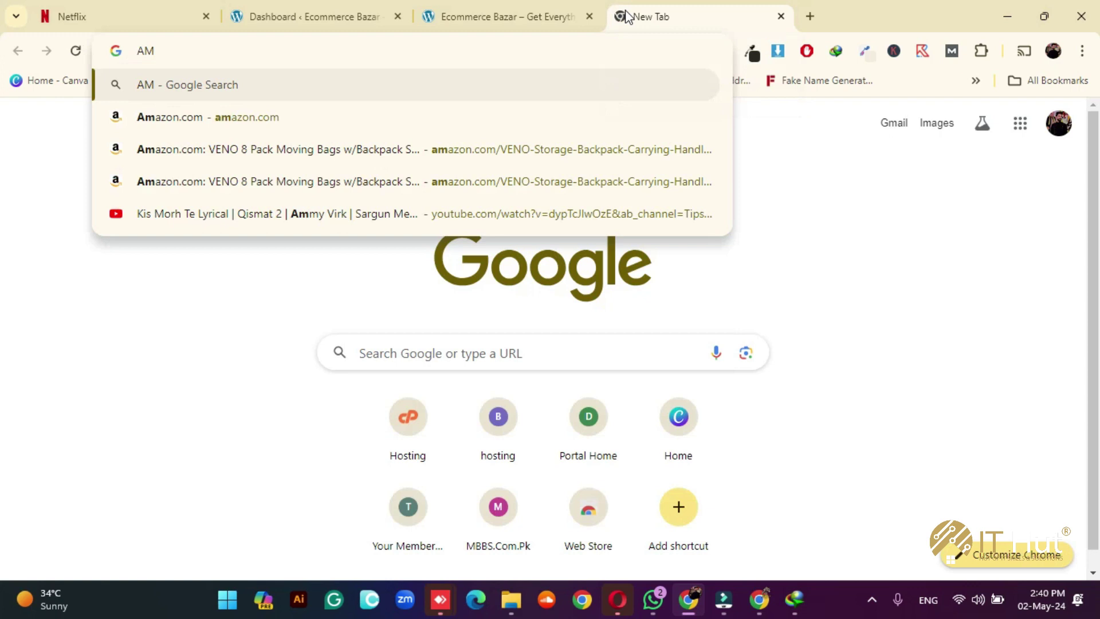
pyautogui.press('BackSpace')
pyautogui.write('maz')
pyautogui.press('Return')
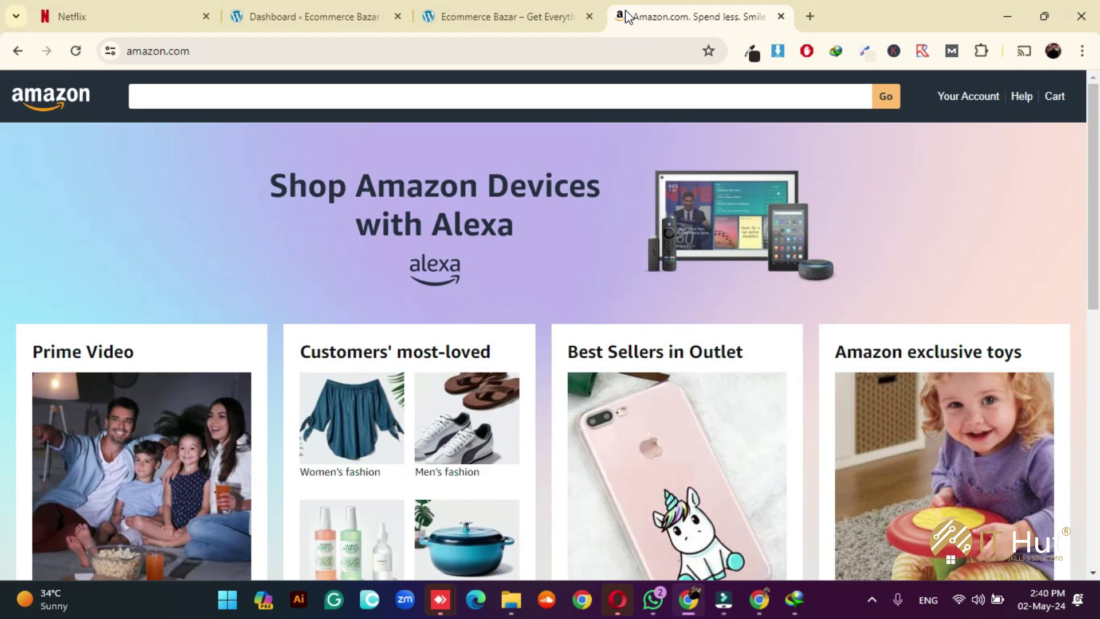
pyautogui.scroll(-4, 630, 269)
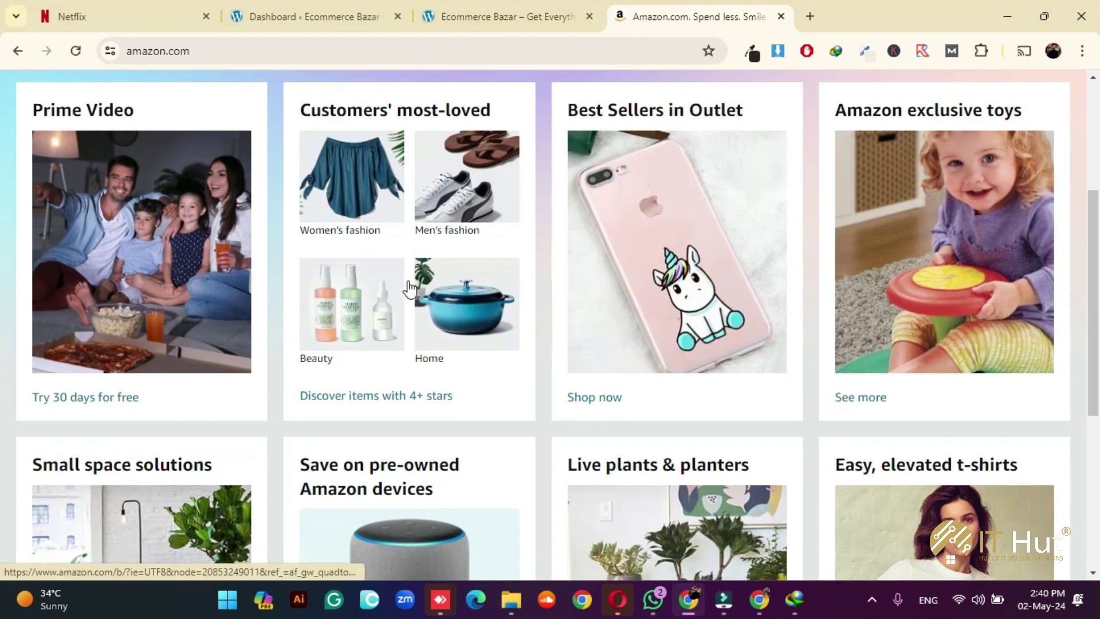
pyautogui.scroll(-4, 408, 290)
pyautogui.scroll(8, 702, 311)
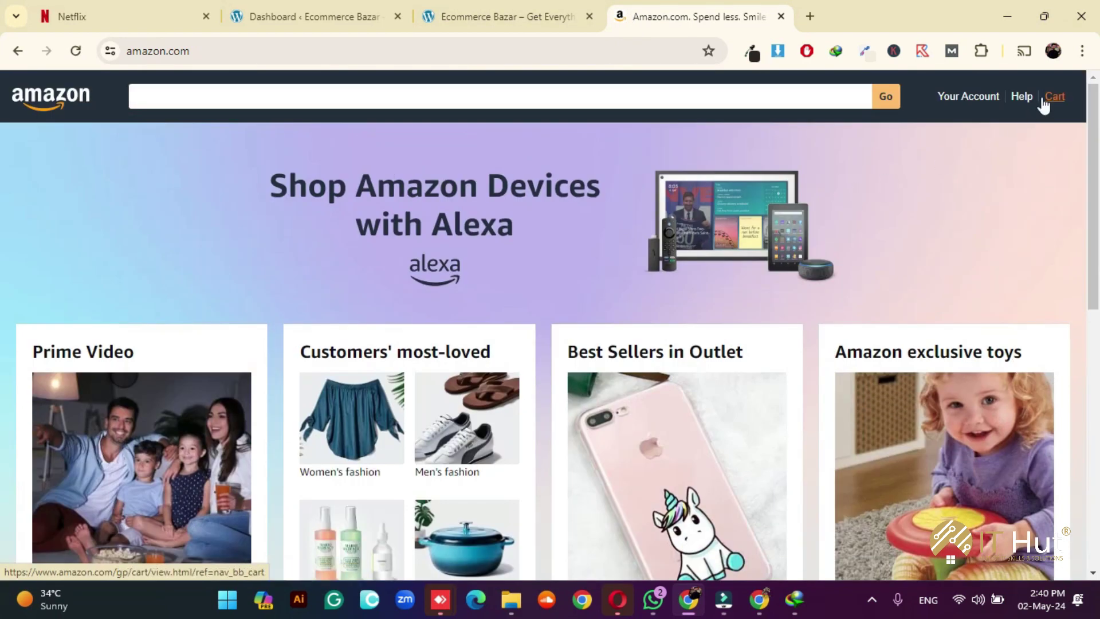
pyautogui.scroll(-8, 412, 305)
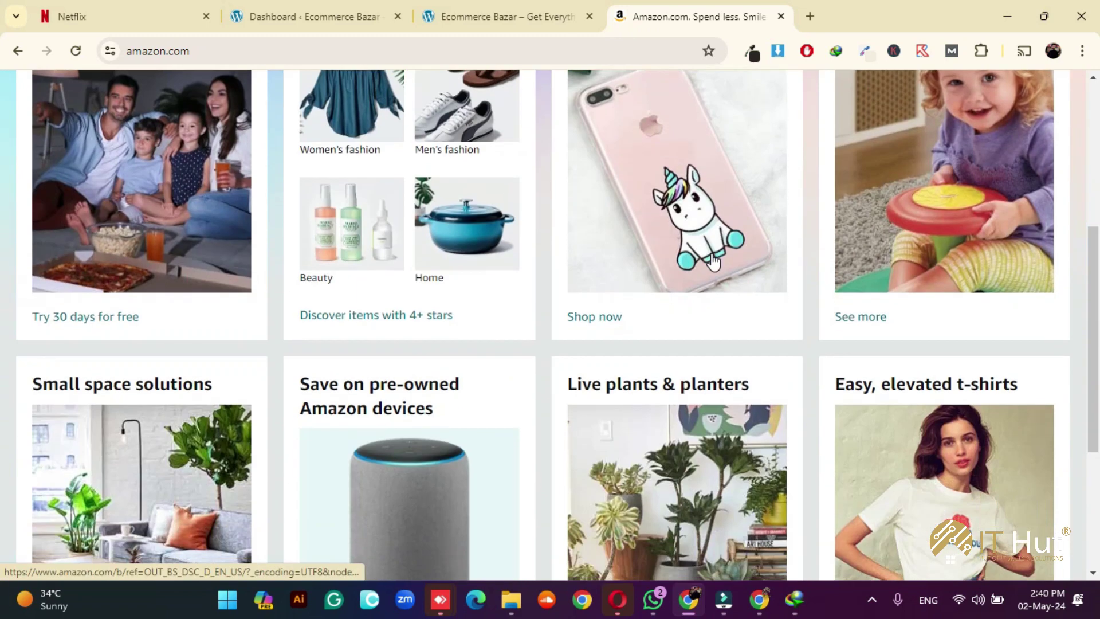
pyautogui.scroll(7, 462, 331)
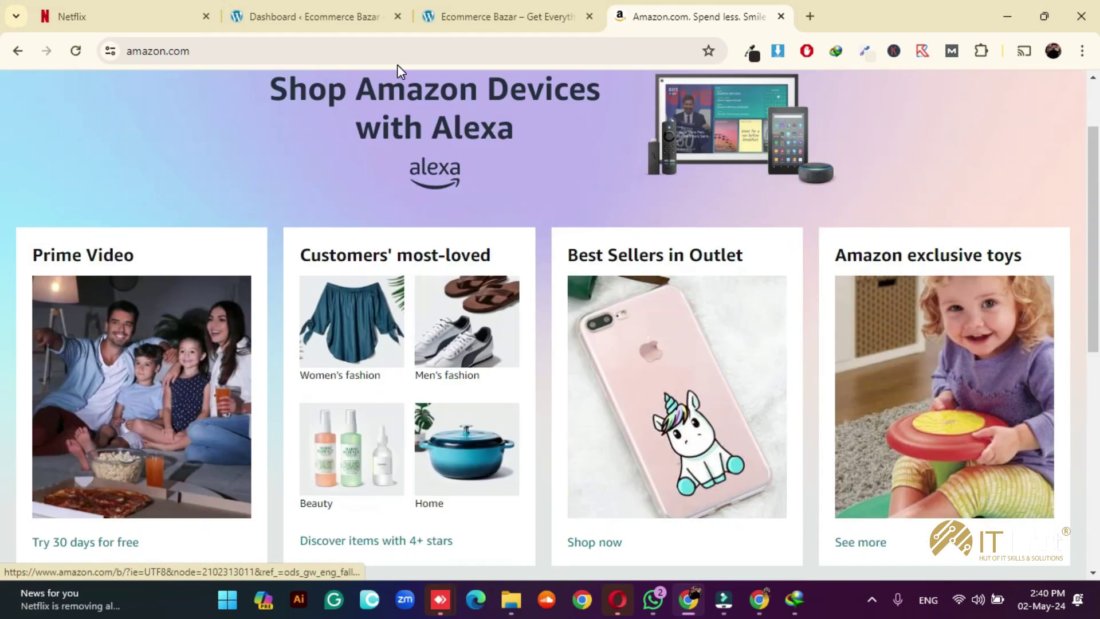
# Go to daraz.pk in the same tab and look over its home page header and category list
pyautogui.click(400, 50)
pyautogui.write('daraz.pk')
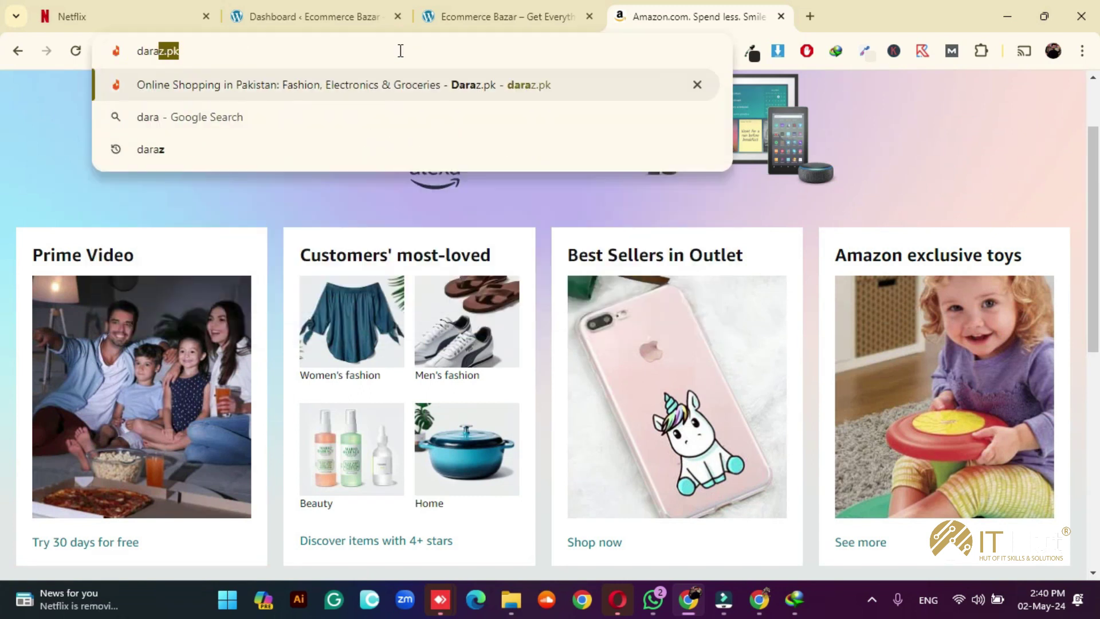
pyautogui.press('Return')
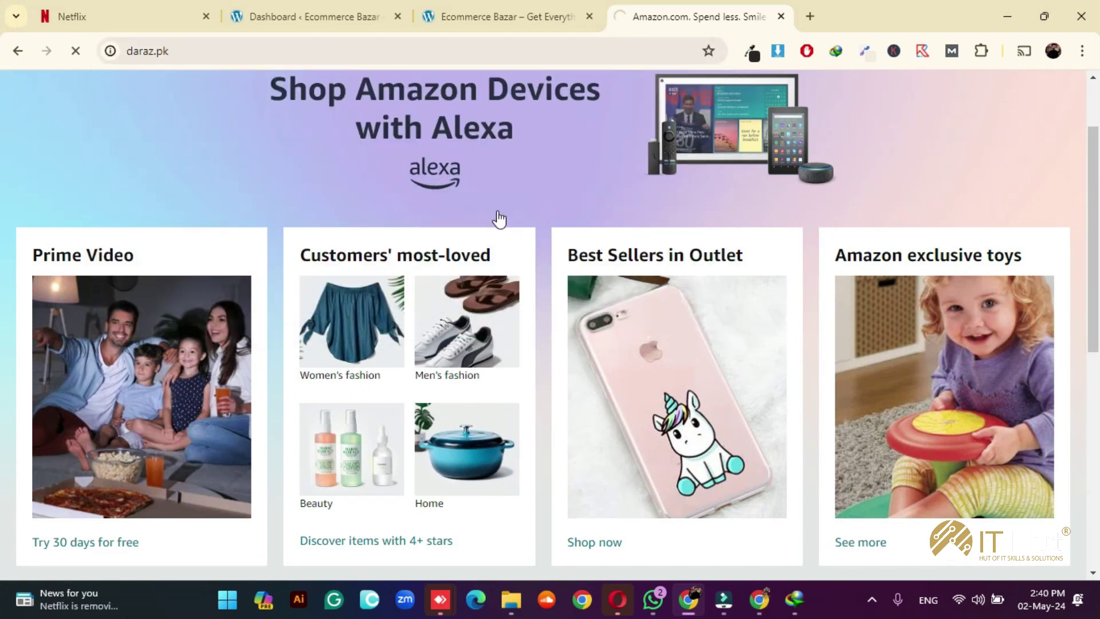
pyautogui.scroll(3, 791, 290)
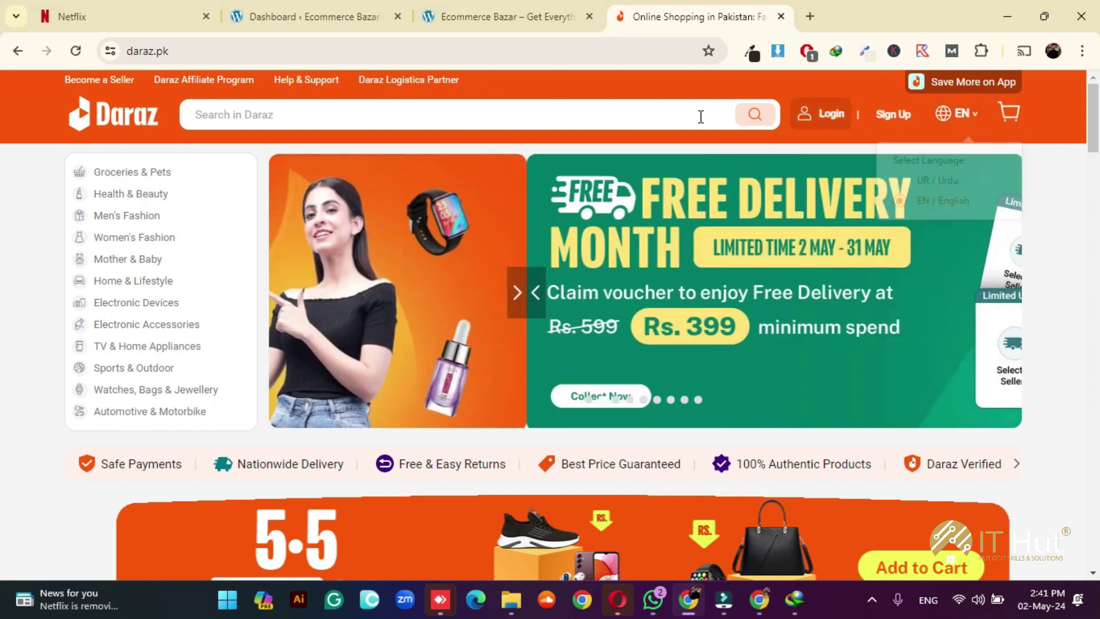
pyautogui.scroll(-1, 650, 458)
pyautogui.scroll(1, 650, 459)
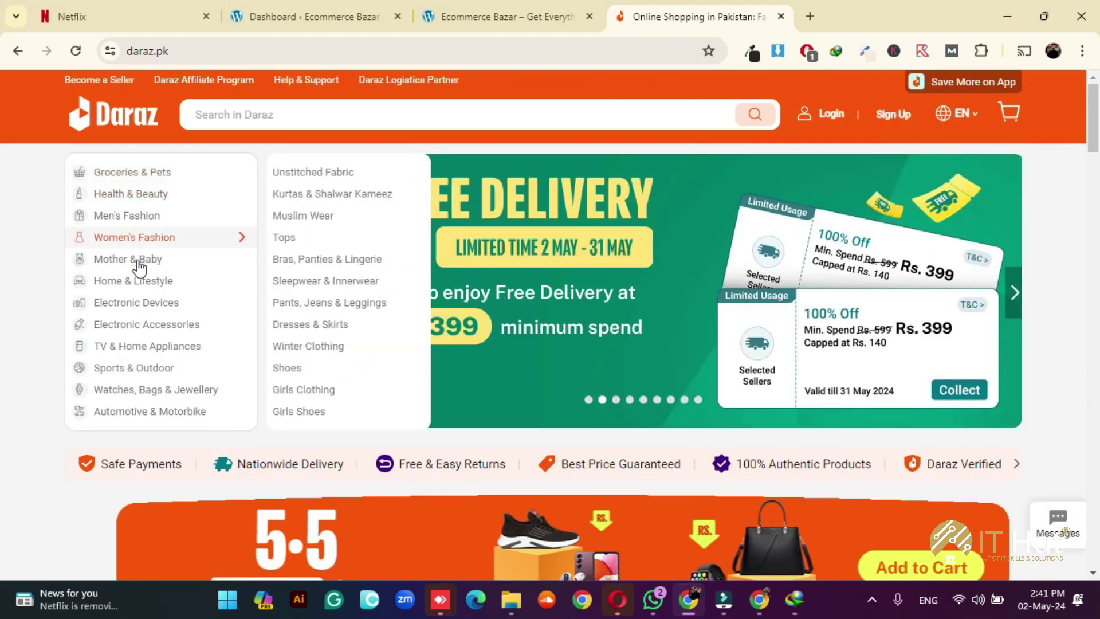
# Examine the Daraz category list, including the subcategories of Health & Beauty, Electronic Accessories and TV & Home Appliances
pyautogui.moveTo(132, 191)
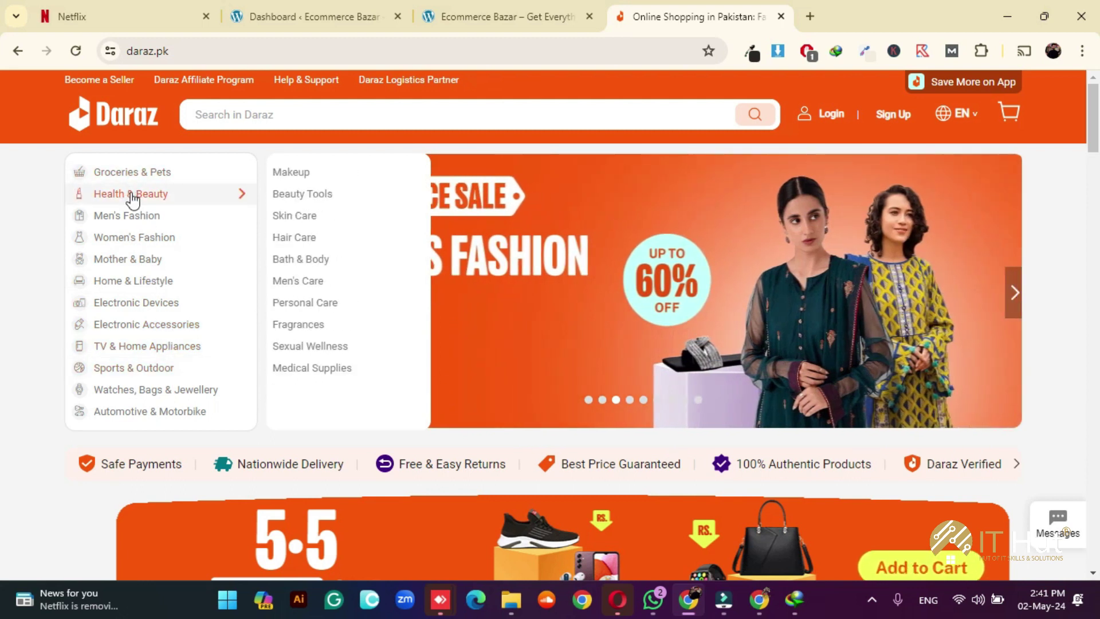
pyautogui.moveTo(321, 174)
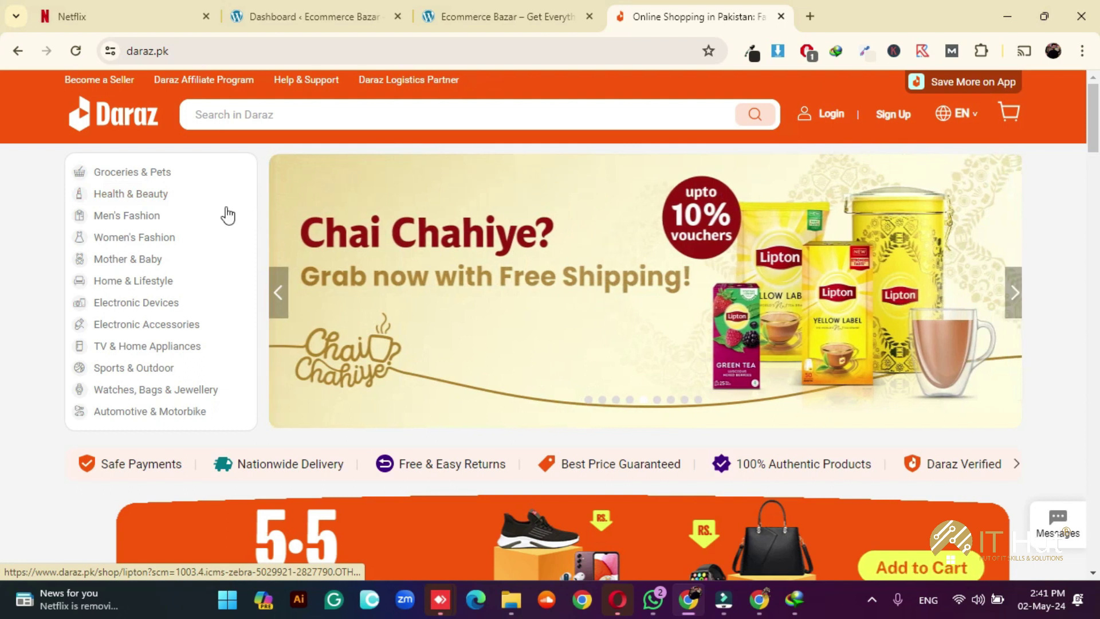
pyautogui.scroll(-3, 1076, 355)
pyautogui.scroll(3, 836, 355)
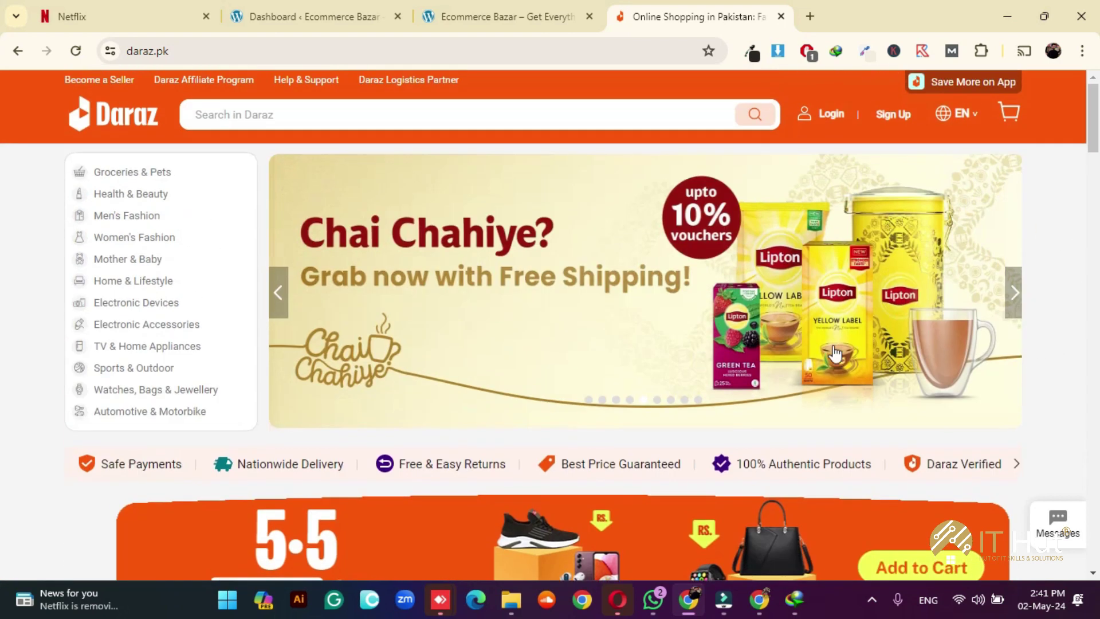
pyautogui.moveTo(146, 349)
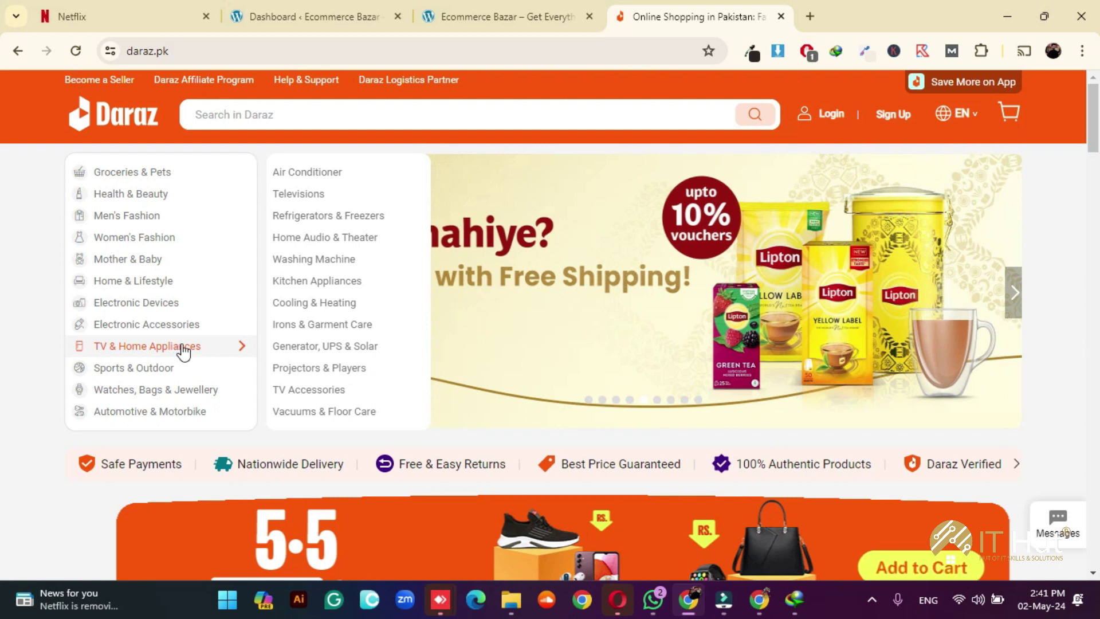
pyautogui.moveTo(194, 333)
pyautogui.moveTo(339, 329)
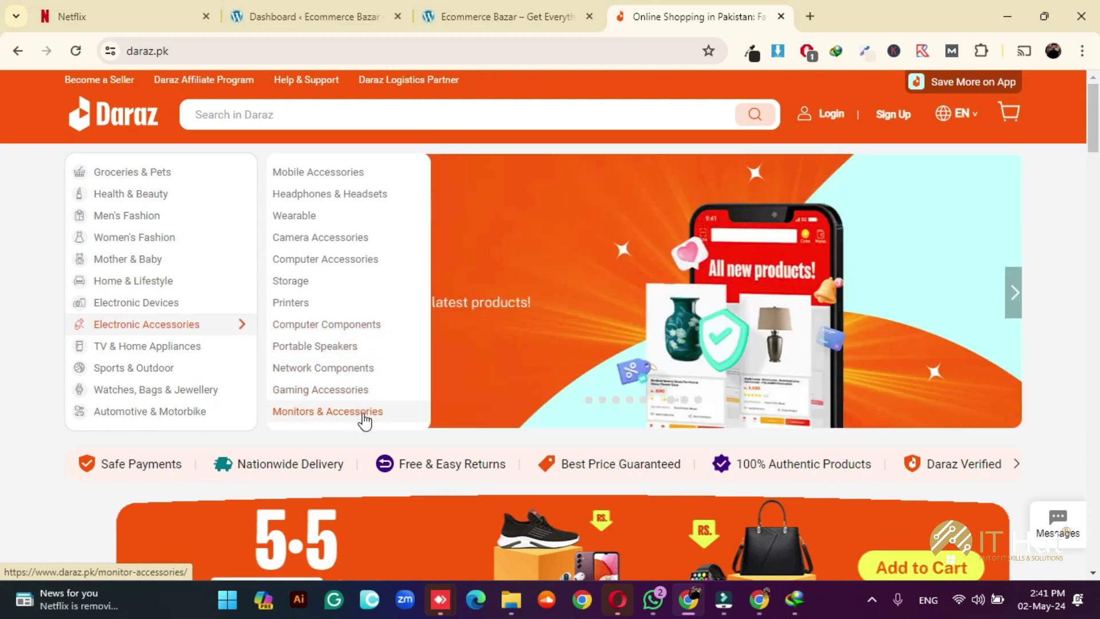
pyautogui.moveTo(332, 268)
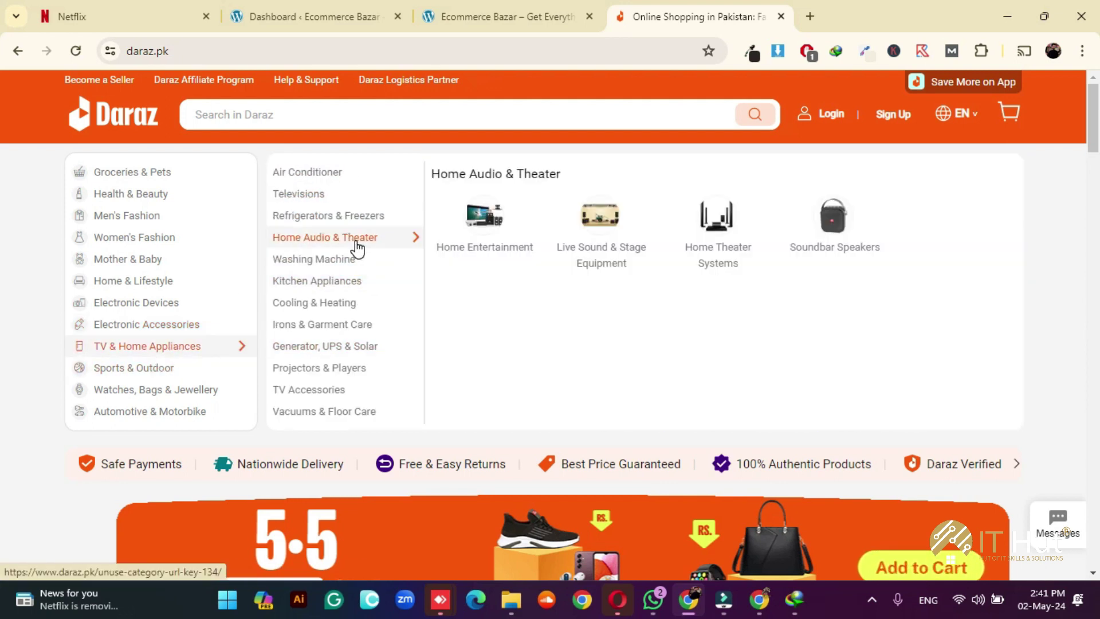
pyautogui.moveTo(354, 218)
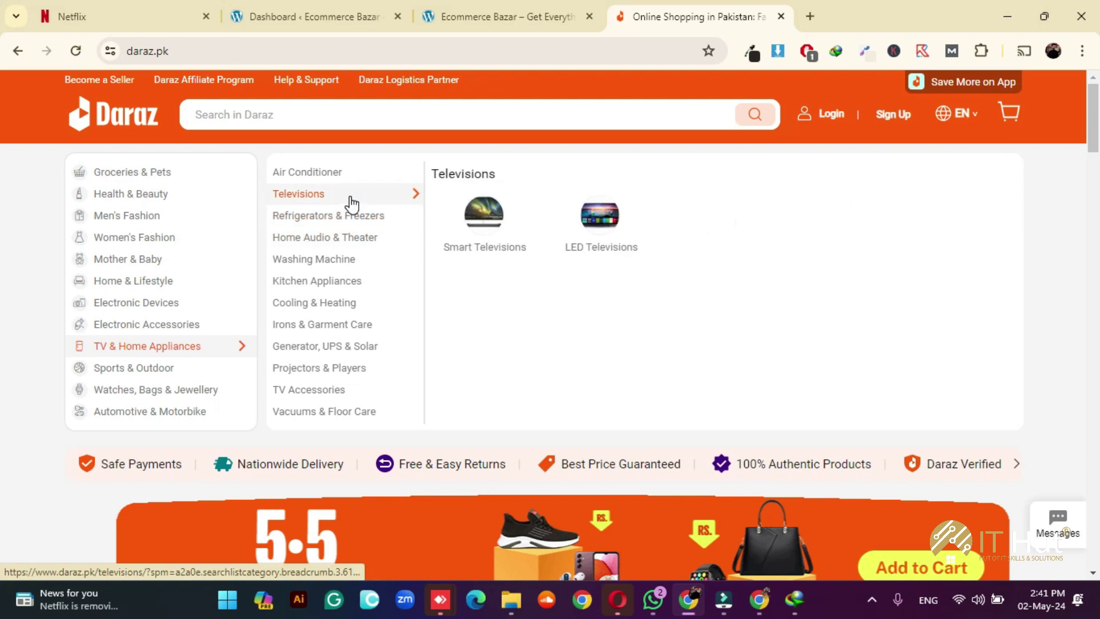
pyautogui.moveTo(351, 400)
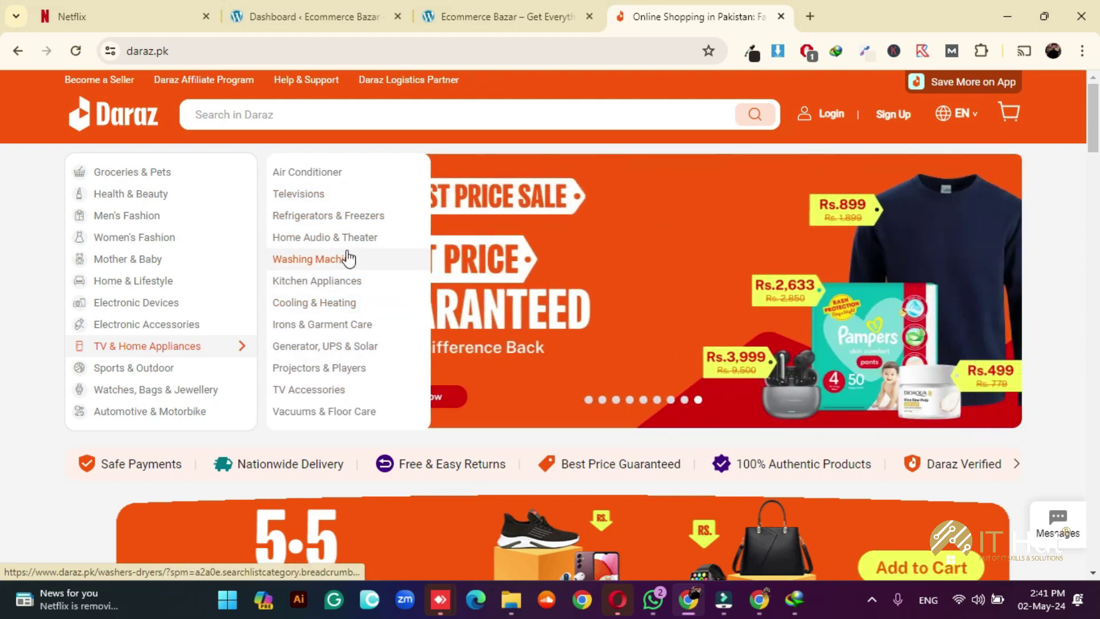
pyautogui.moveTo(345, 290)
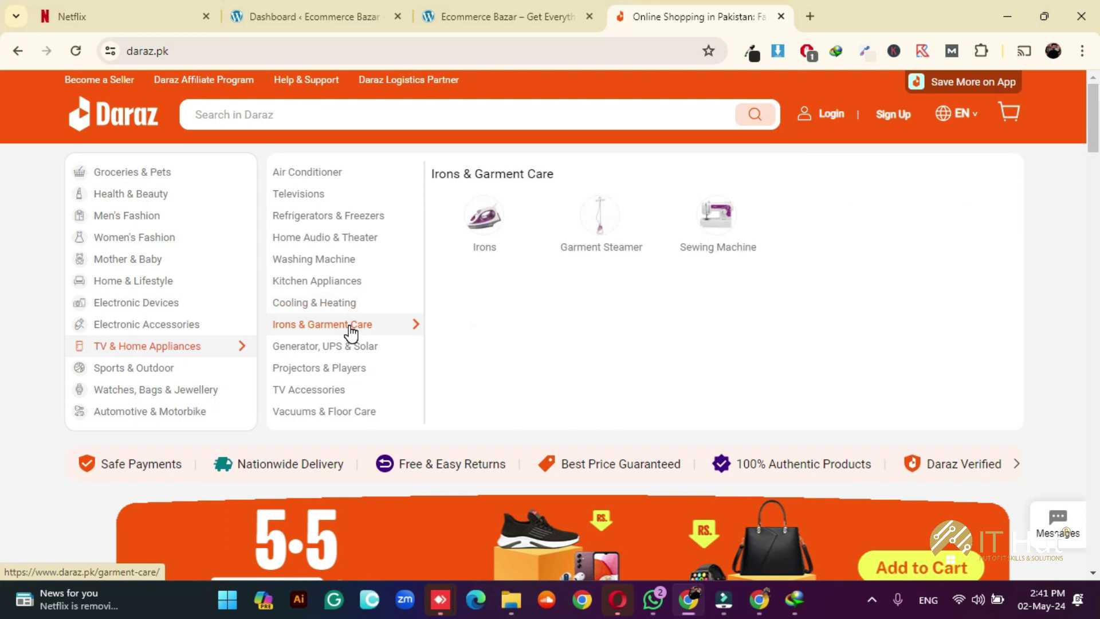
pyautogui.moveTo(235, 277)
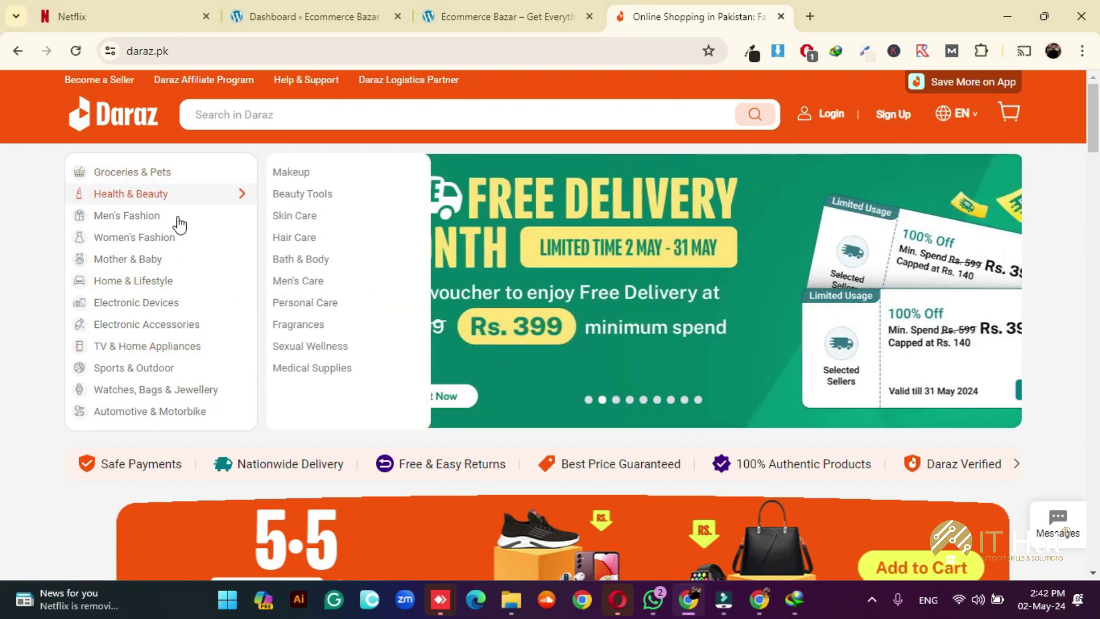
# Check the Ecommerce Bazar front page and return to its WordPress dashboard
pyautogui.click(466, 5)
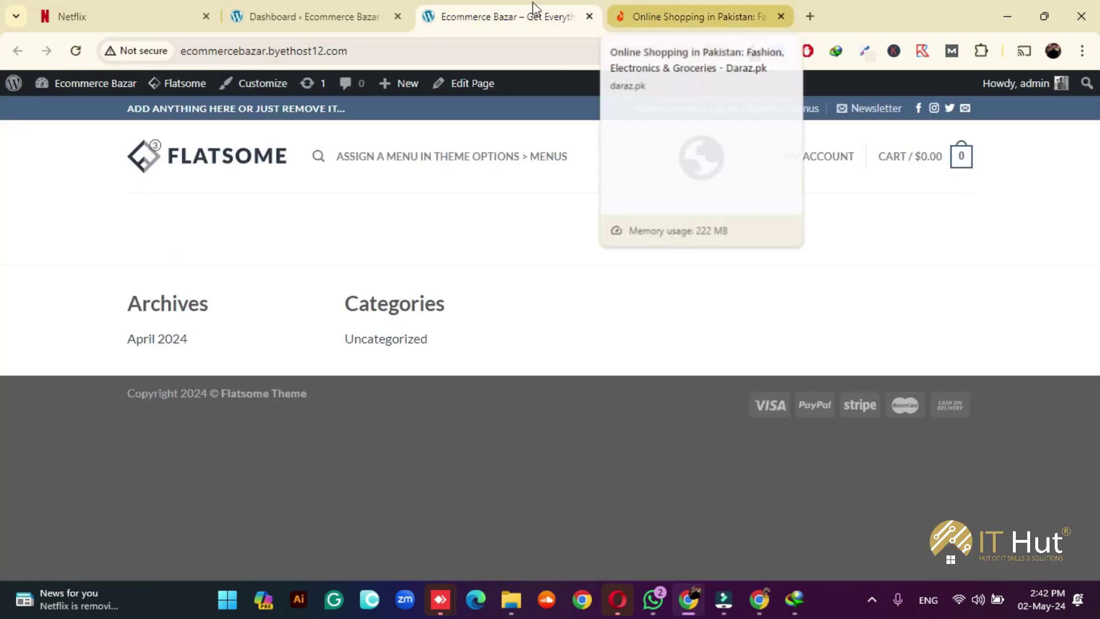
pyautogui.click(315, 16)
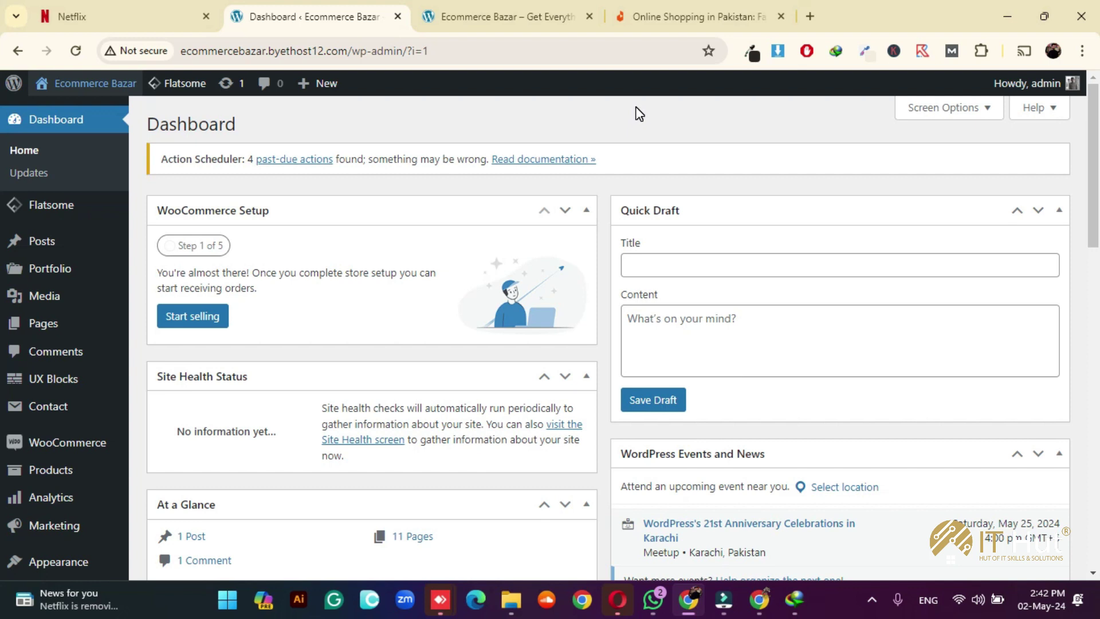
# Open streettitanstv.co.uk in a new tab and examine its header menu, including where About Us leads on the home page
pyautogui.click(810, 17)
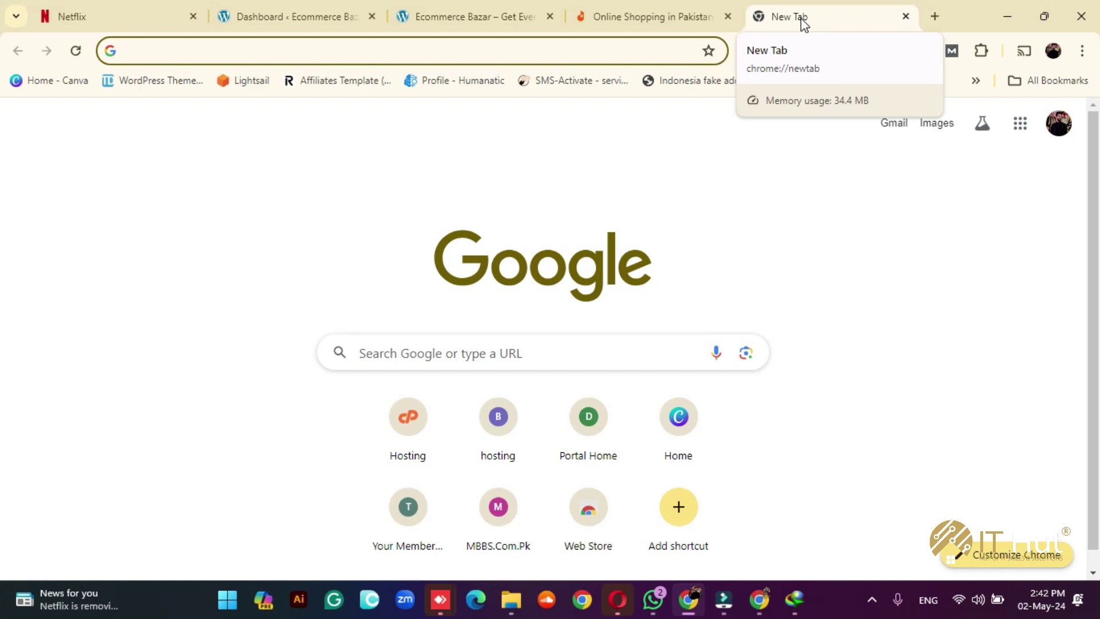
pyautogui.write('streettitanstv.co.uk')
pyautogui.press('Return')
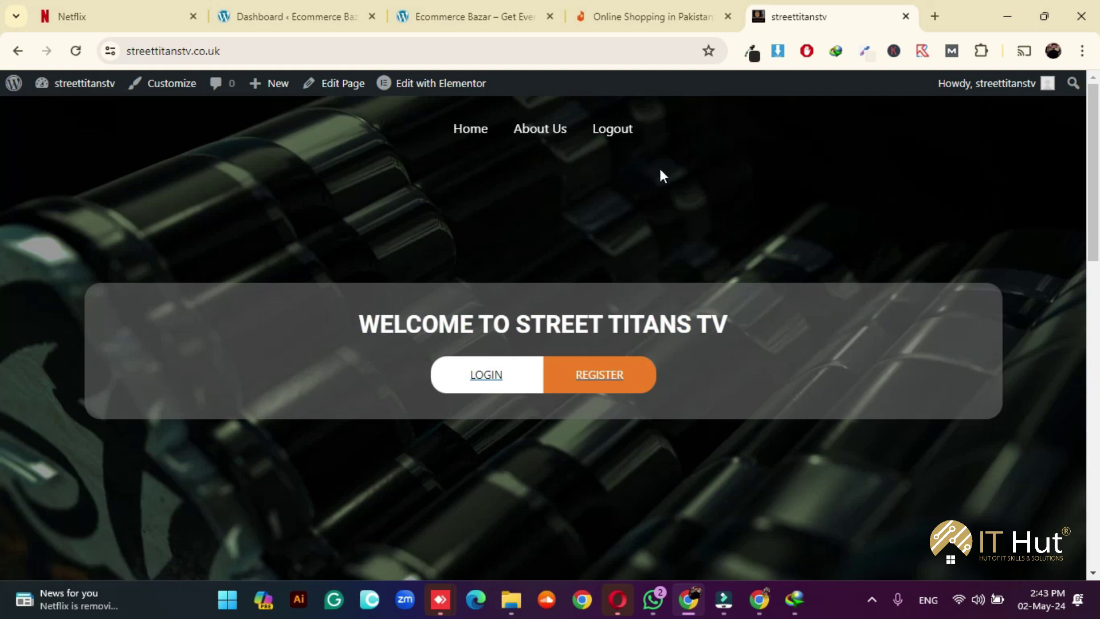
pyautogui.scroll(-15, 568, 302)
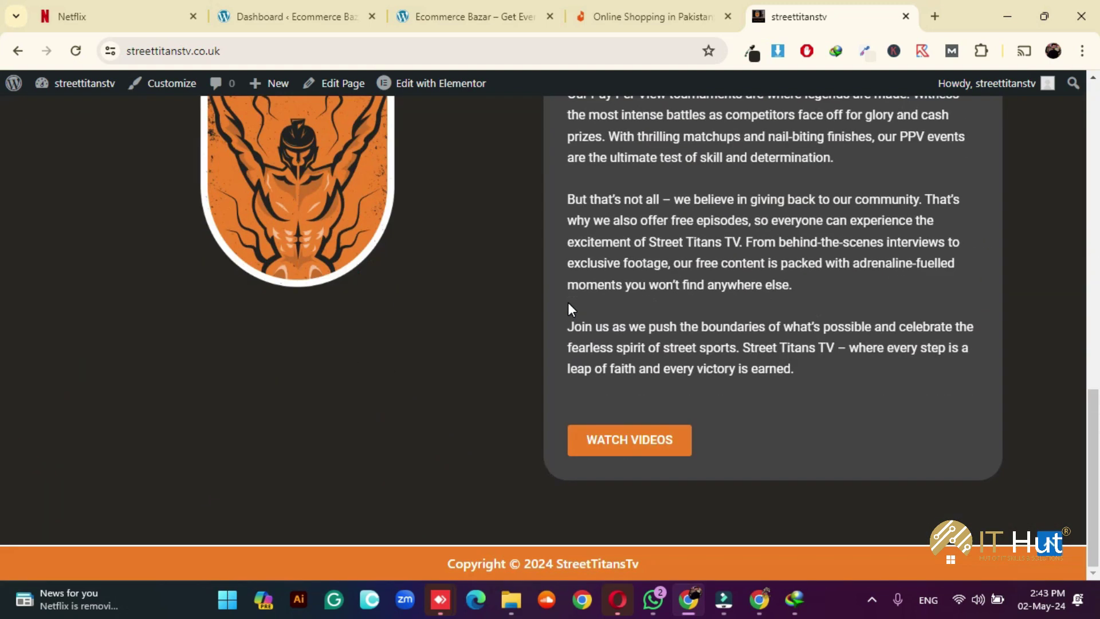
pyautogui.scroll(15, 569, 302)
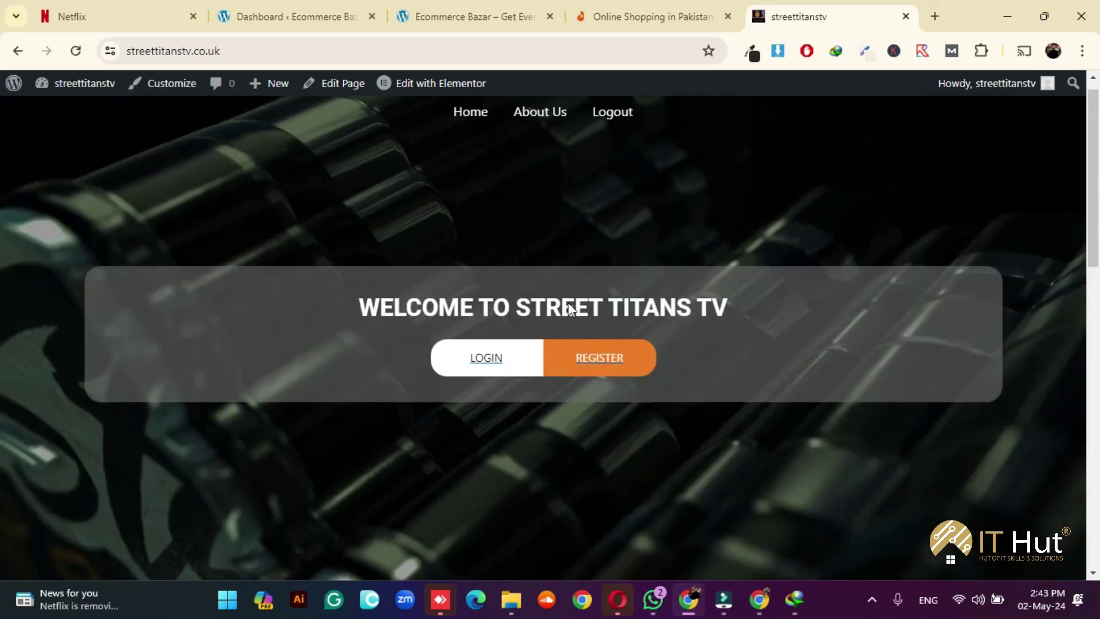
pyautogui.click(545, 132)
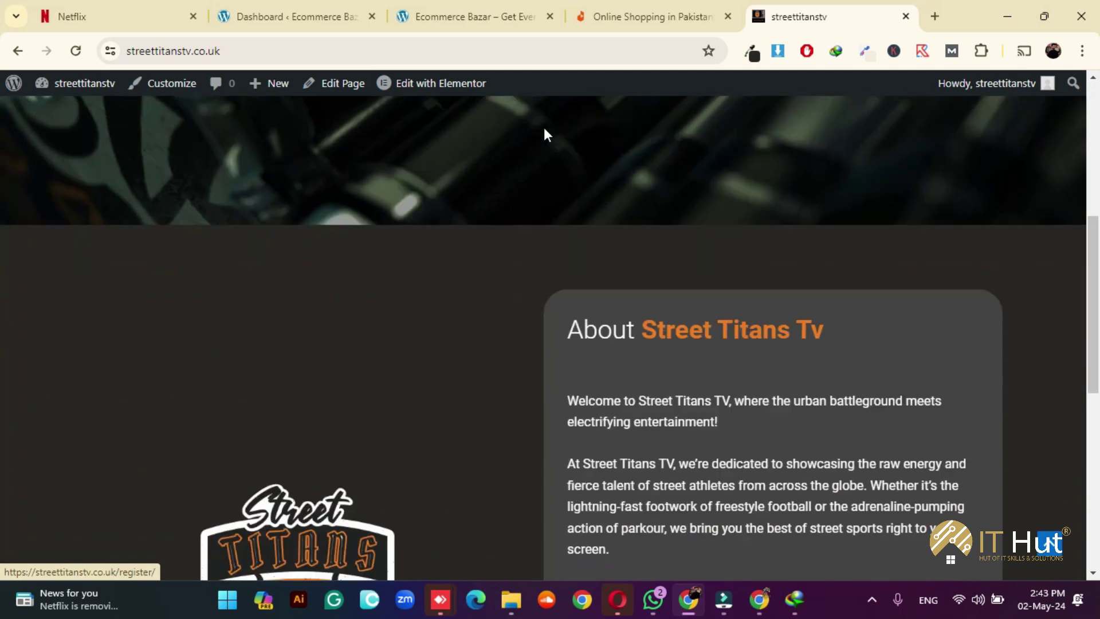
pyautogui.scroll(5, 711, 404)
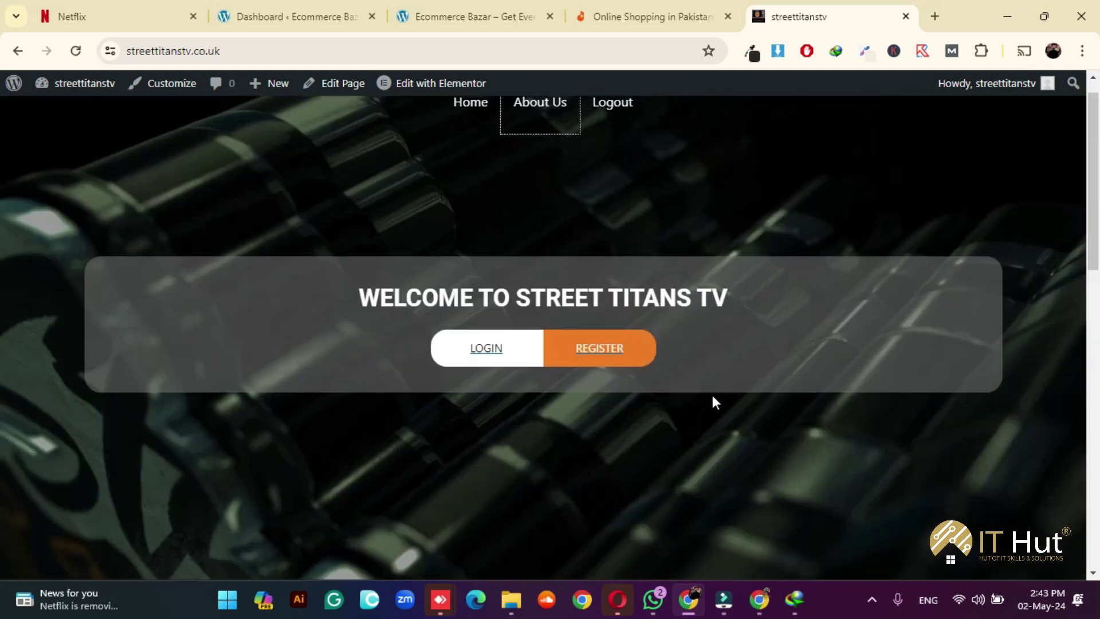
pyautogui.scroll(-5, 769, 327)
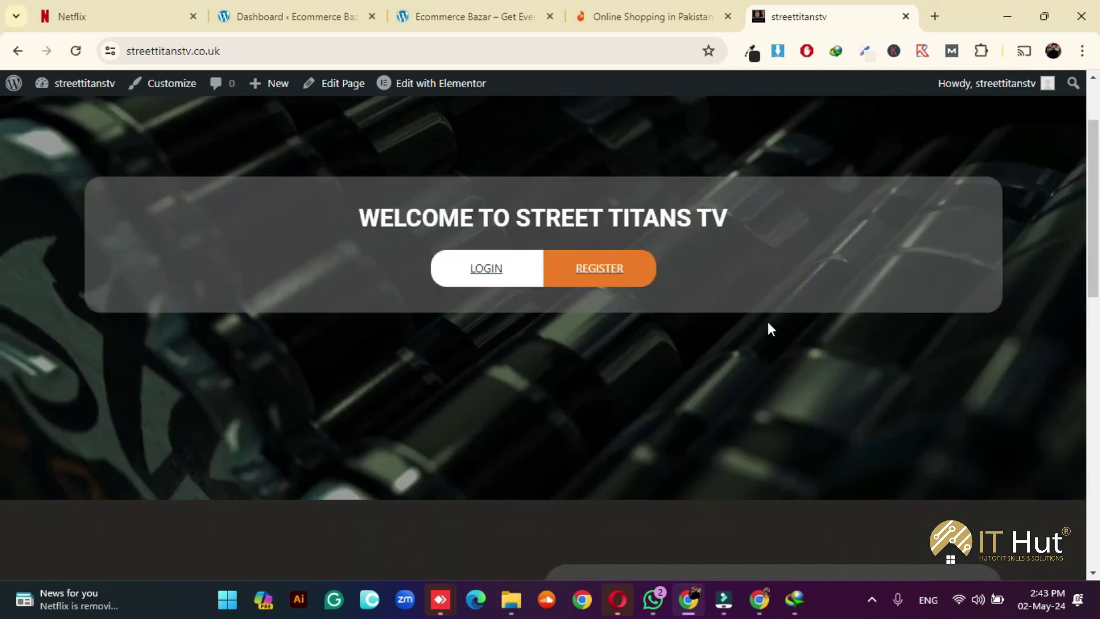
pyautogui.scroll(5, 778, 364)
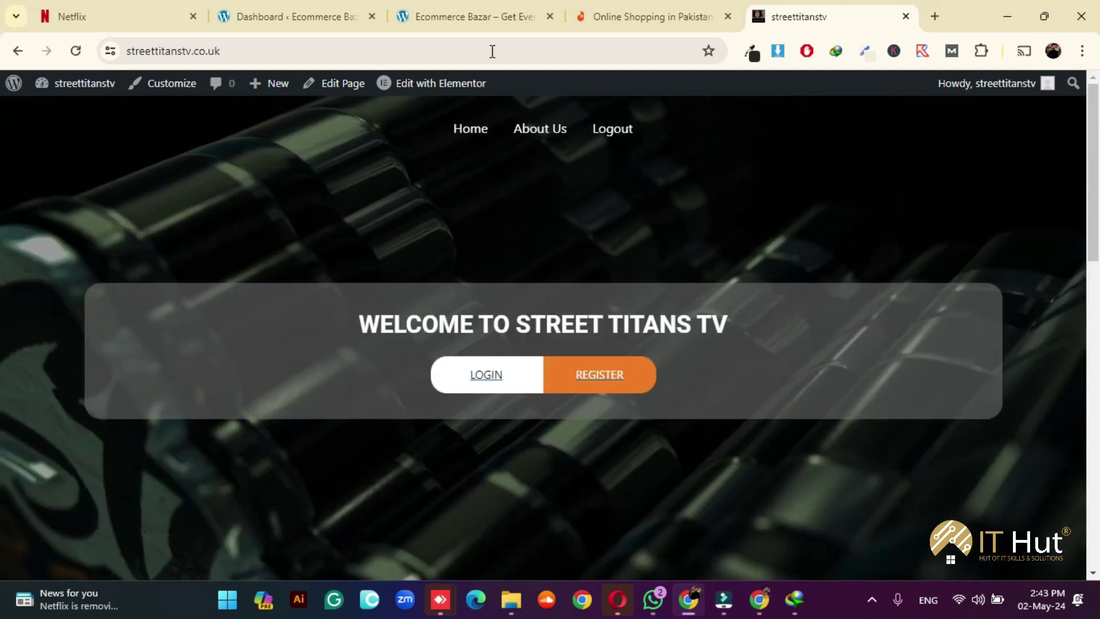
# Open streettitanstv.co.uk in an incognito window, examine the logged-out header menu, and return to the regular browser window
pyautogui.click(460, 57)
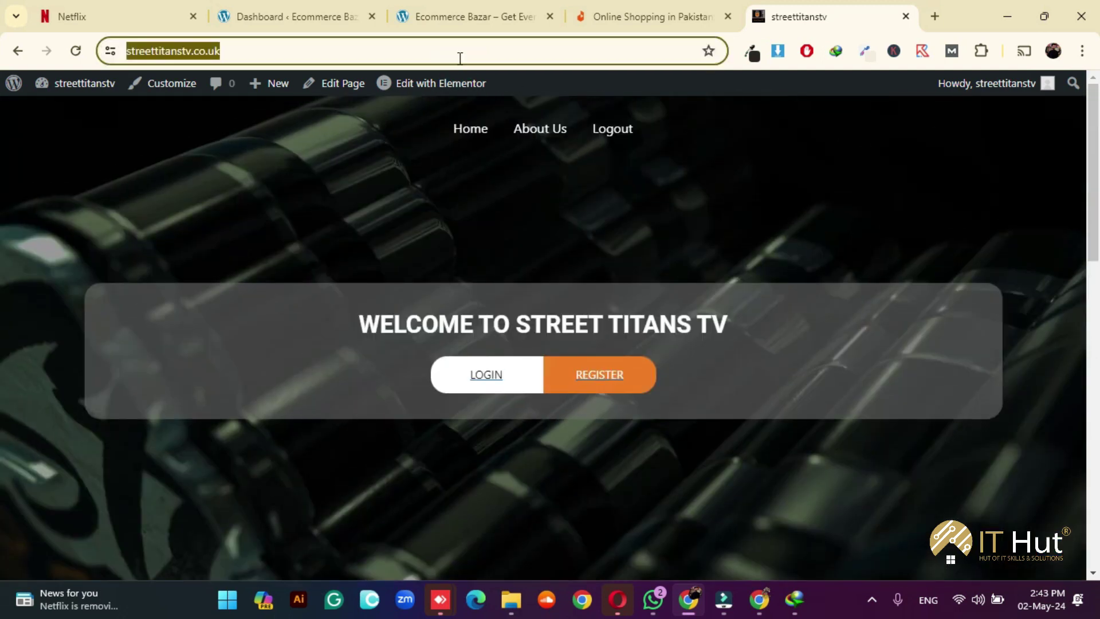
pyautogui.hotkey('ctrl', 'c')
pyautogui.hotkey('ctrl', 'shift', 'n')
pyautogui.hotkey('ctrl', 'v')
pyautogui.press('Return')
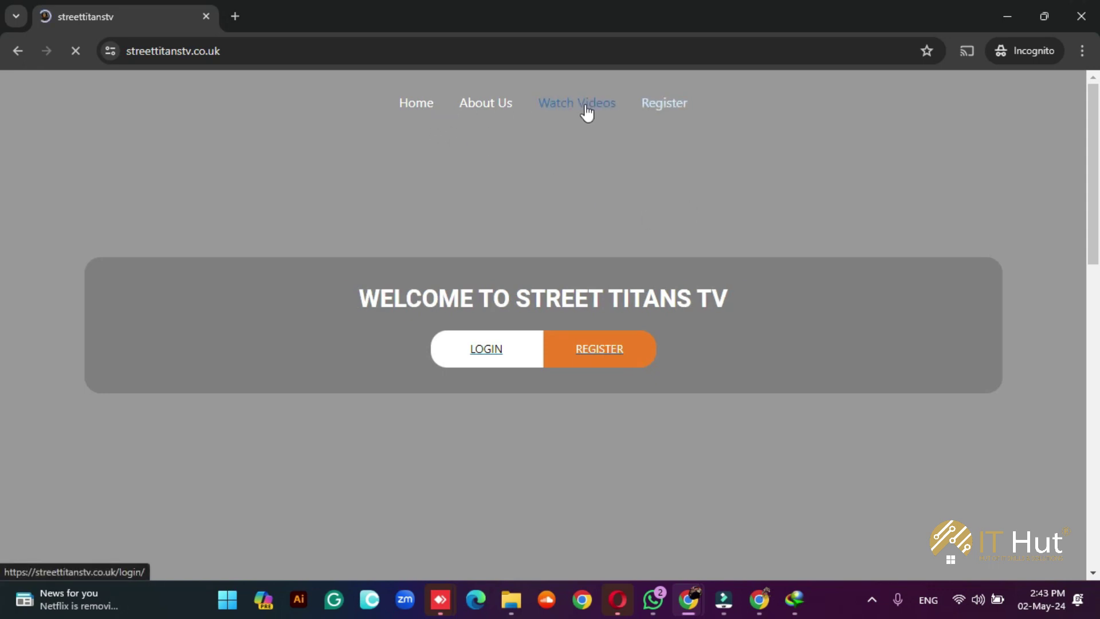
pyautogui.scroll(-4, 653, 189)
pyautogui.scroll(4, 667, 253)
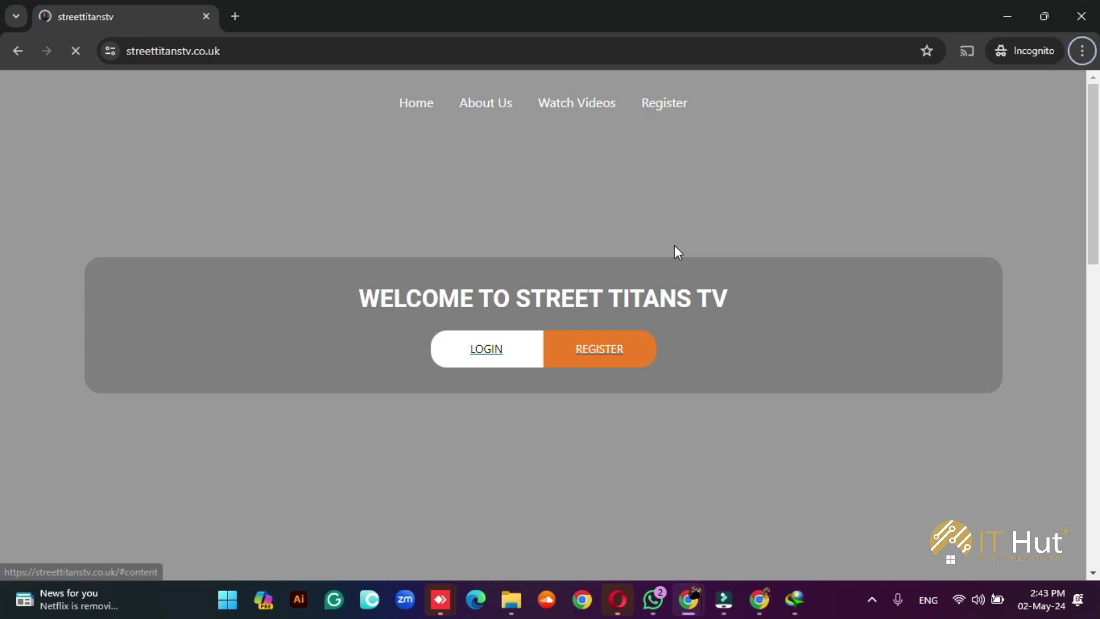
pyautogui.hotkey('alt', 'Tab')
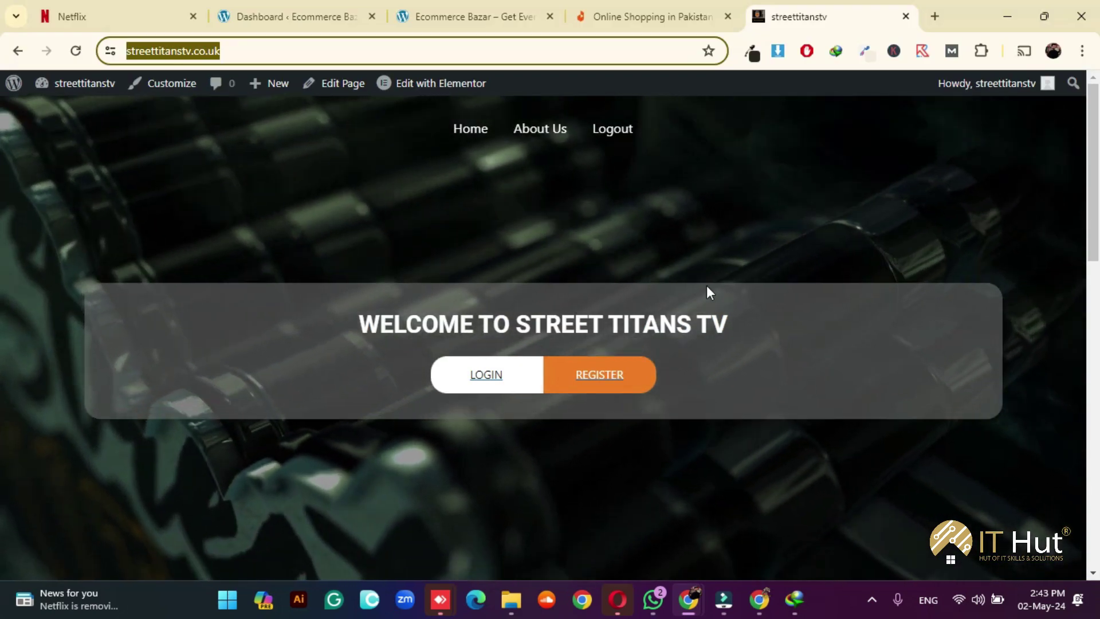
# Examine the logged-out Login, Register and Watch Videos menu destinations of streettitanstv.co.uk in the incognito window
pyautogui.click(707, 285)
pyautogui.hotkey('alt', 'Tab')
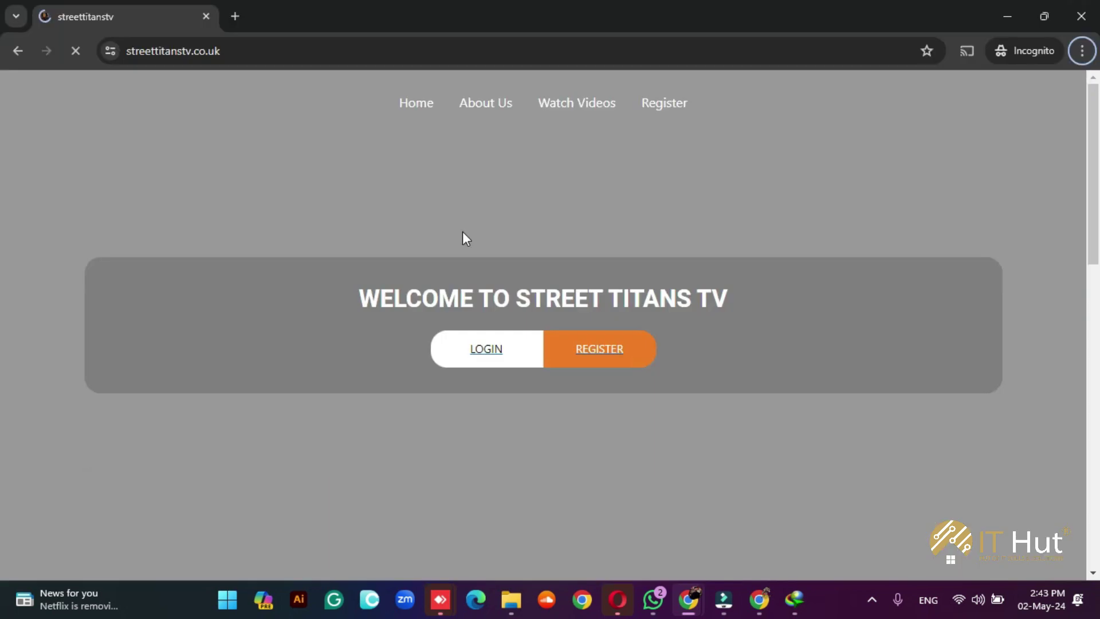
pyautogui.click(487, 353)
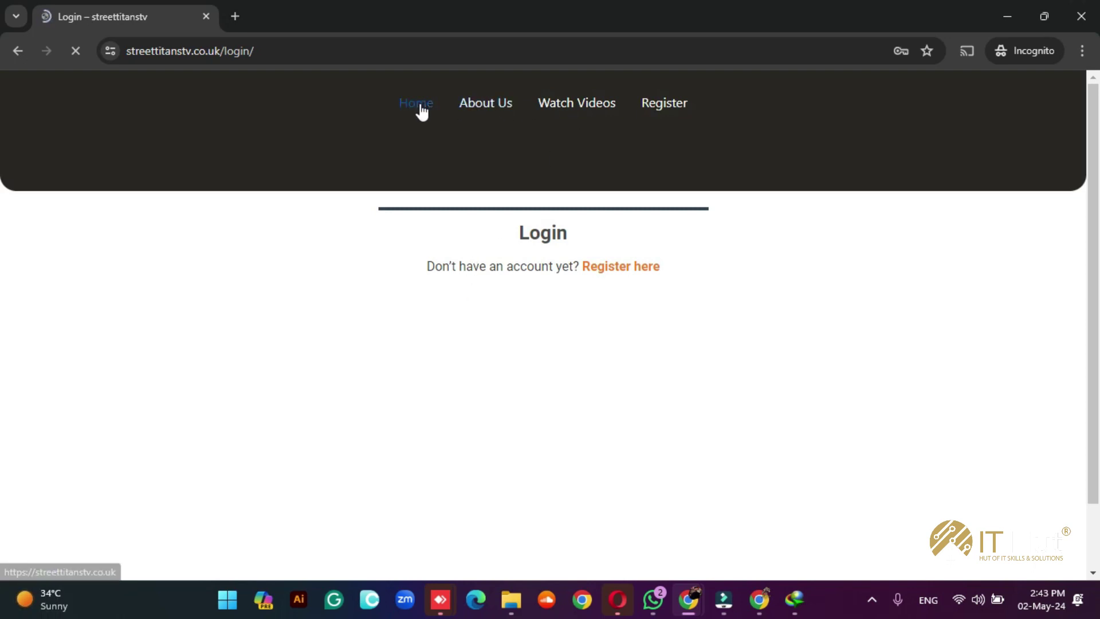
pyautogui.click(667, 109)
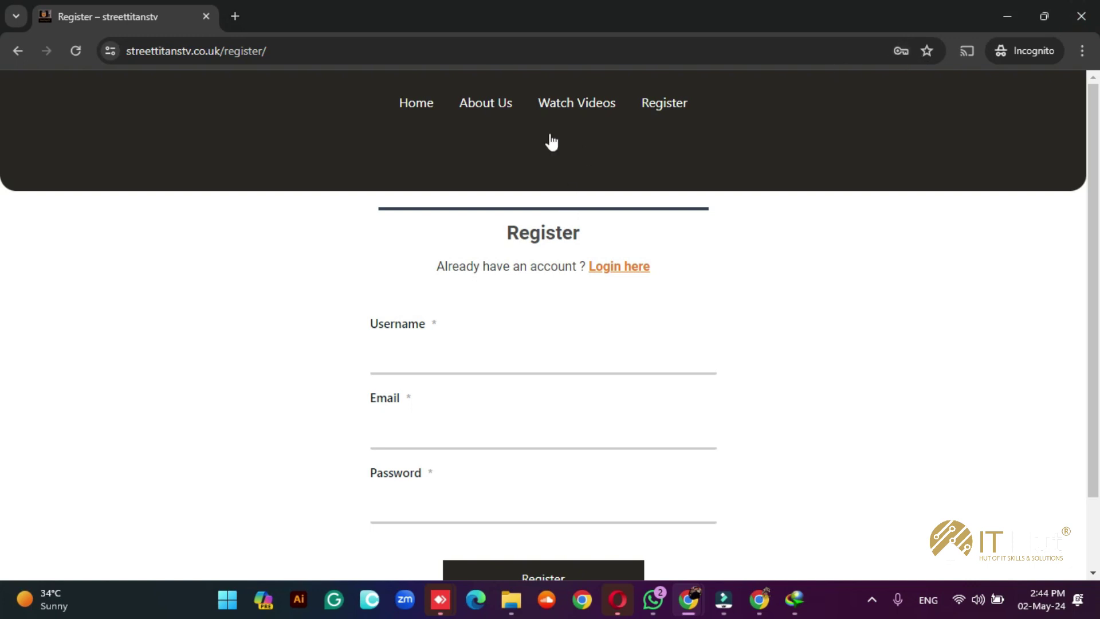
pyautogui.click(581, 103)
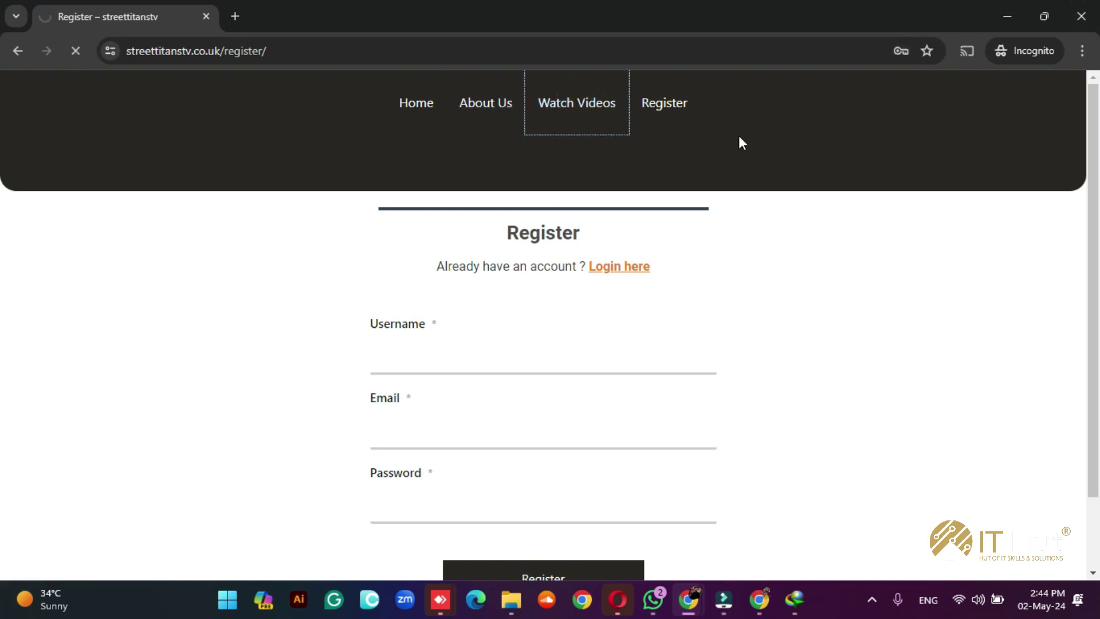
pyautogui.click(900, 51)
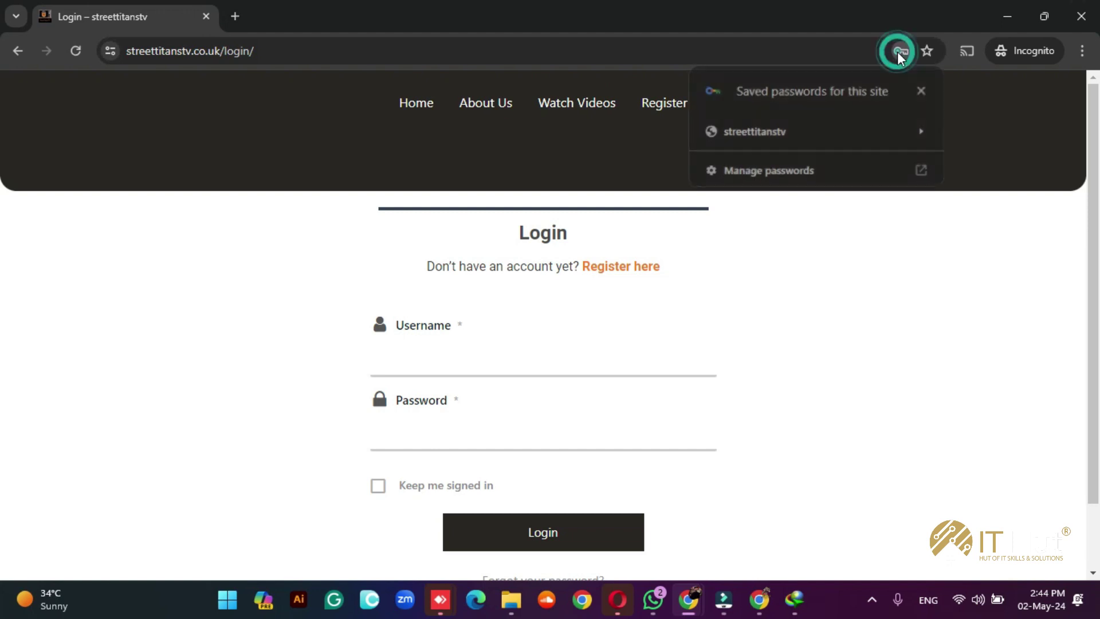
pyautogui.click(808, 131)
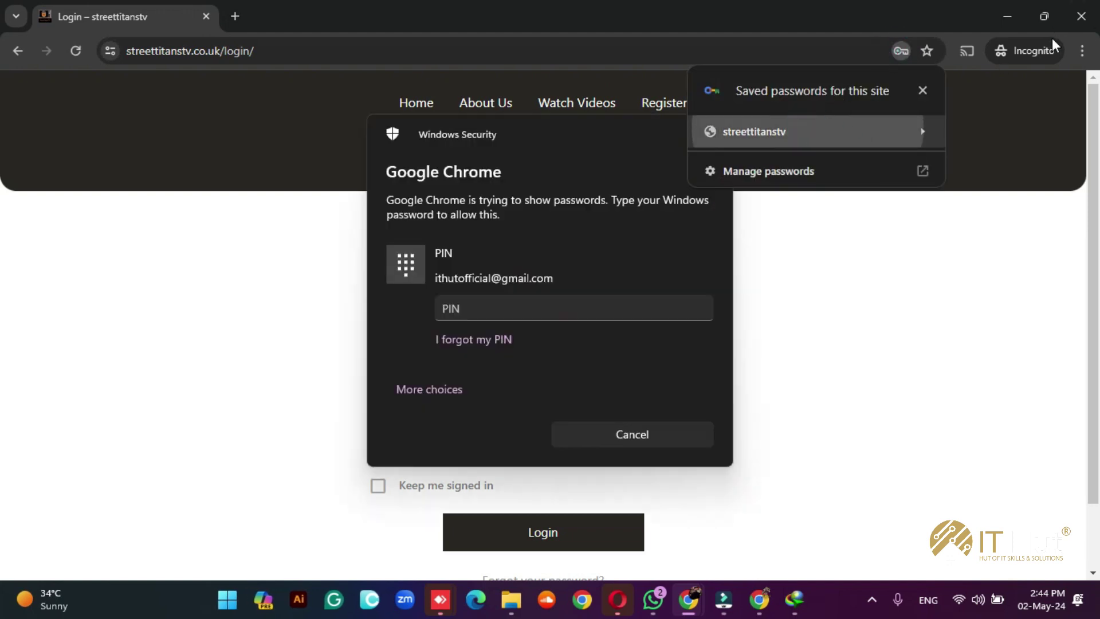
pyautogui.click(619, 440)
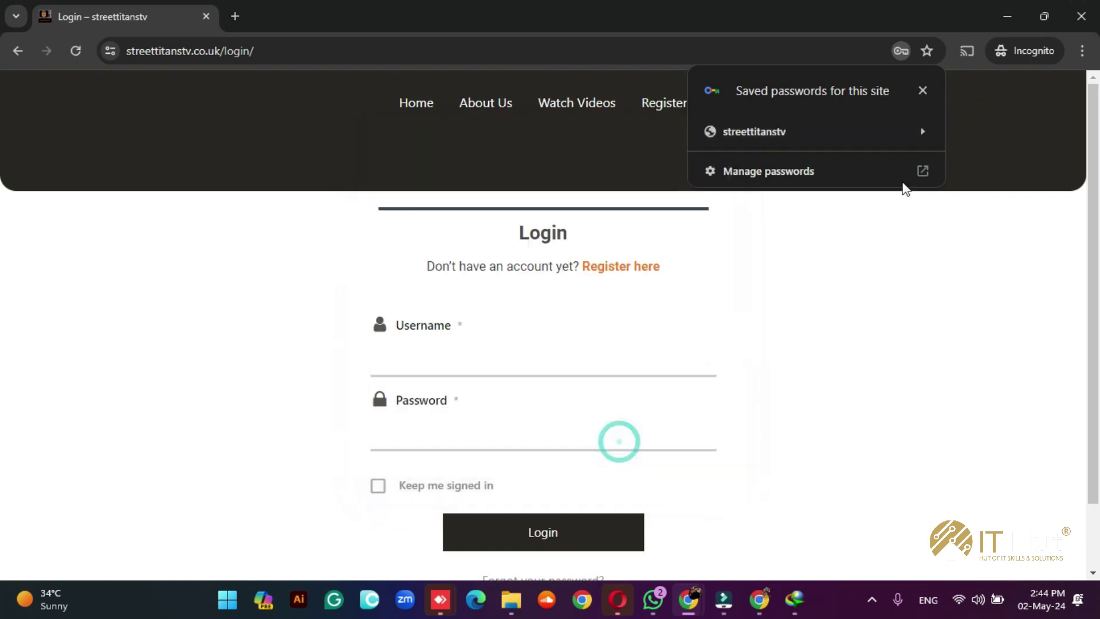
# Close the incognito window and the streettitanstv tab
pyautogui.click(1081, 16)
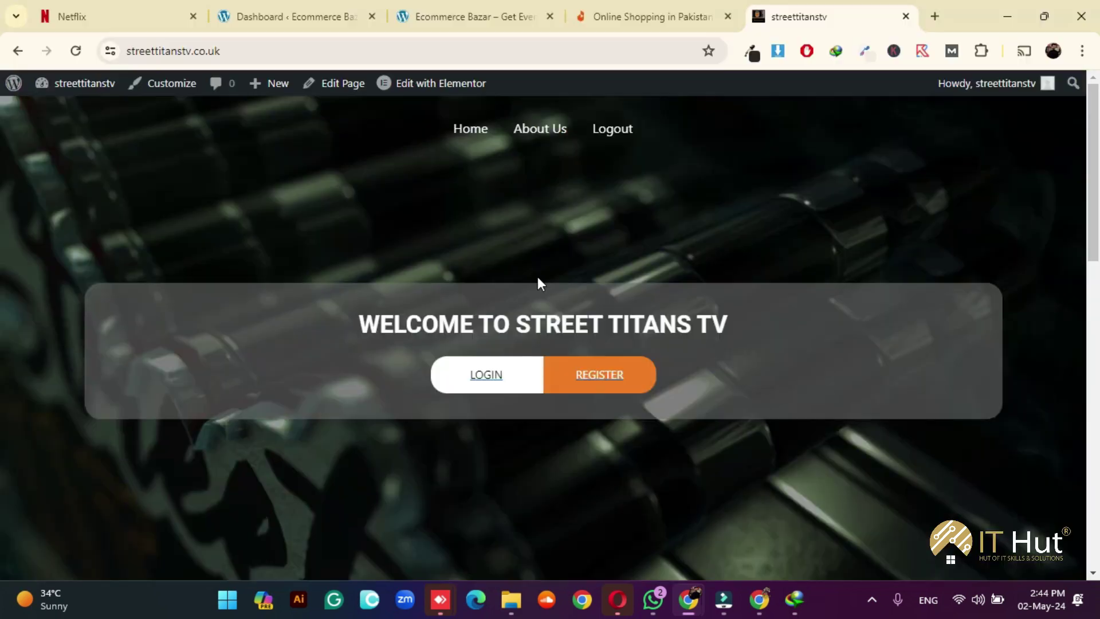
pyautogui.click(906, 16)
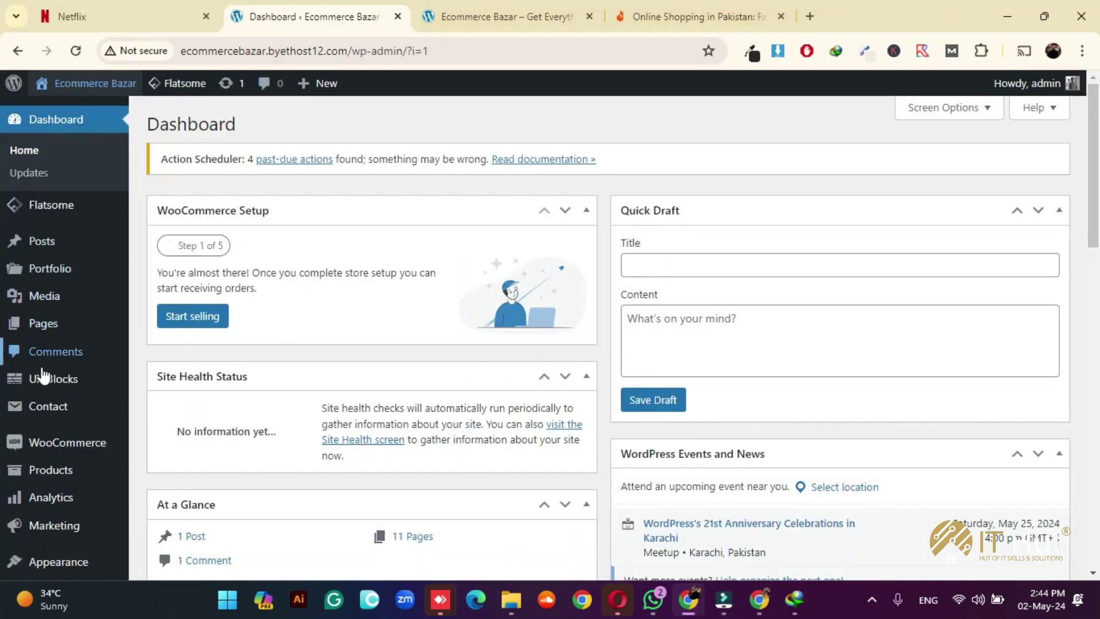
# Open the Ecommerce Bazar pages list and examine which published pages are available for the menus, comparing with the site's front page
pyautogui.click(74, 319)
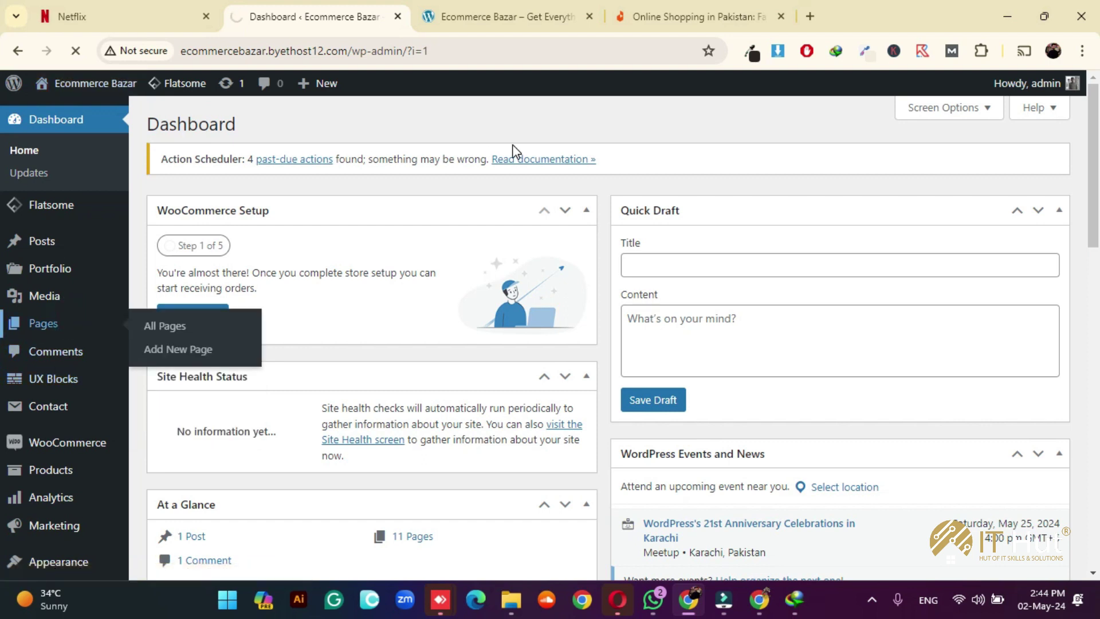
pyautogui.click(468, 2)
pyautogui.click(328, 2)
pyautogui.click(502, 3)
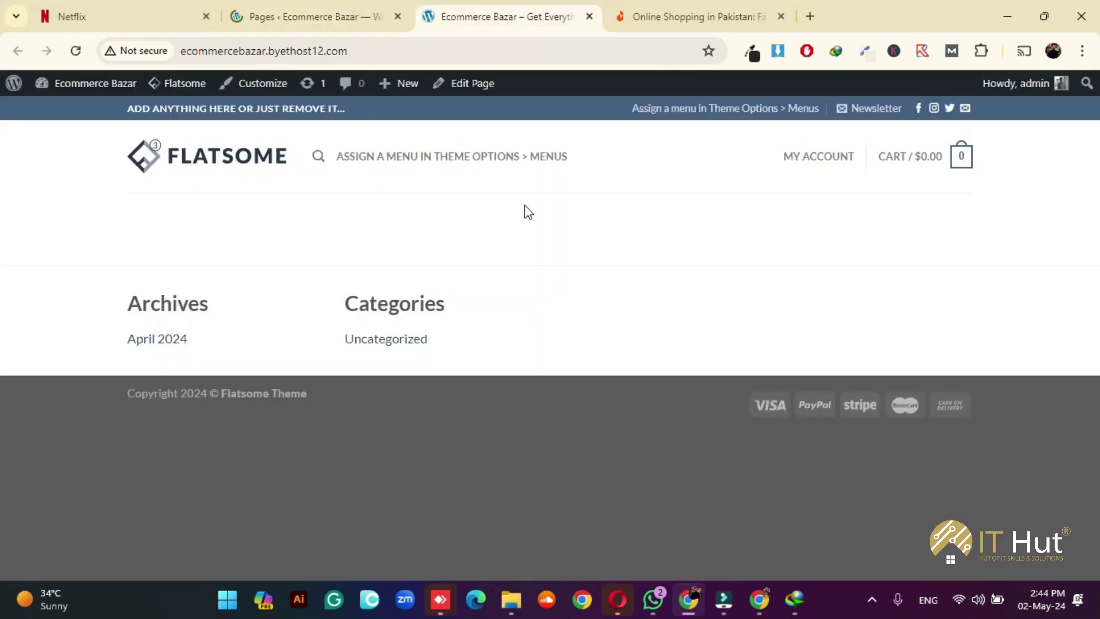
pyautogui.click(318, 16)
pyautogui.scroll(-2, 274, 343)
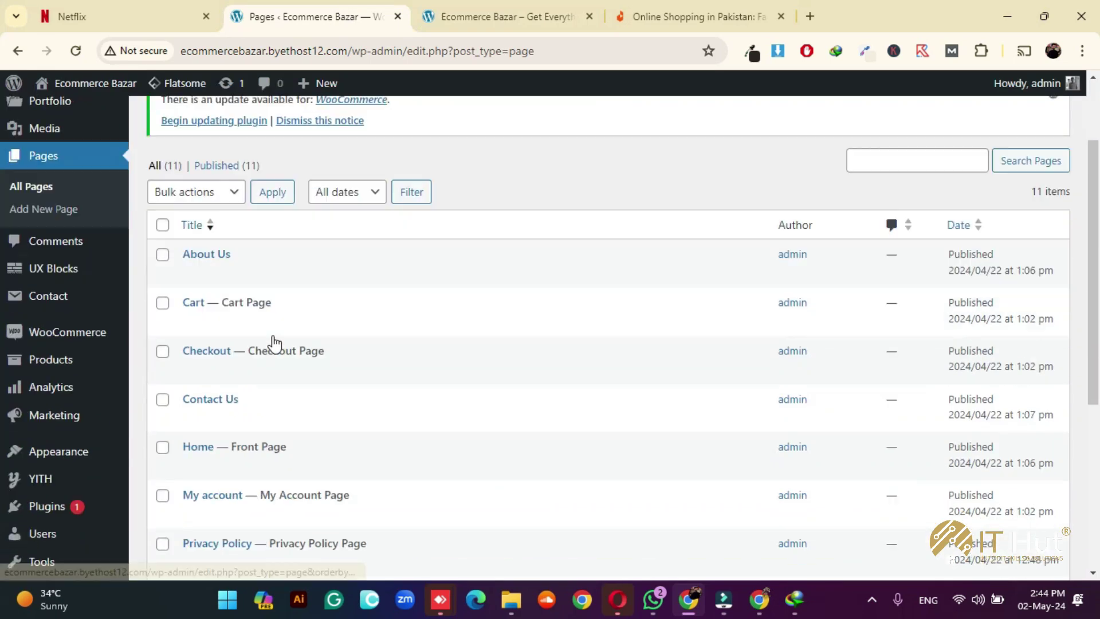
pyautogui.scroll(-2, 274, 342)
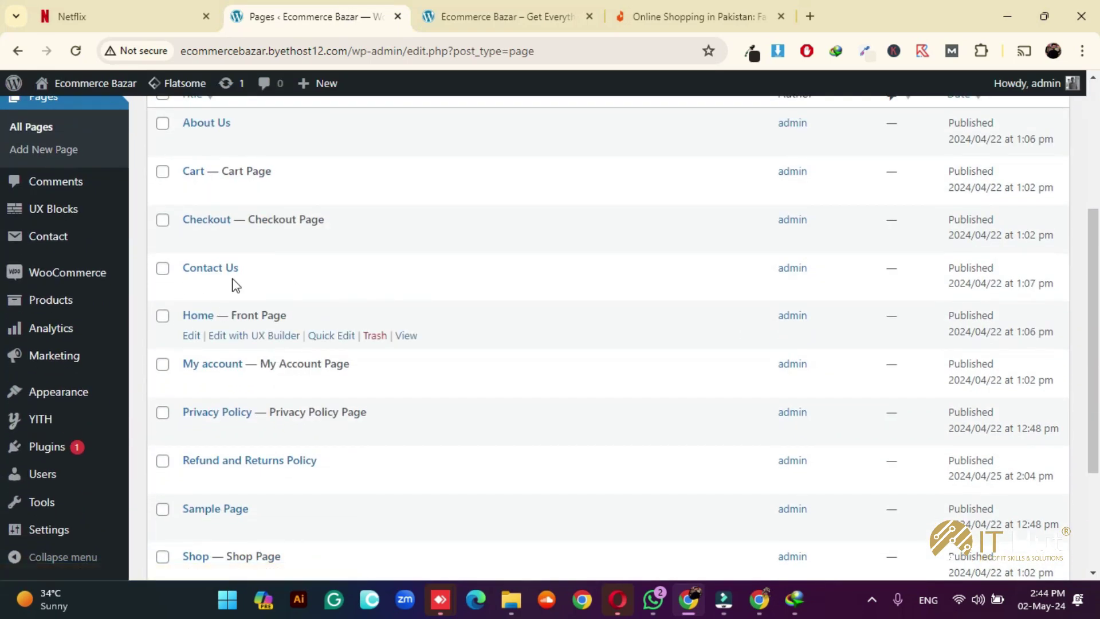
pyautogui.scroll(-3, 278, 241)
pyautogui.scroll(4, 246, 204)
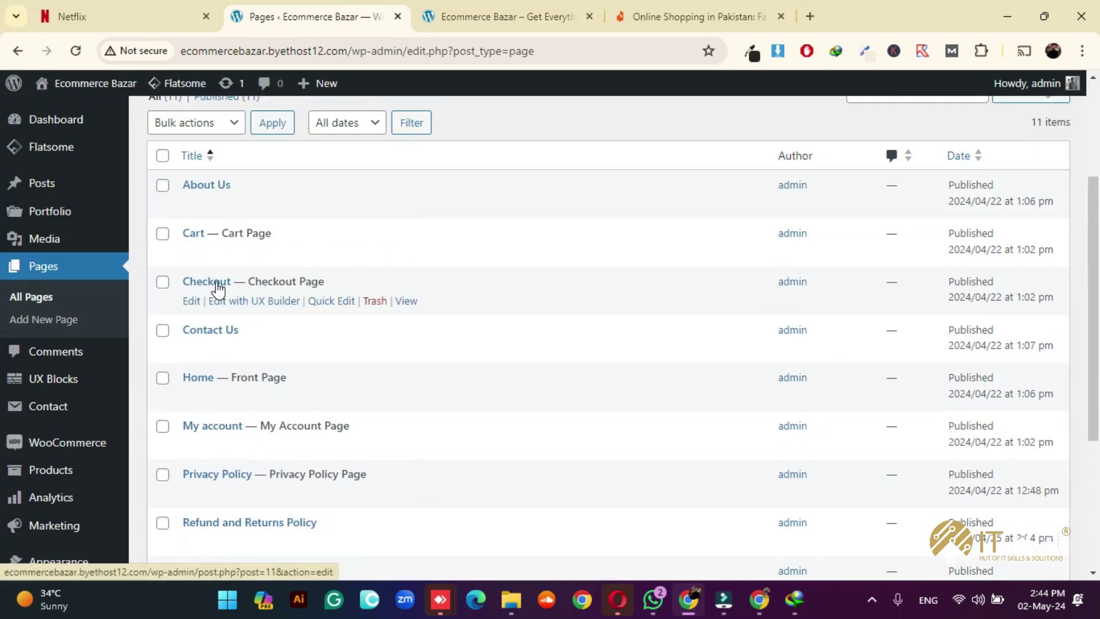
pyautogui.scroll(-1, 218, 288)
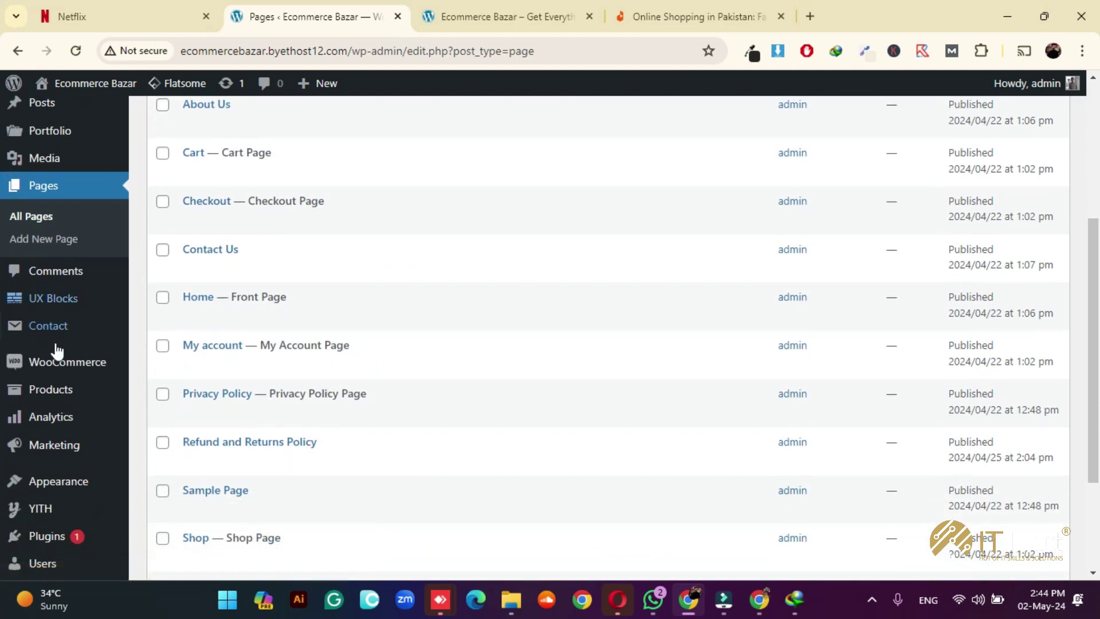
pyautogui.click(470, 7)
pyautogui.click(345, 7)
# Open the WordPress Menus screen and compare its display locations with the menu placeholders on the front page
pyautogui.moveTo(63, 482)
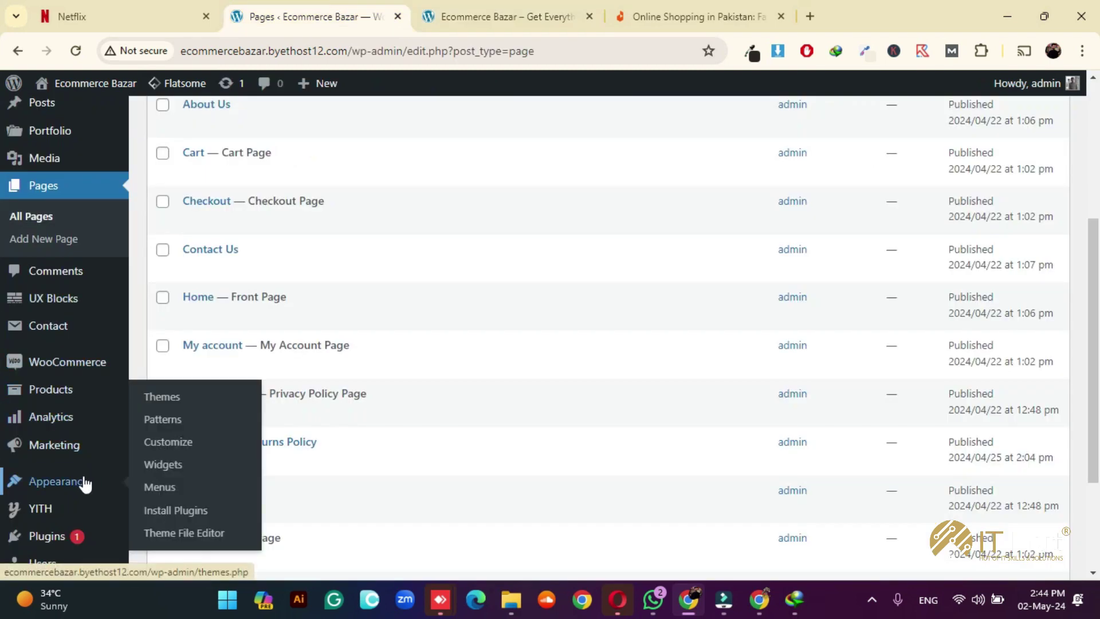
pyautogui.click(175, 489)
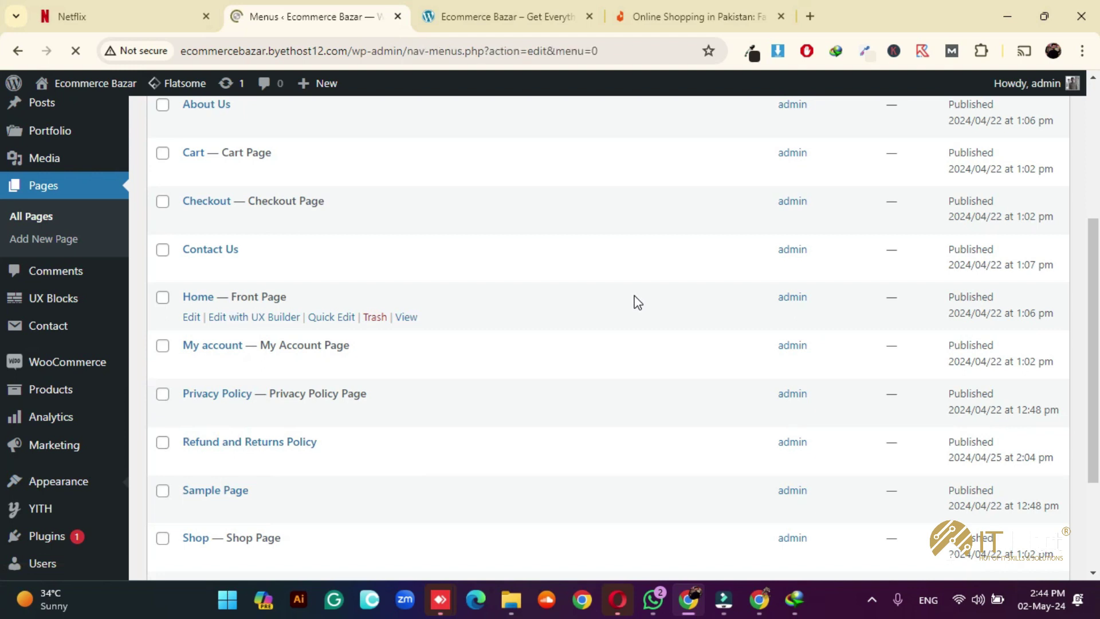
pyautogui.scroll(-3, 663, 291)
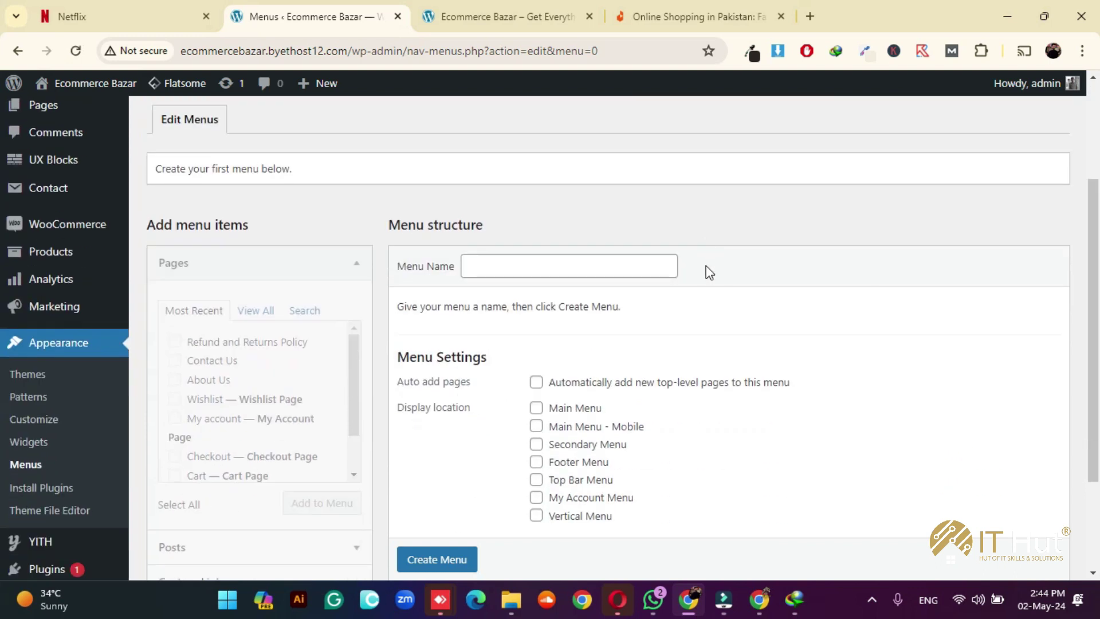
pyautogui.scroll(-3, 676, 291)
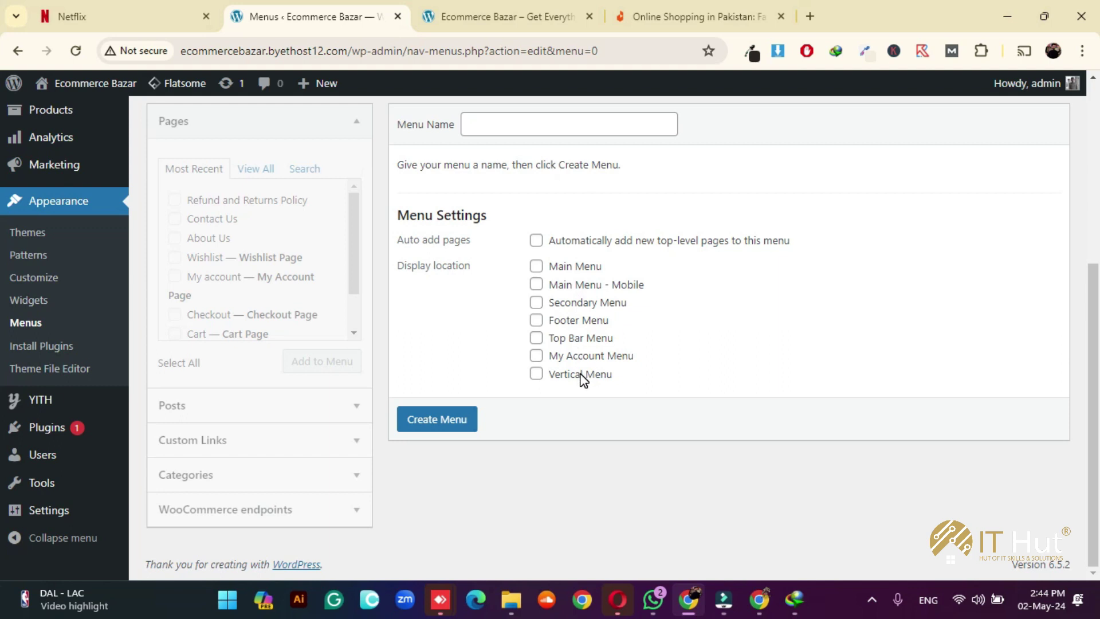
pyautogui.click(416, 7)
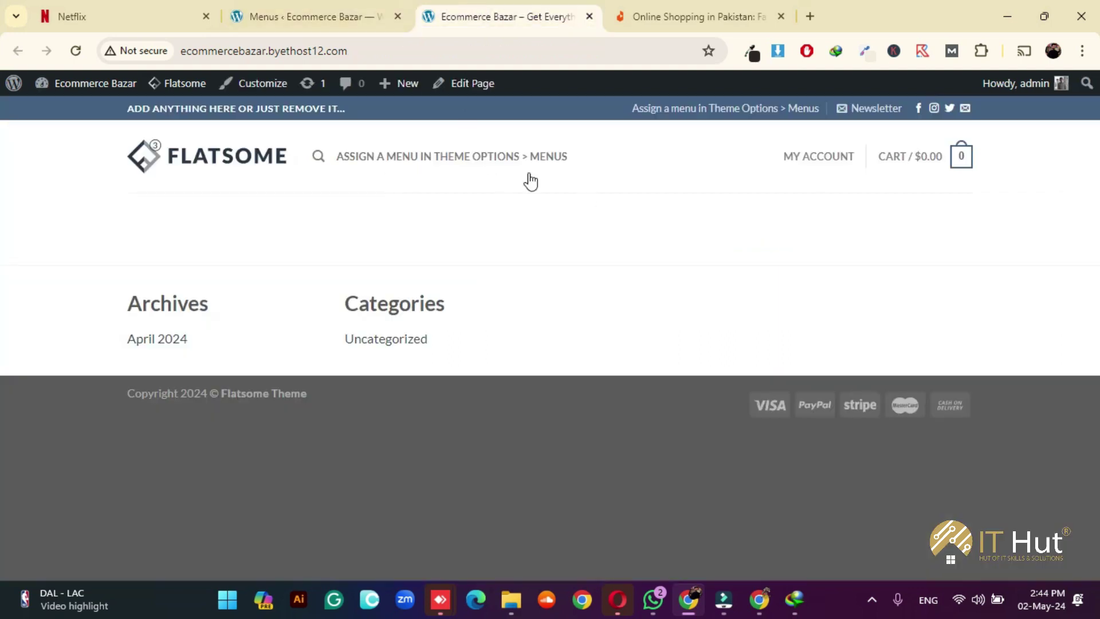
pyautogui.click(370, 8)
# Create a menu named "main" assigned to the Main Menu display location
pyautogui.click(521, 121)
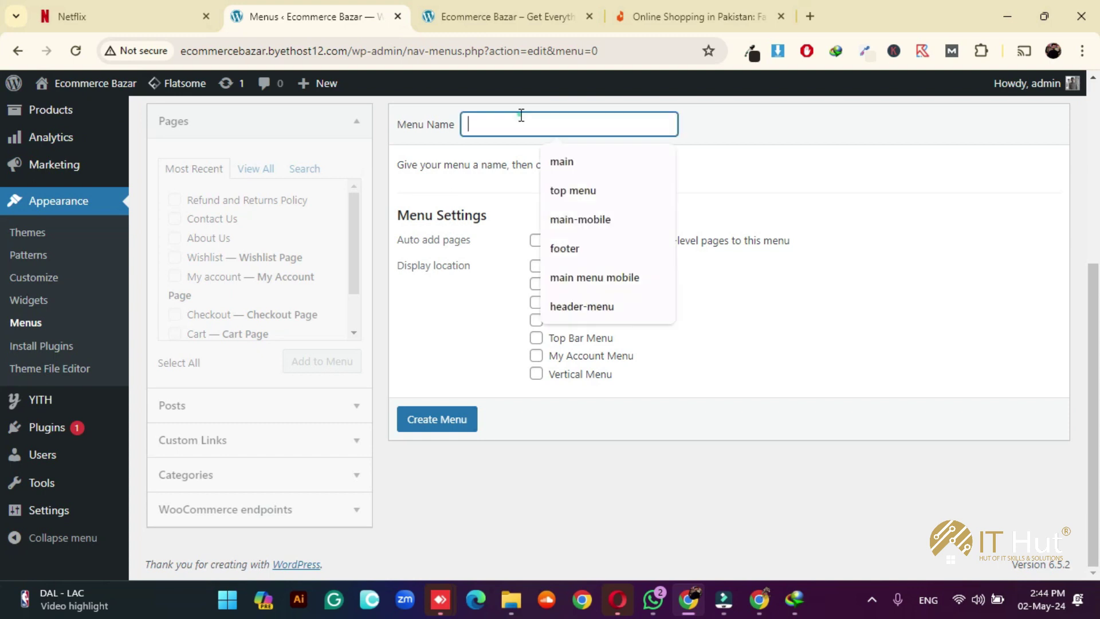
pyautogui.click(562, 165)
pyautogui.click(537, 266)
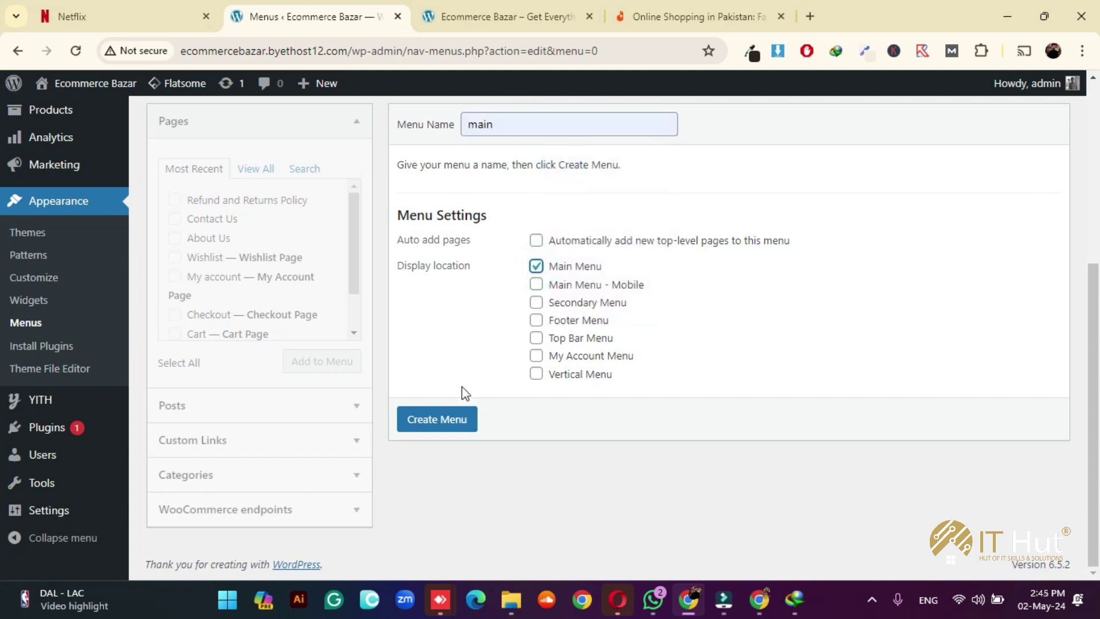
pyautogui.click(441, 419)
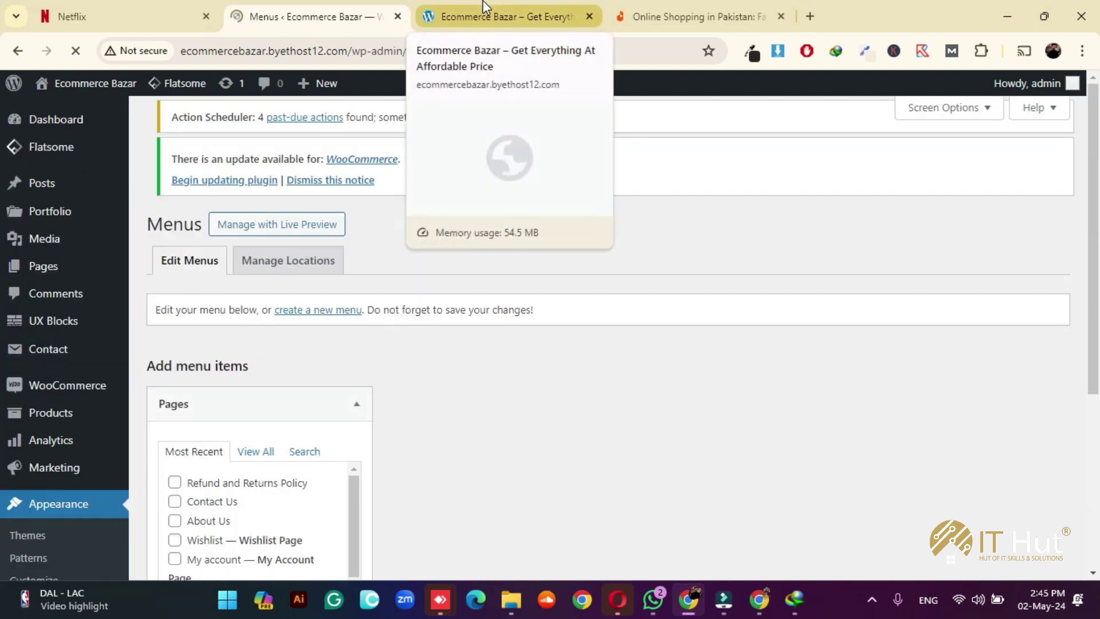
# Reload the Ecommerce Bazar front page to check the header menu area, and return to the menu editor
pyautogui.click(464, 8)
pyautogui.click(75, 50)
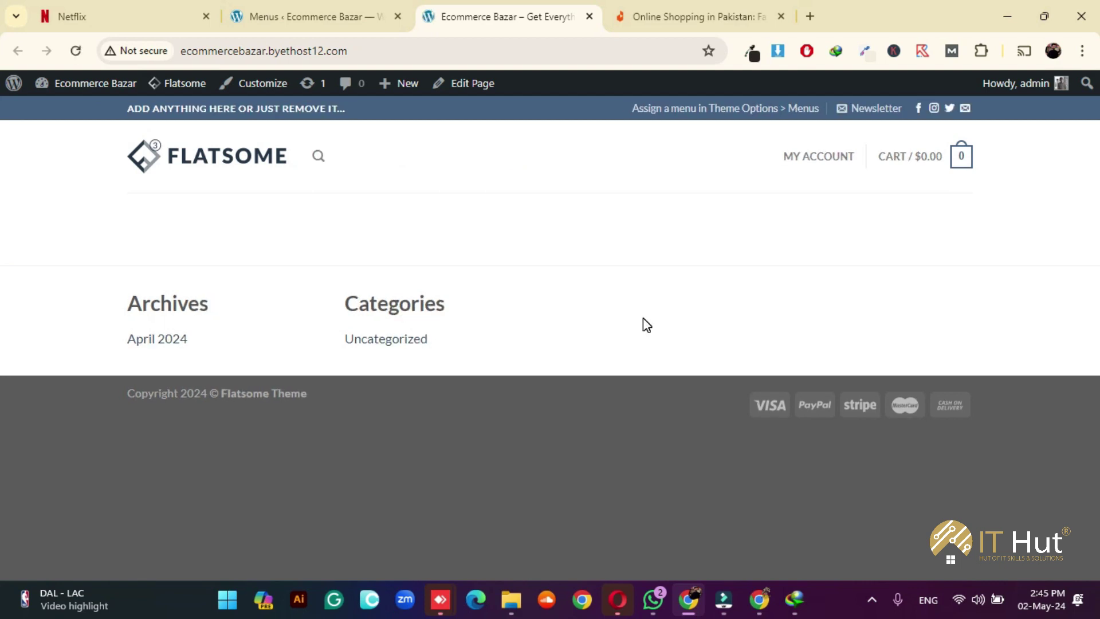
pyautogui.click(343, 7)
# Add the Home and Shop pages to the main menu and save it
pyautogui.scroll(-5, 582, 312)
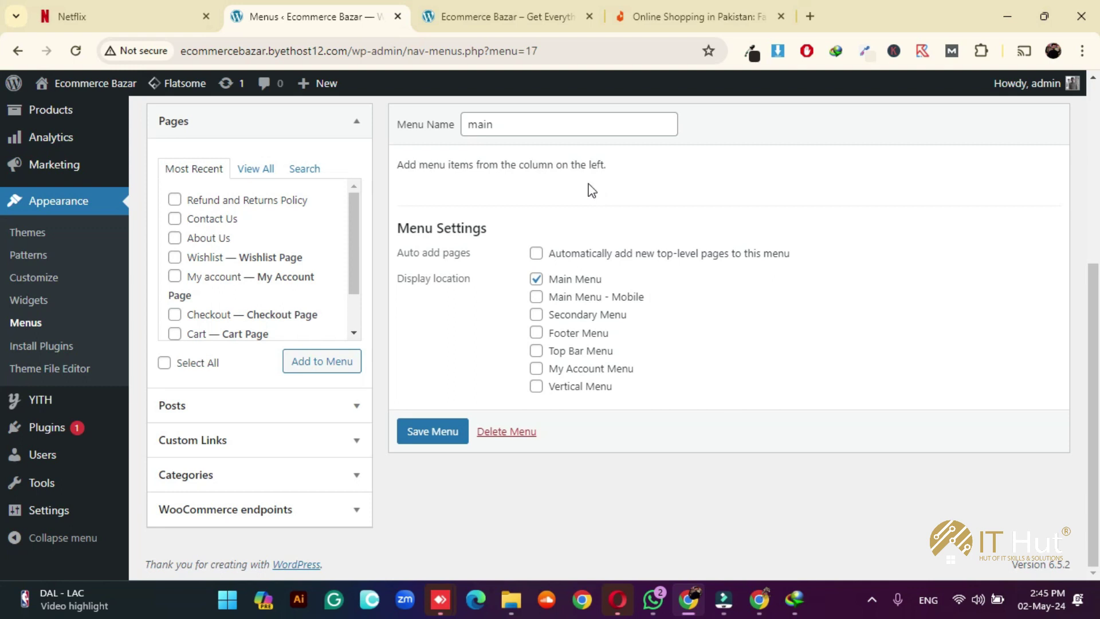
pyautogui.click(267, 175)
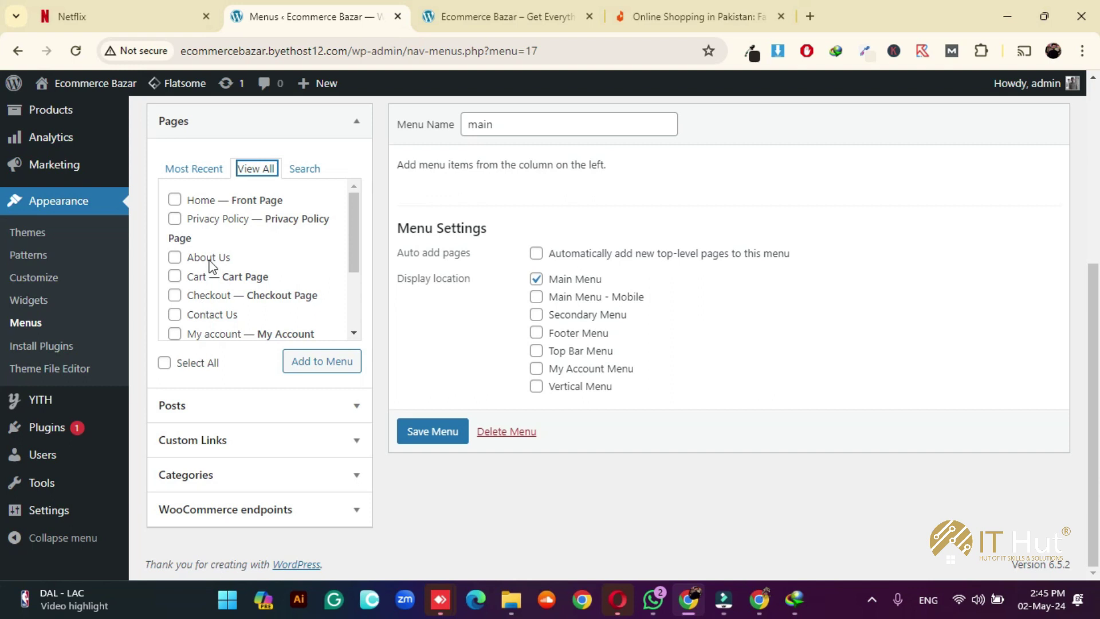
pyautogui.click(190, 203)
pyautogui.scroll(-1, 223, 246)
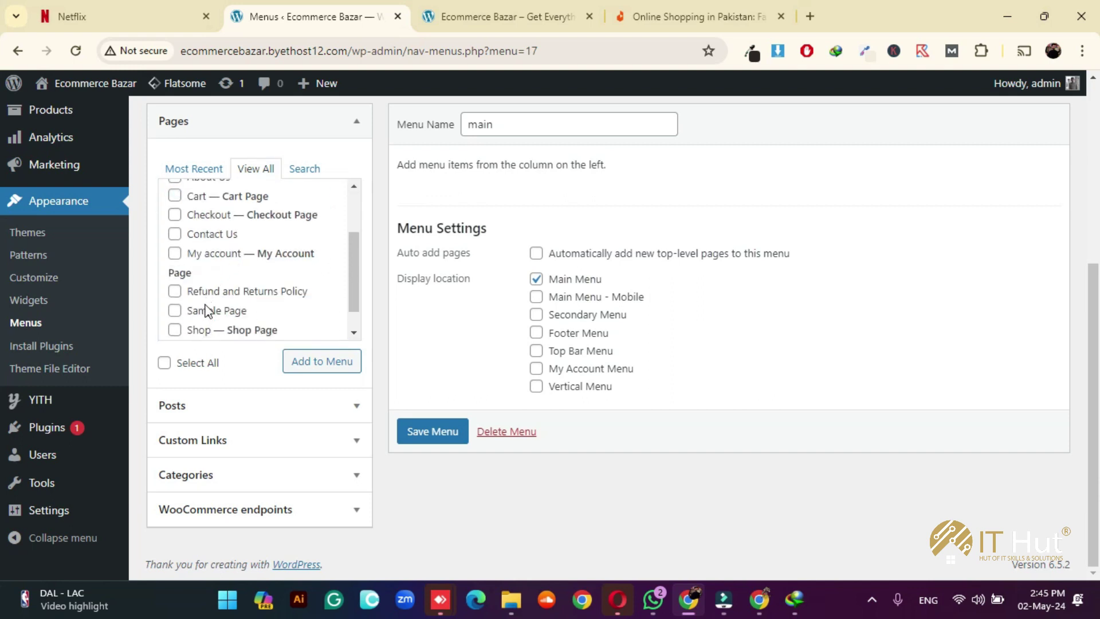
pyautogui.click(209, 330)
pyautogui.click(313, 362)
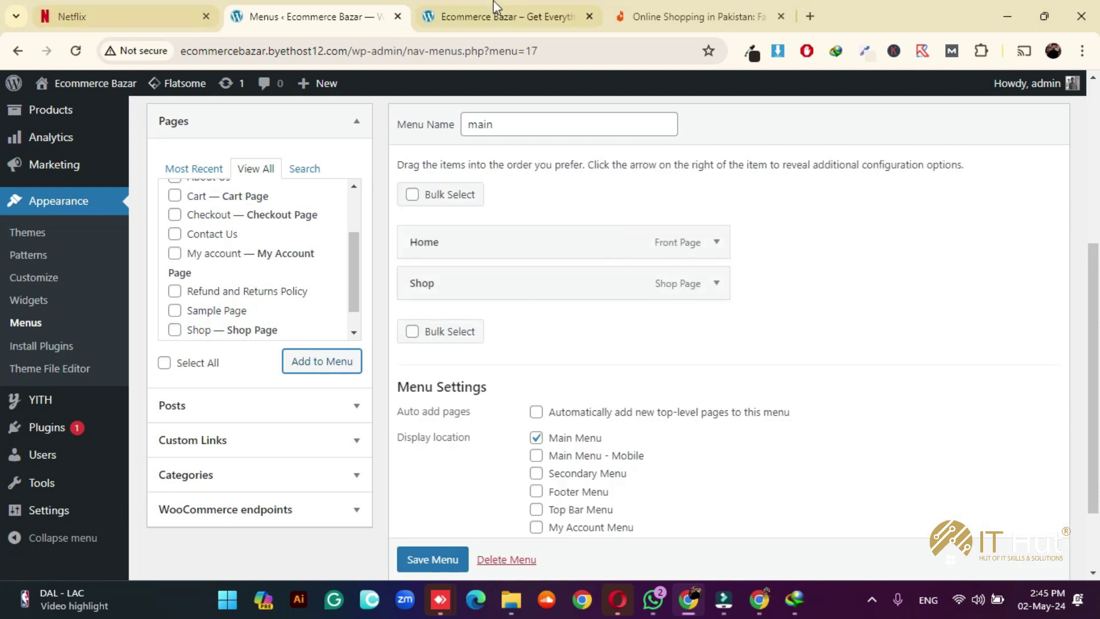
pyautogui.scroll(-1, 444, 555)
pyautogui.click(438, 542)
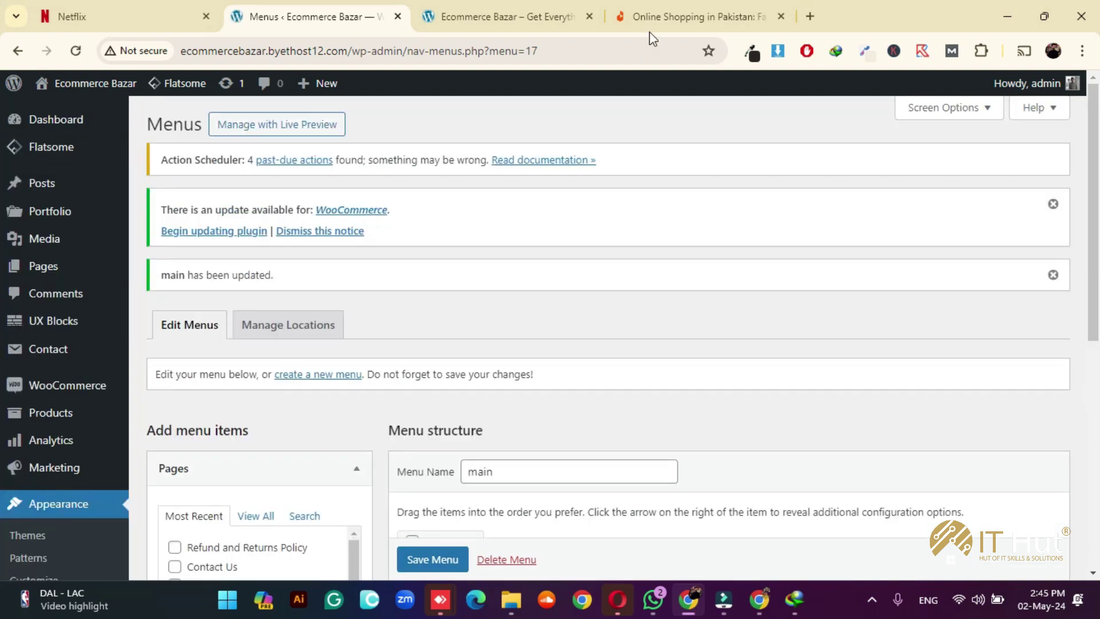
# Reload the front page to check the header for the added menu items, and go back to the menu editor
pyautogui.click(496, 11)
pyautogui.click(75, 50)
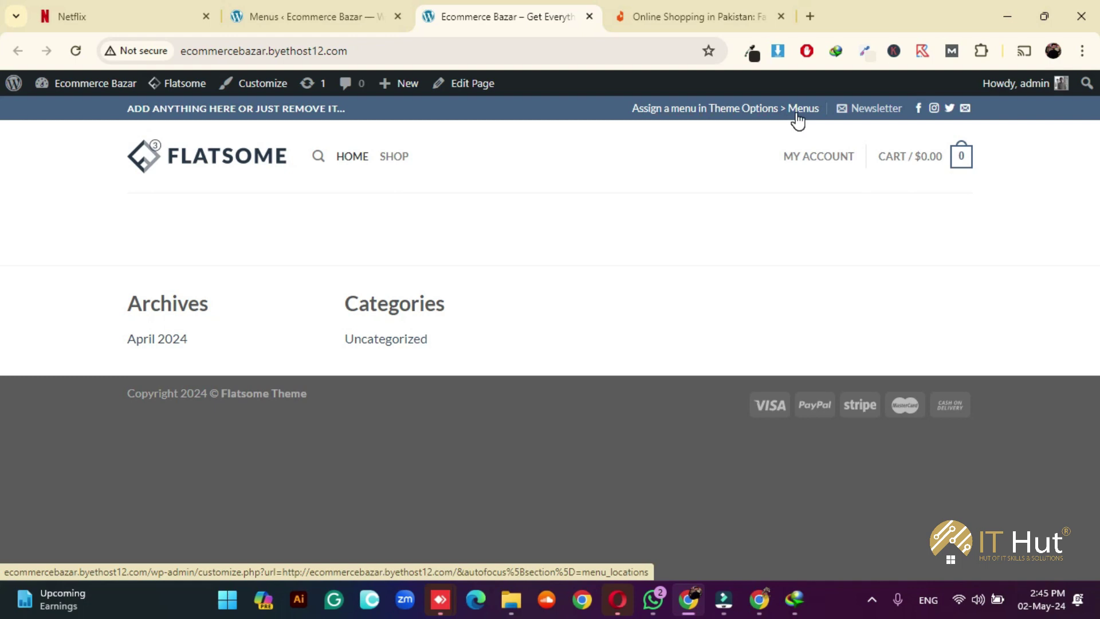
pyautogui.click(361, 11)
# Create a new menu named "top menu" assigned to the Top Bar Menu display location
pyautogui.scroll(-1, 395, 338)
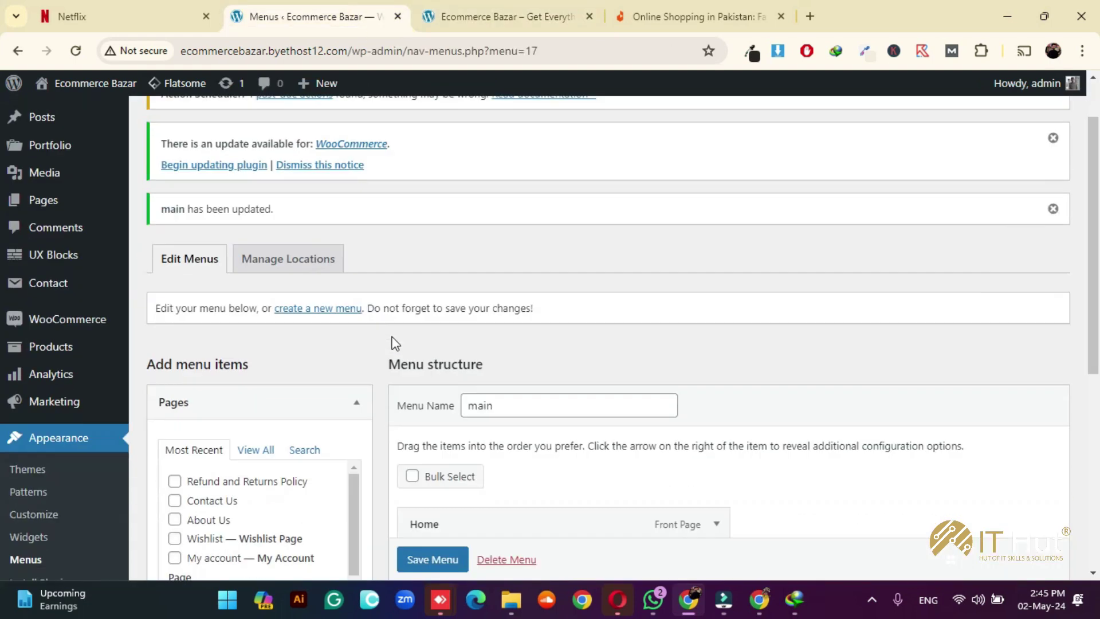
pyautogui.scroll(-3, 395, 344)
pyautogui.click(305, 136)
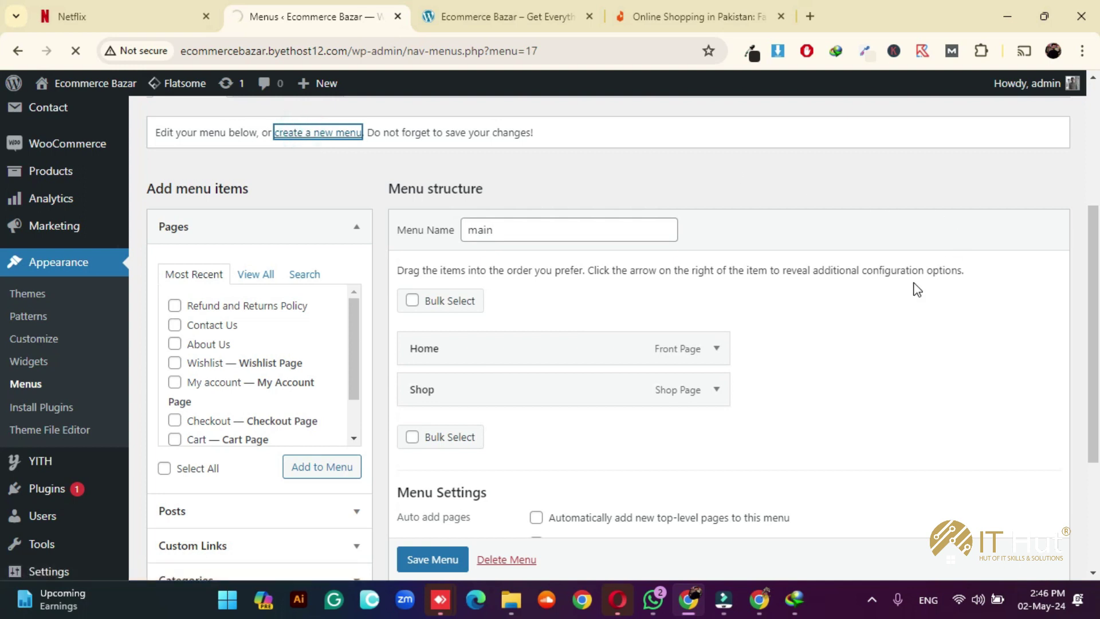
pyautogui.scroll(-5, 823, 307)
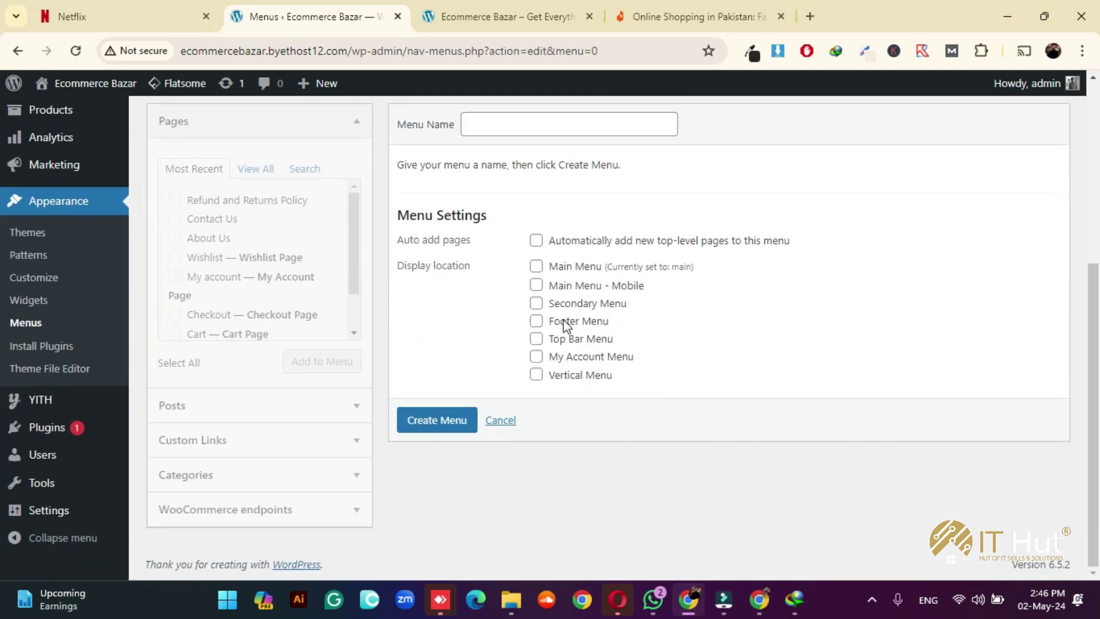
pyautogui.click(537, 339)
pyautogui.click(438, 421)
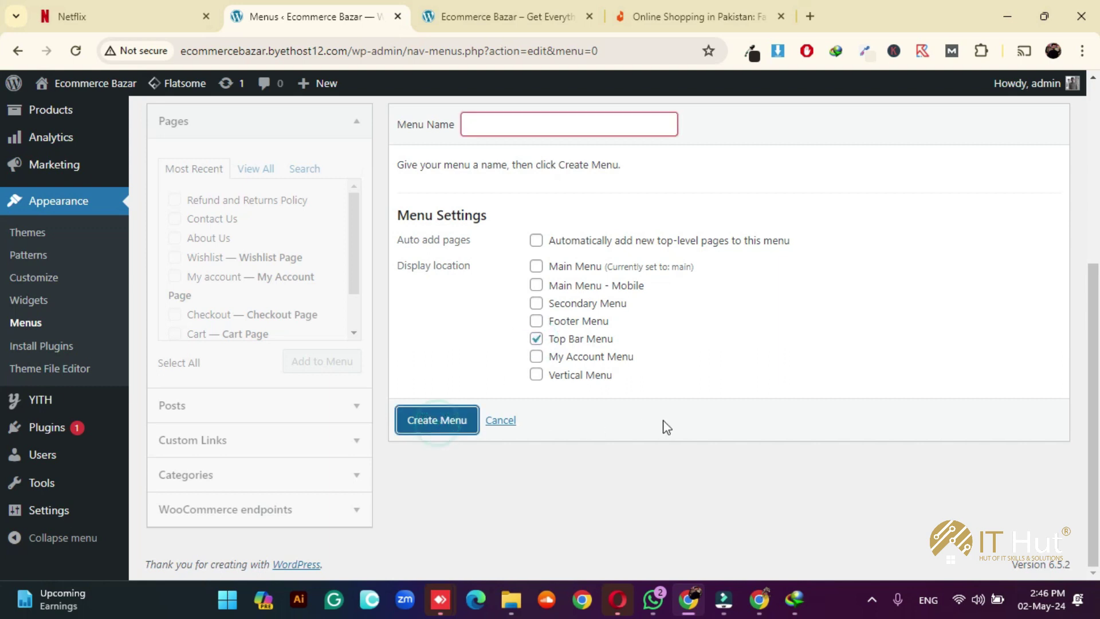
pyautogui.click(500, 134)
pyautogui.click(582, 195)
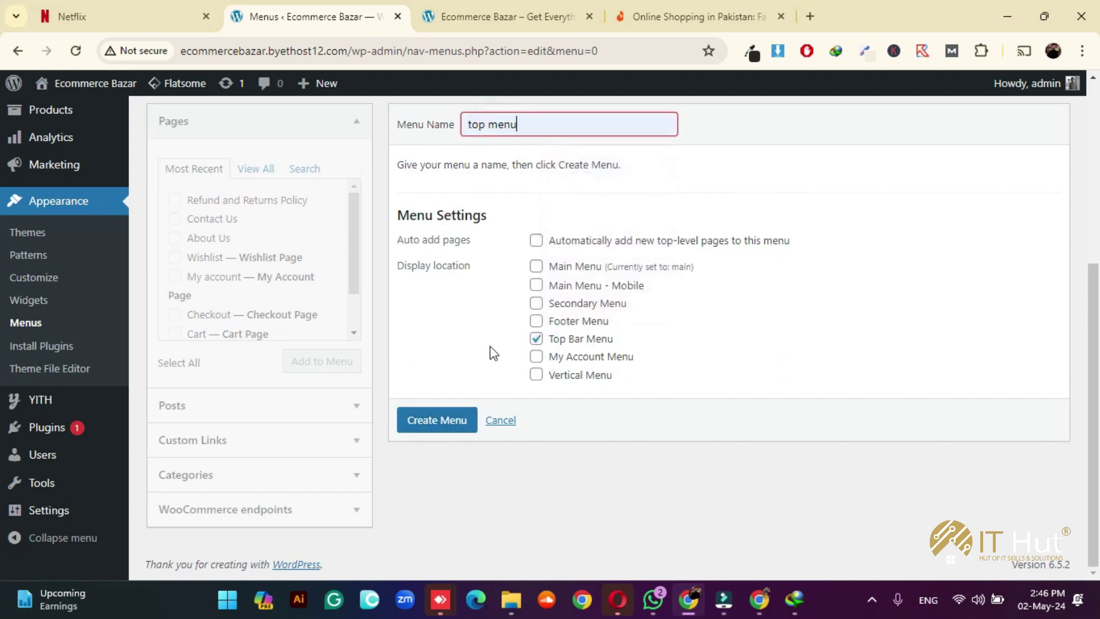
pyautogui.click(450, 433)
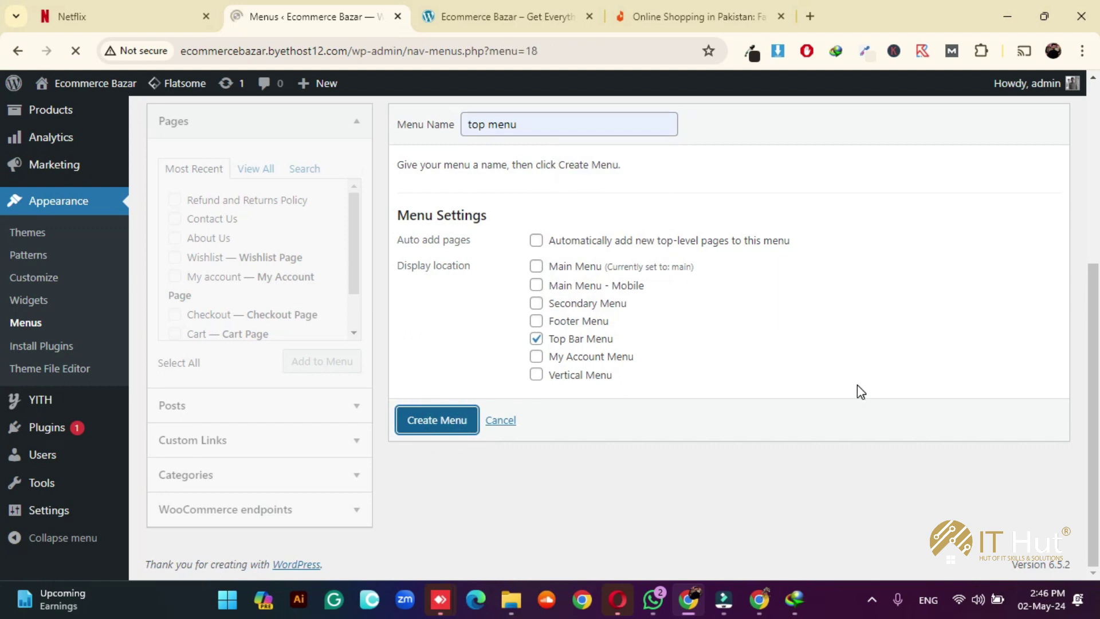
# Add the Contact Us and Wishlist pages to the top menu and save it
pyautogui.scroll(-3, 860, 392)
pyautogui.scroll(-3, 860, 392)
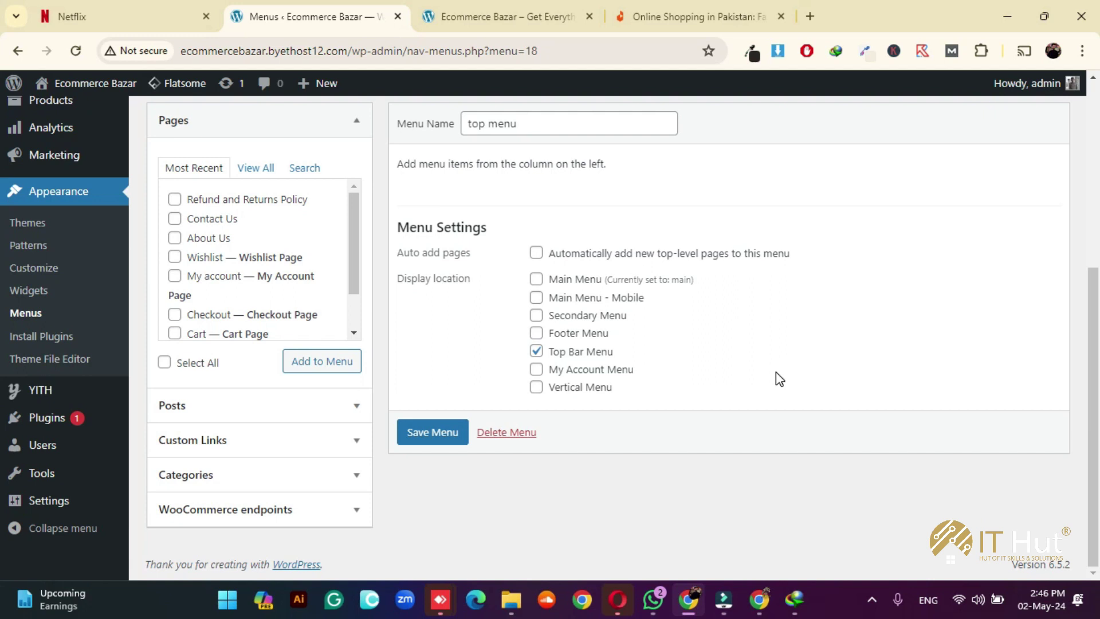
pyautogui.click(255, 168)
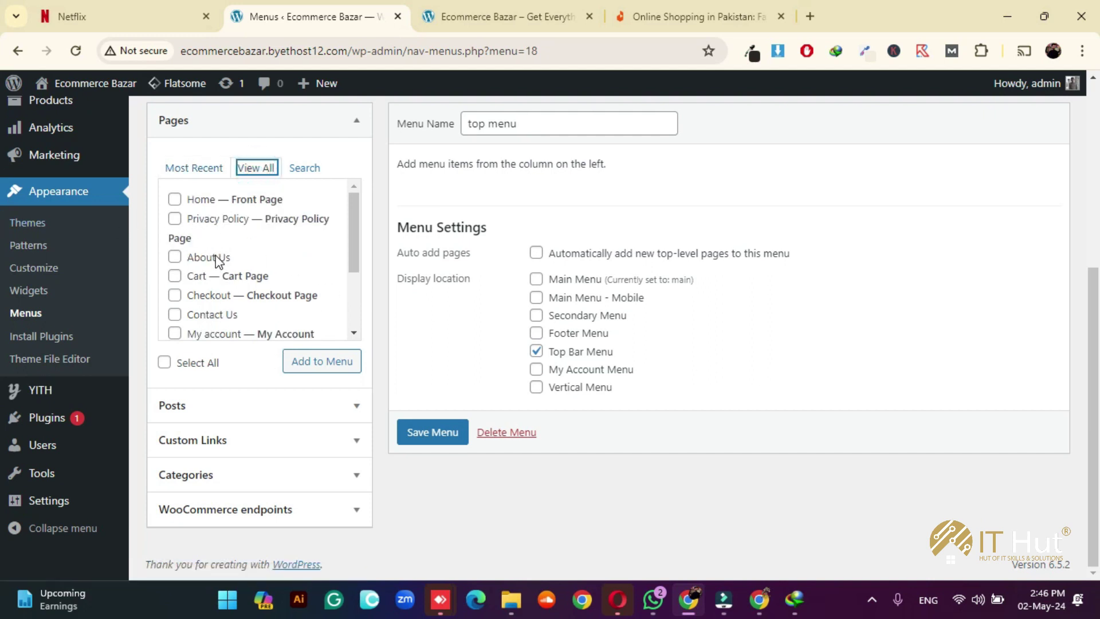
pyautogui.click(224, 315)
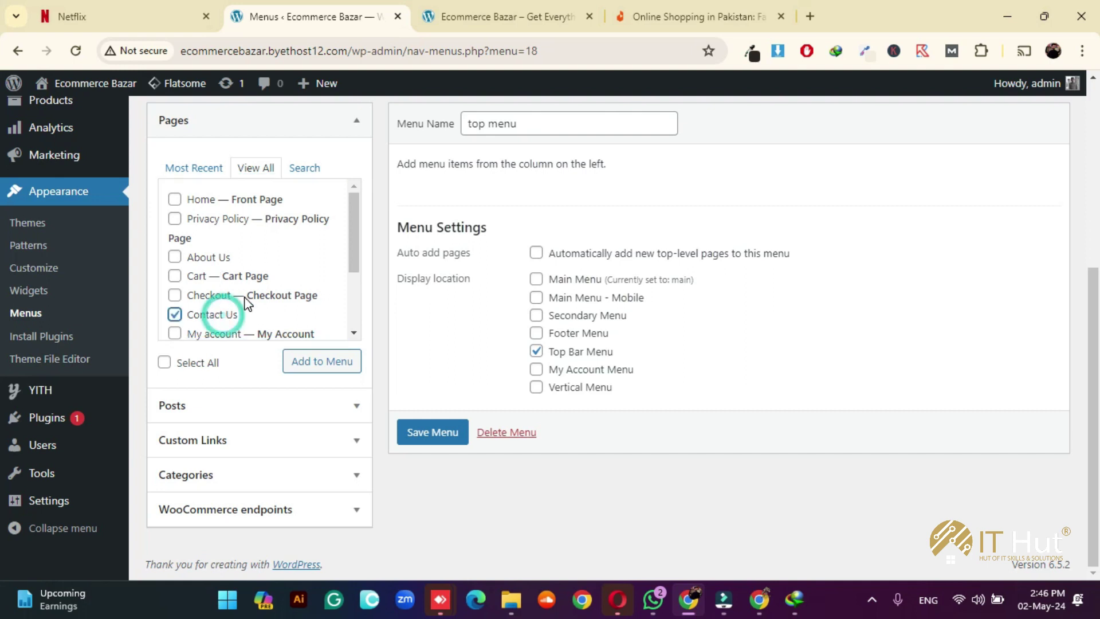
pyautogui.scroll(-1, 232, 307)
pyautogui.scroll(-1, 234, 326)
pyautogui.click(213, 323)
pyautogui.click(324, 365)
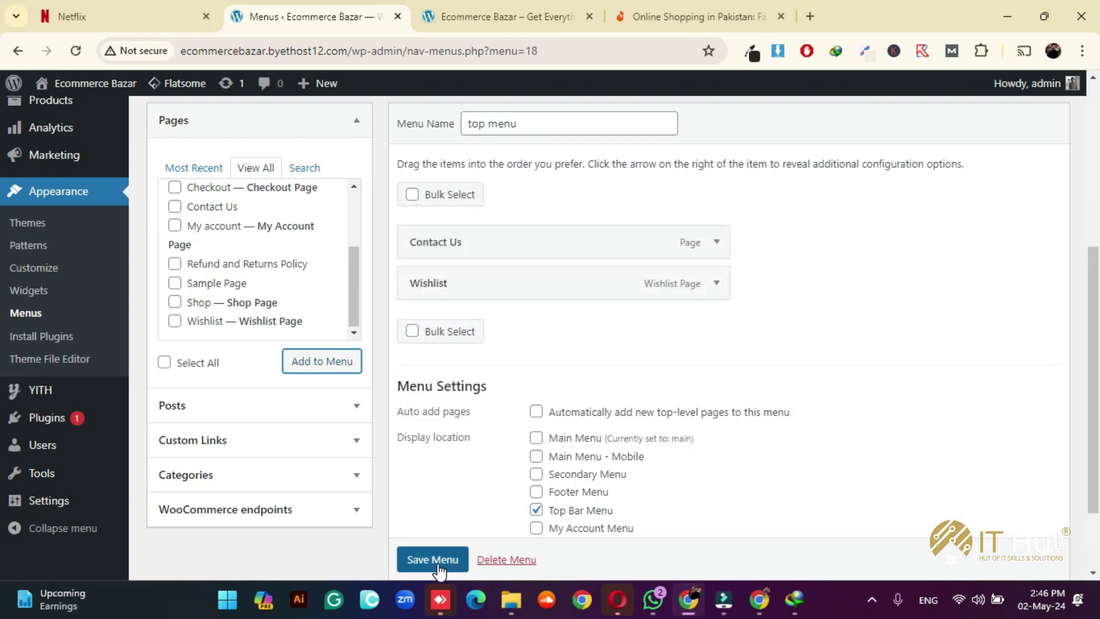
pyautogui.scroll(-1, 438, 567)
pyautogui.click(435, 545)
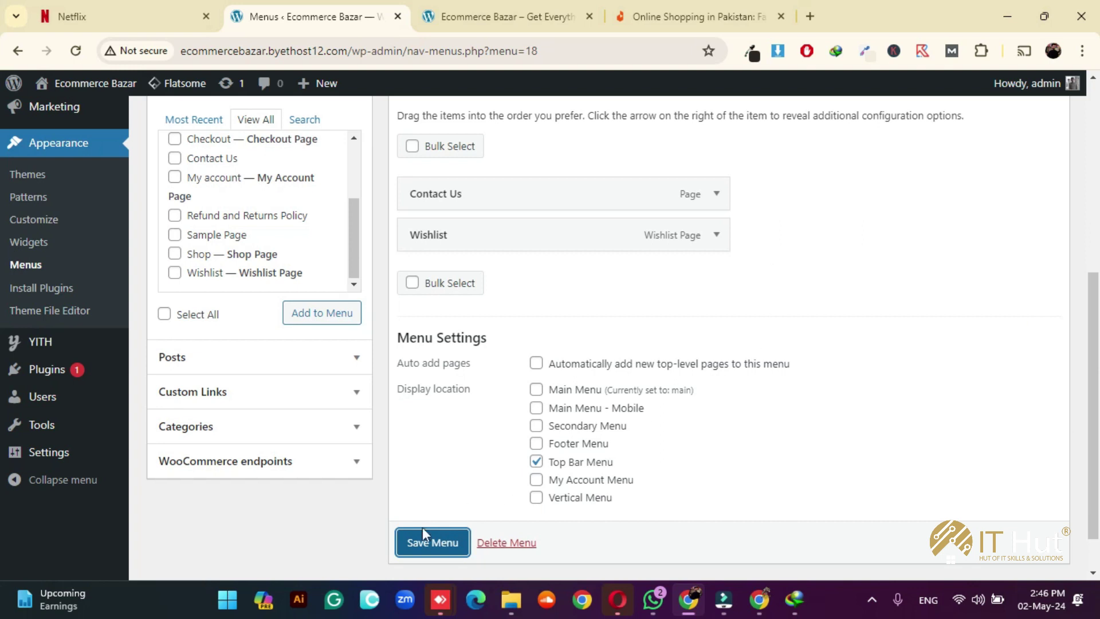
# Reload the front page to check the top bar for the added links, and return to the menu editor
pyautogui.hotkey('ctrl', 'Tab')
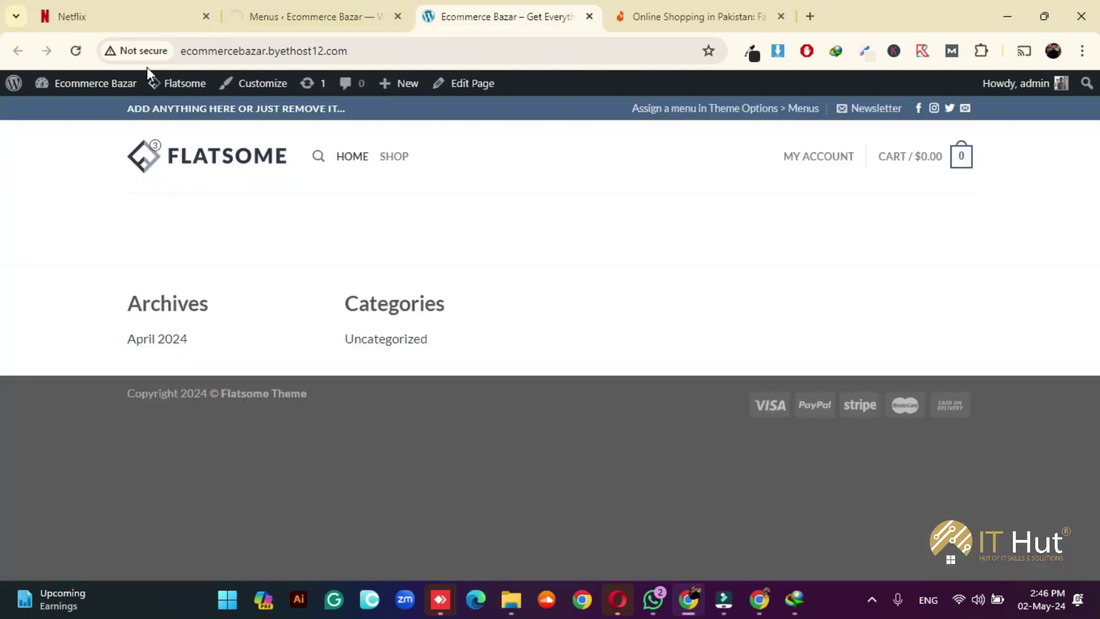
pyautogui.click(76, 50)
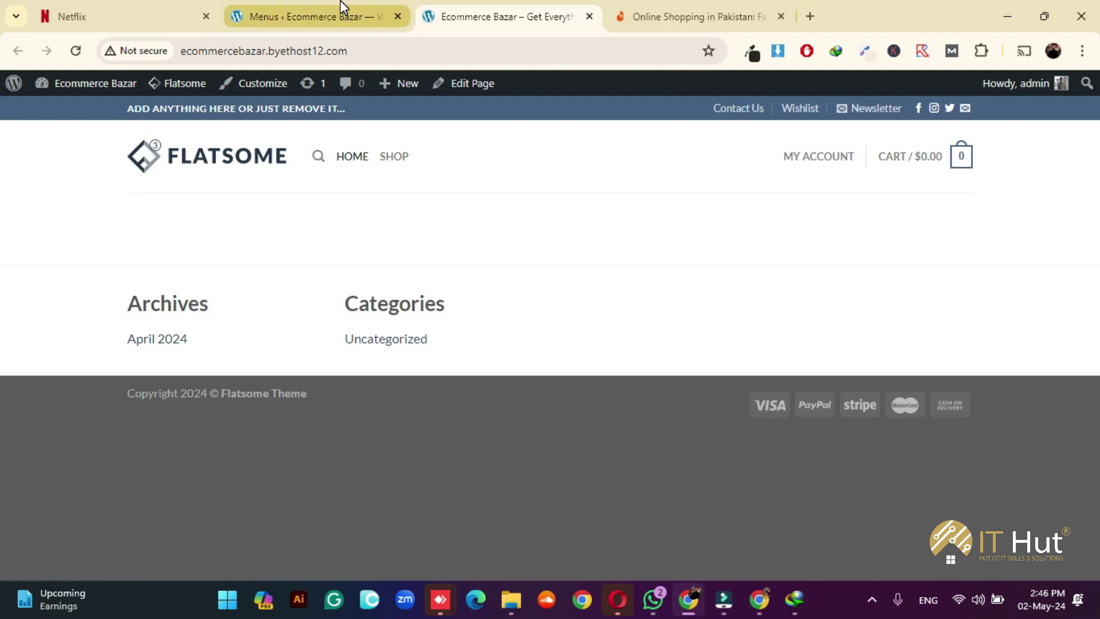
pyautogui.click(371, 7)
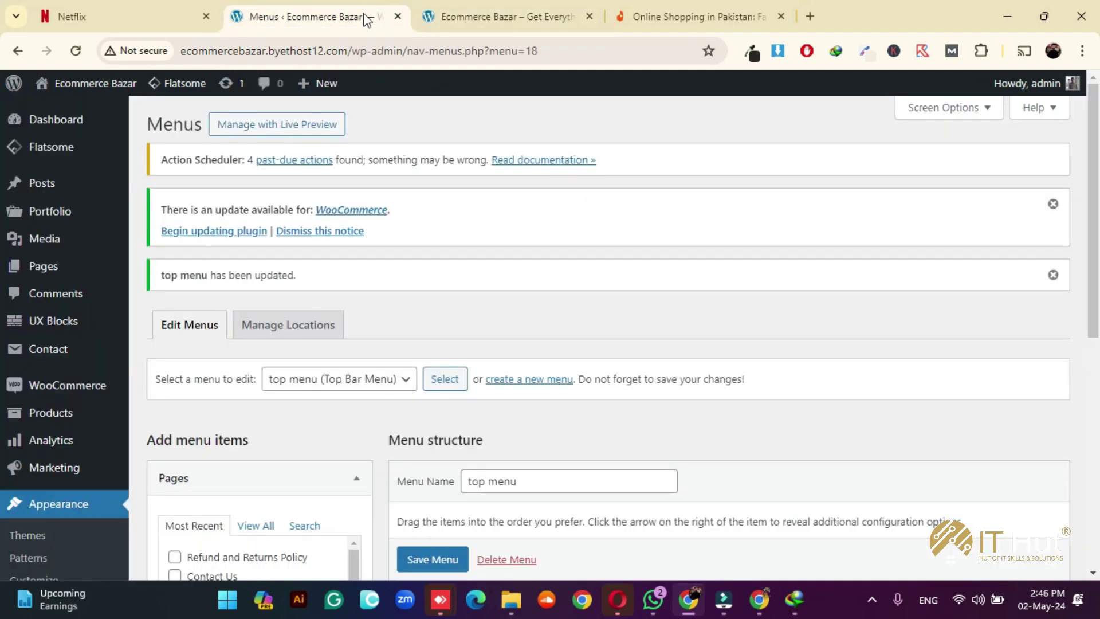
# Create a new menu named "footer" assigned to the Footer Menu display location
pyautogui.scroll(-1, 701, 310)
pyautogui.scroll(-3, 701, 309)
pyautogui.scroll(4, 682, 290)
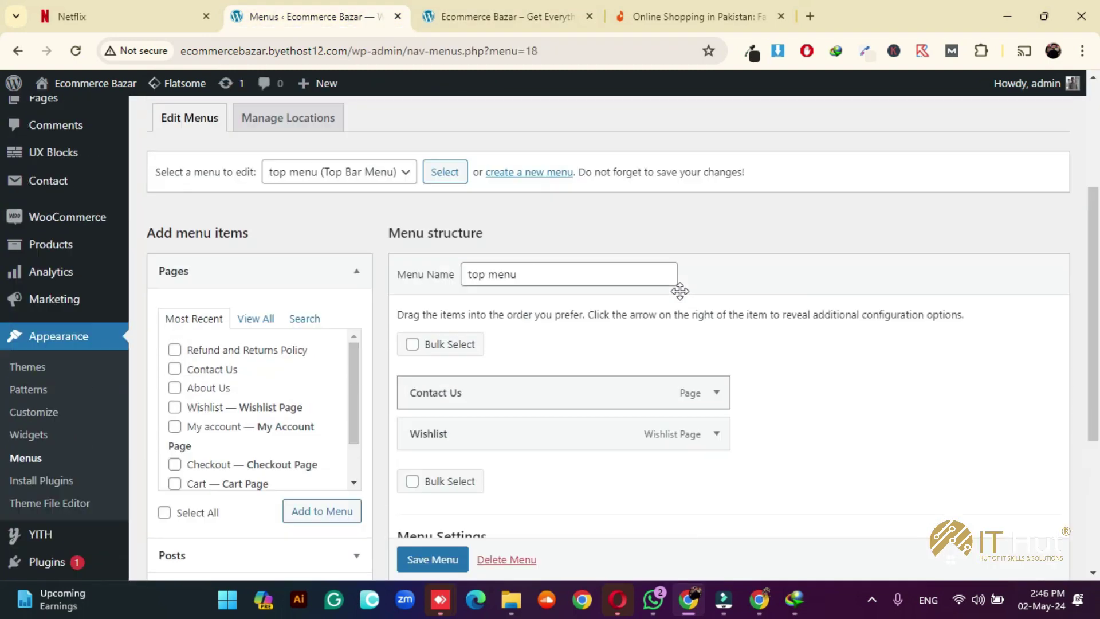
pyautogui.click(558, 299)
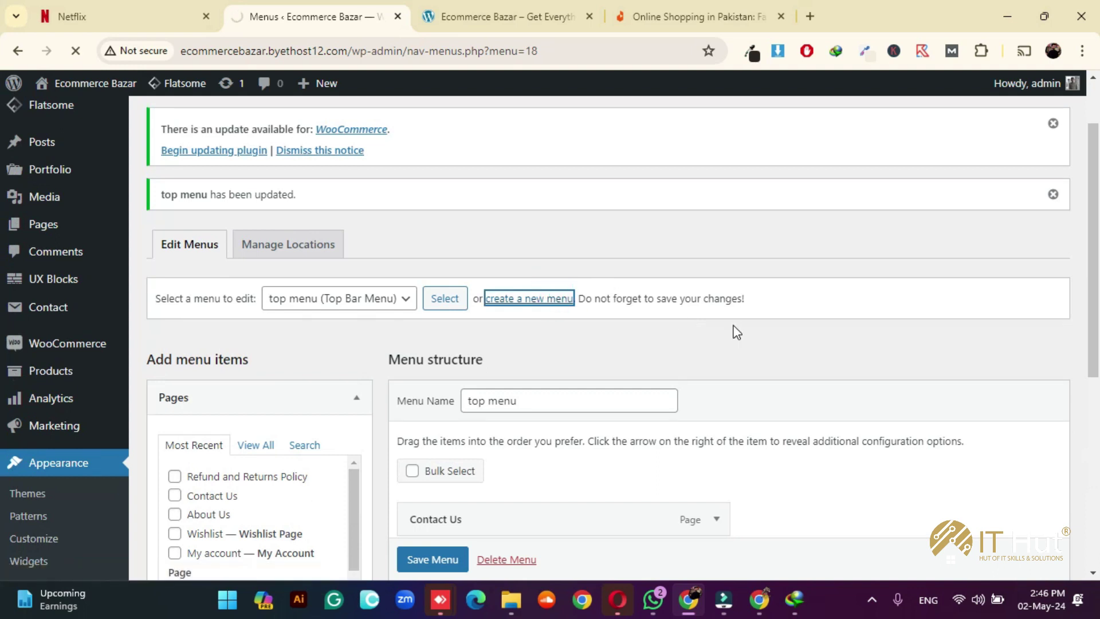
pyautogui.scroll(-3, 731, 329)
pyautogui.click(506, 271)
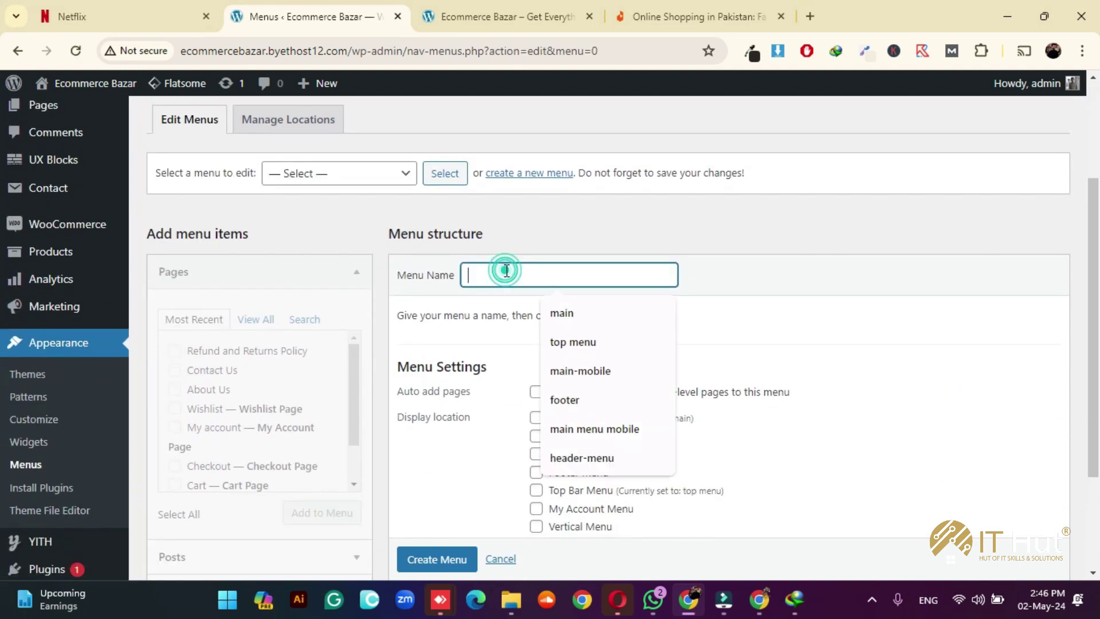
pyautogui.click(599, 398)
pyautogui.scroll(-3, 642, 367)
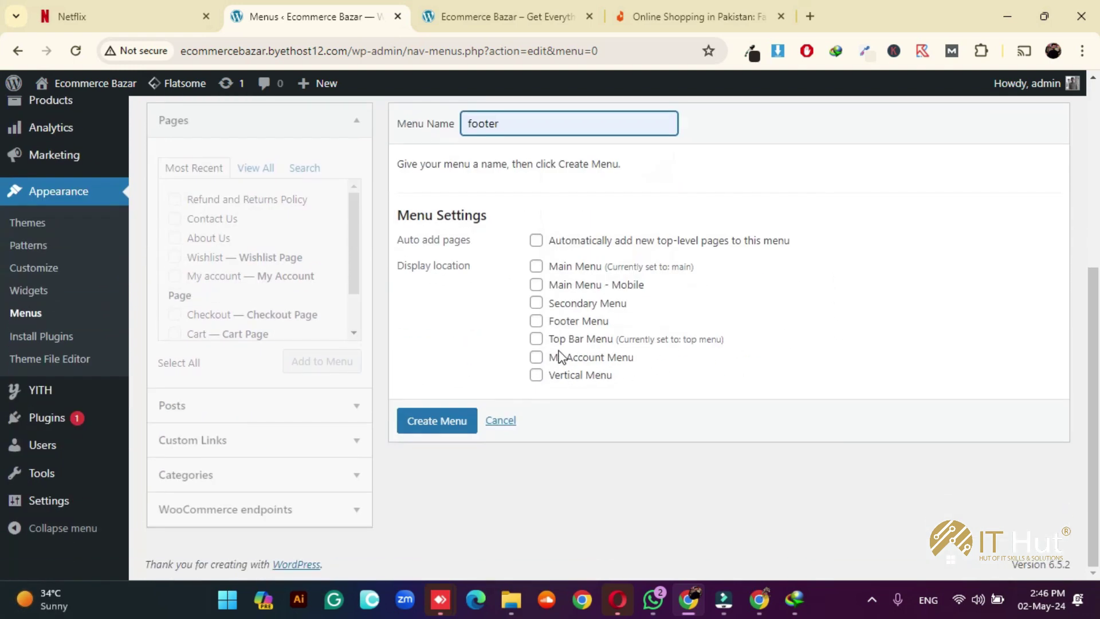
pyautogui.click(536, 321)
pyautogui.hotkey('ctrl', 'Tab')
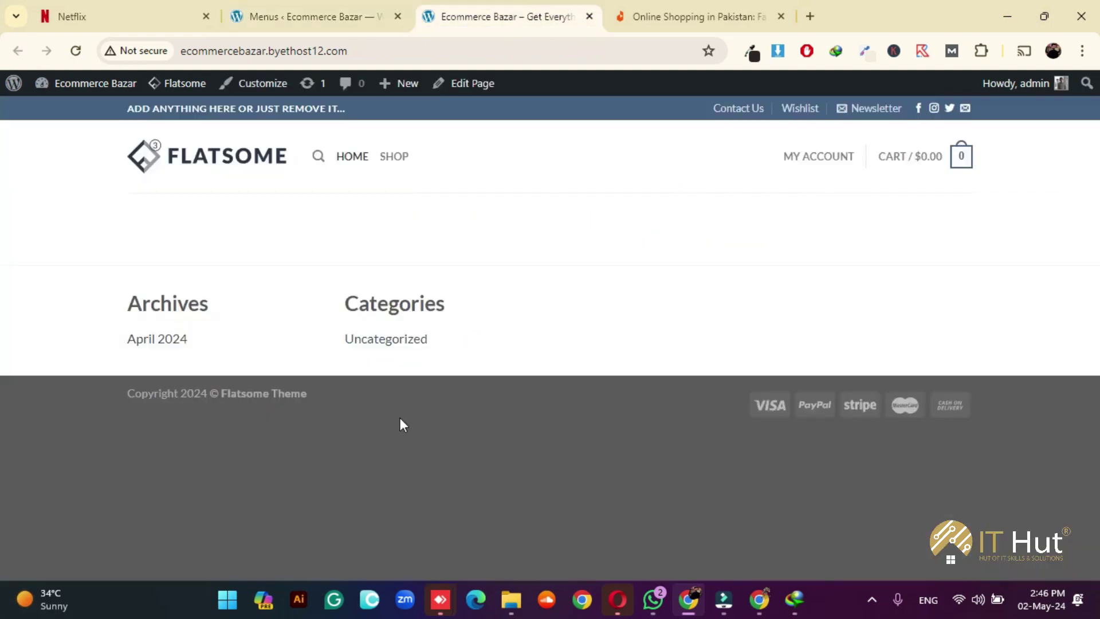
pyautogui.click(390, 7)
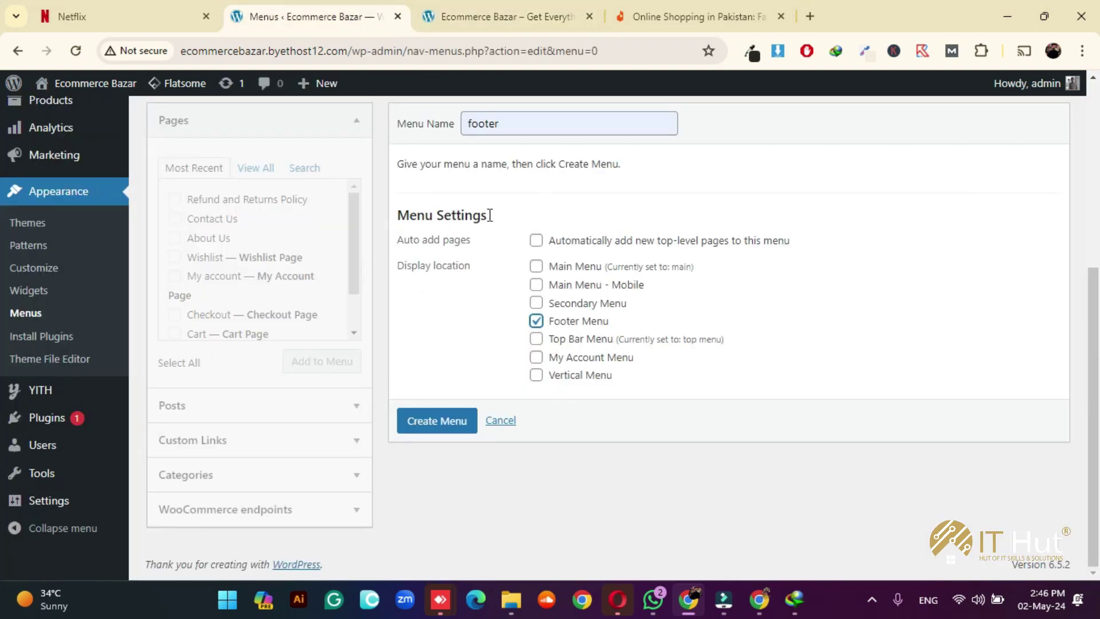
pyautogui.click(425, 429)
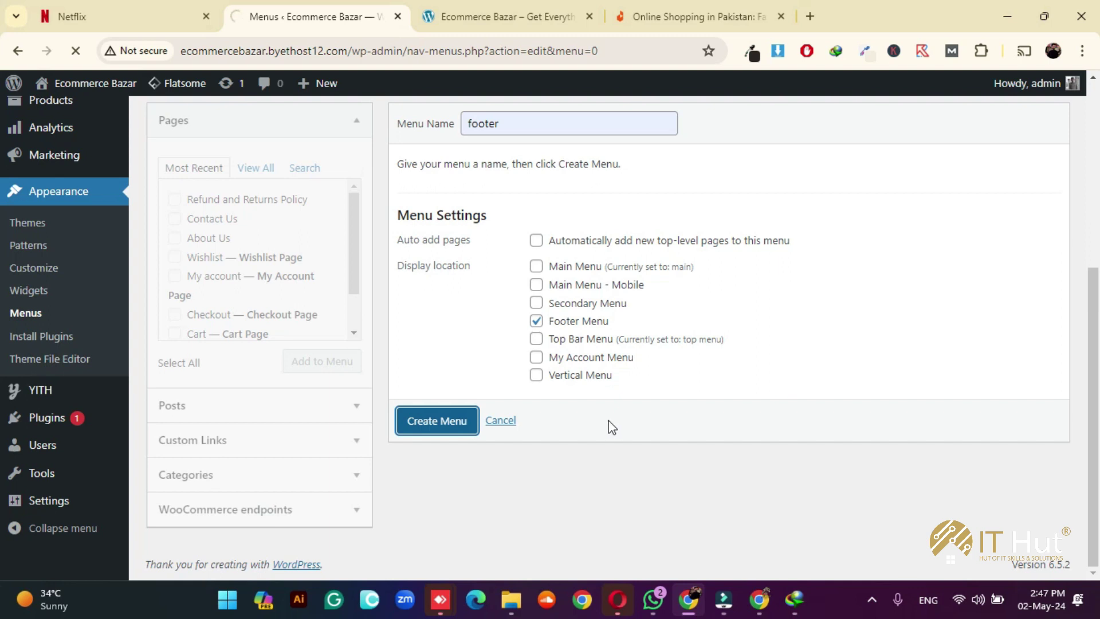
# Add the Privacy Policy, About Us, Checkout, My account, and Refund and Returns Policy pages to the footer menu
pyautogui.scroll(-4, 717, 430)
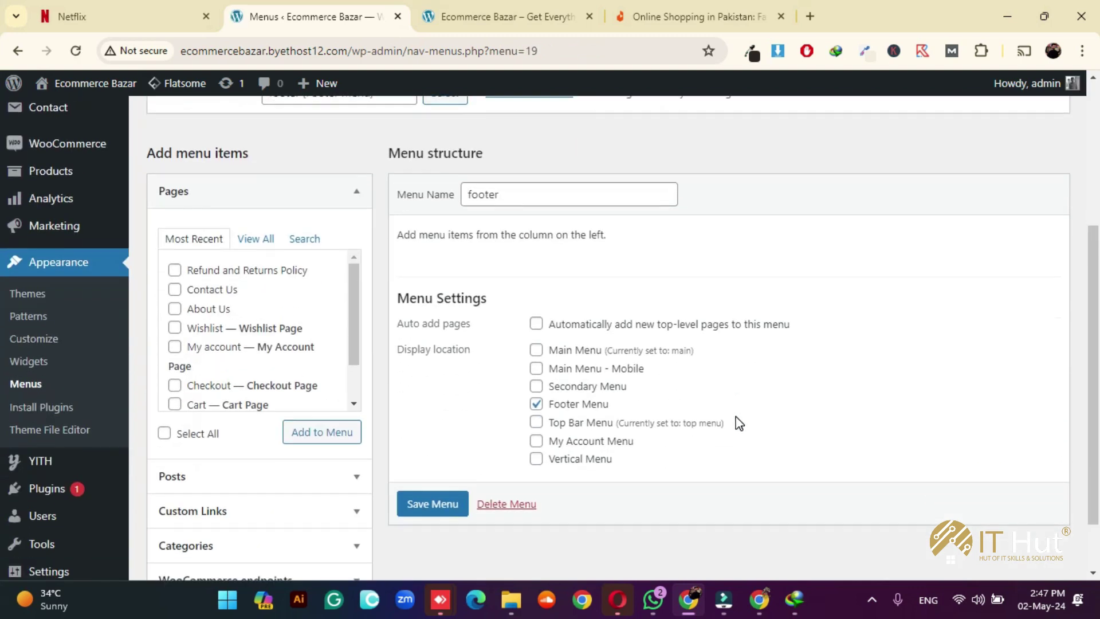
pyautogui.scroll(-2, 740, 424)
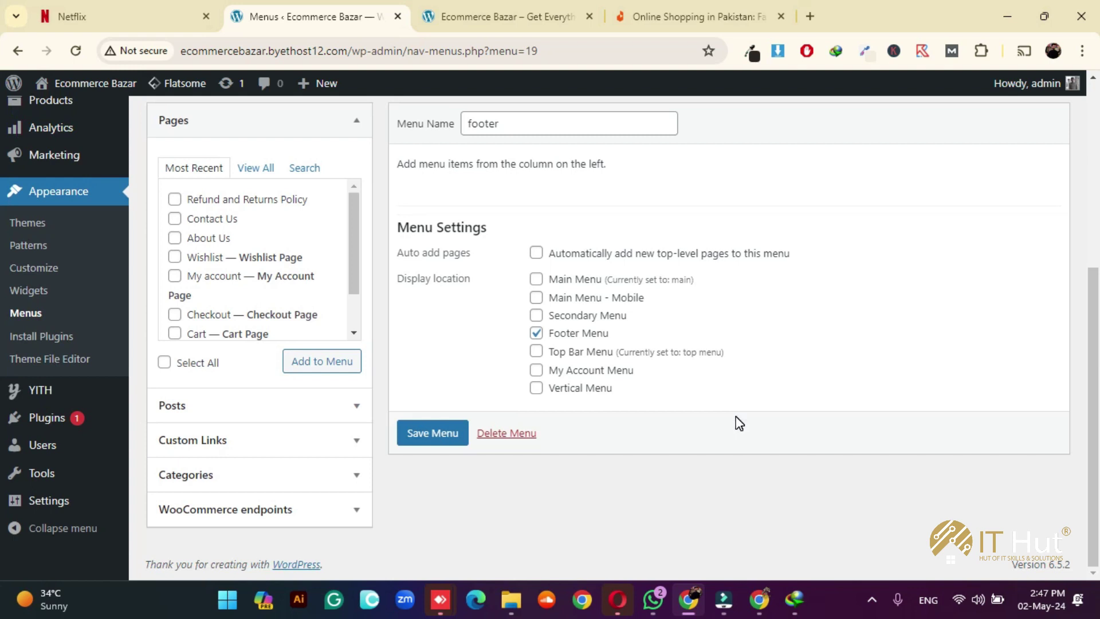
pyautogui.click(256, 167)
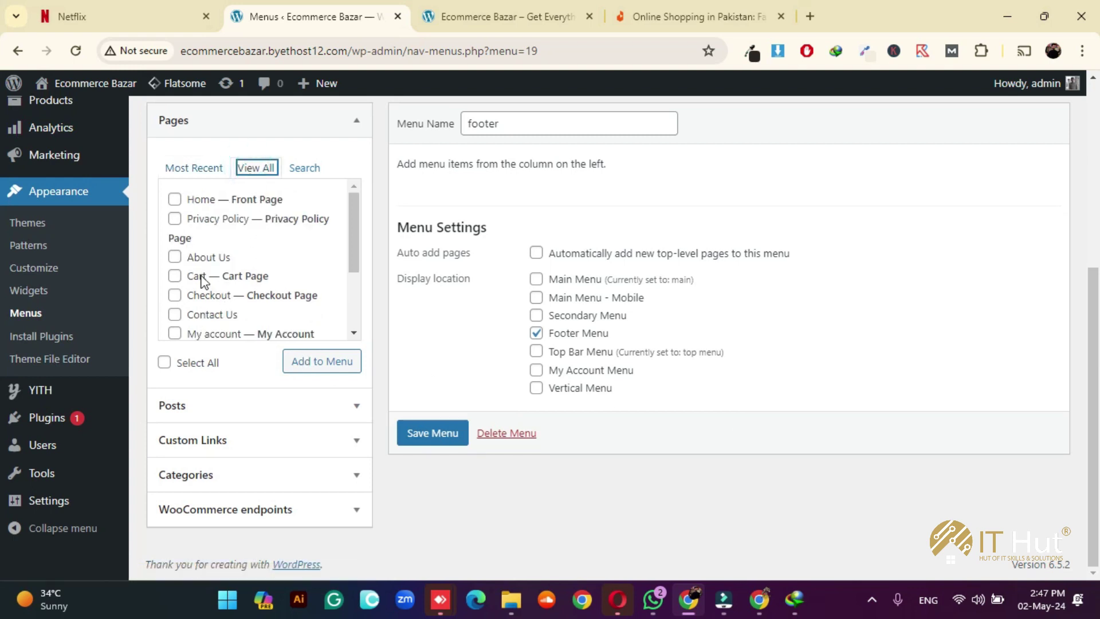
pyautogui.click(195, 221)
pyautogui.scroll(-2, 215, 310)
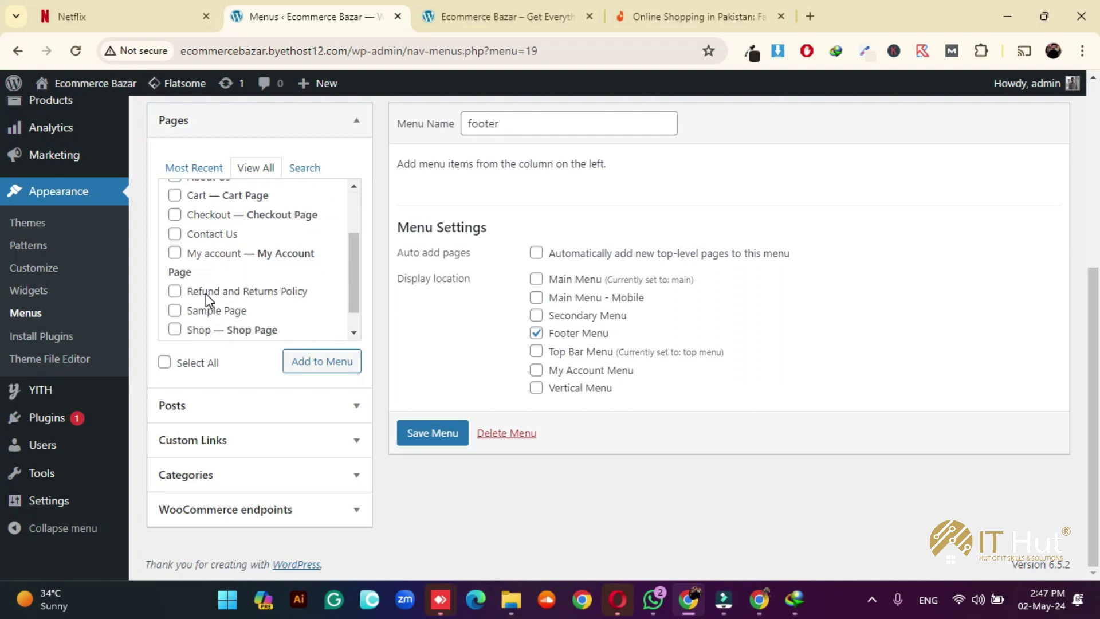
pyautogui.click(211, 295)
pyautogui.scroll(-1, 221, 318)
pyautogui.scroll(2, 229, 298)
pyautogui.scroll(-2, 232, 290)
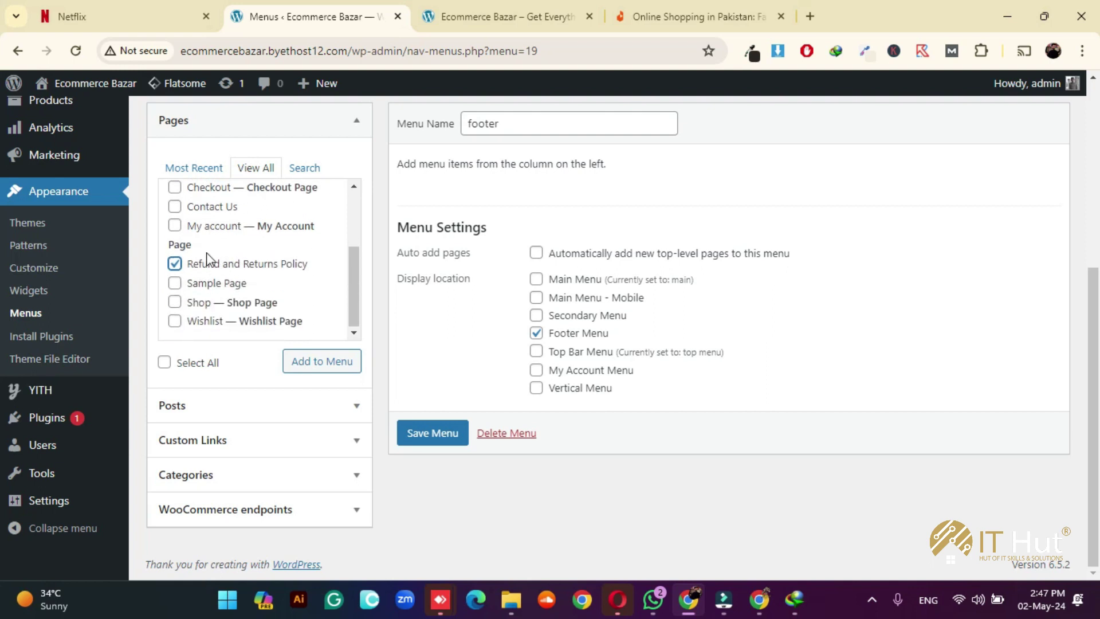
pyautogui.click(211, 228)
pyautogui.scroll(2, 230, 253)
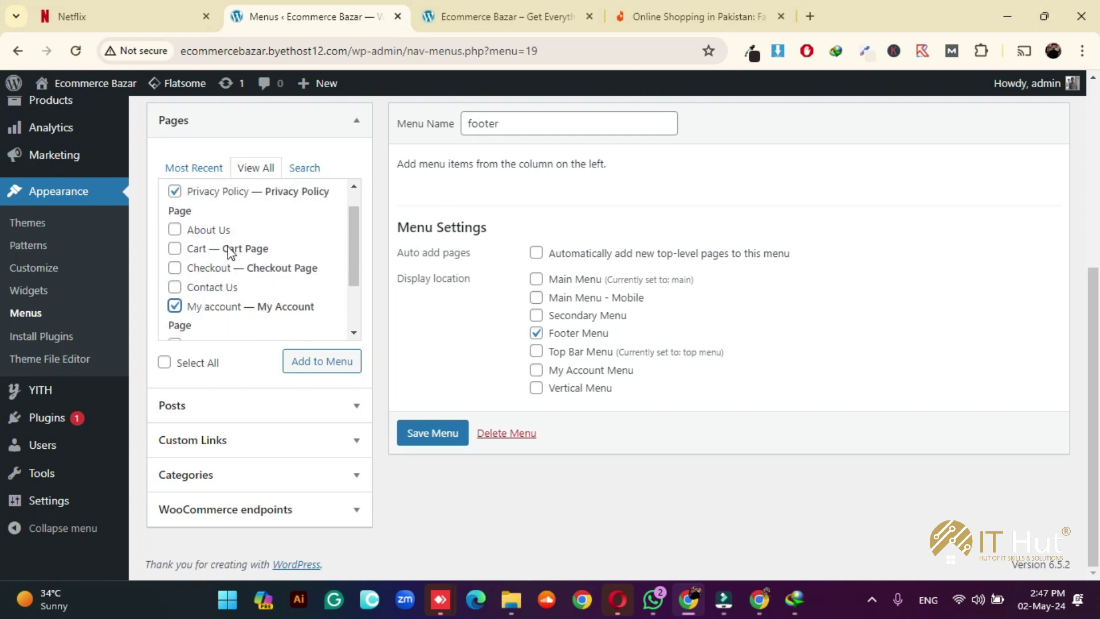
pyautogui.click(196, 229)
pyautogui.click(209, 268)
pyautogui.click(312, 362)
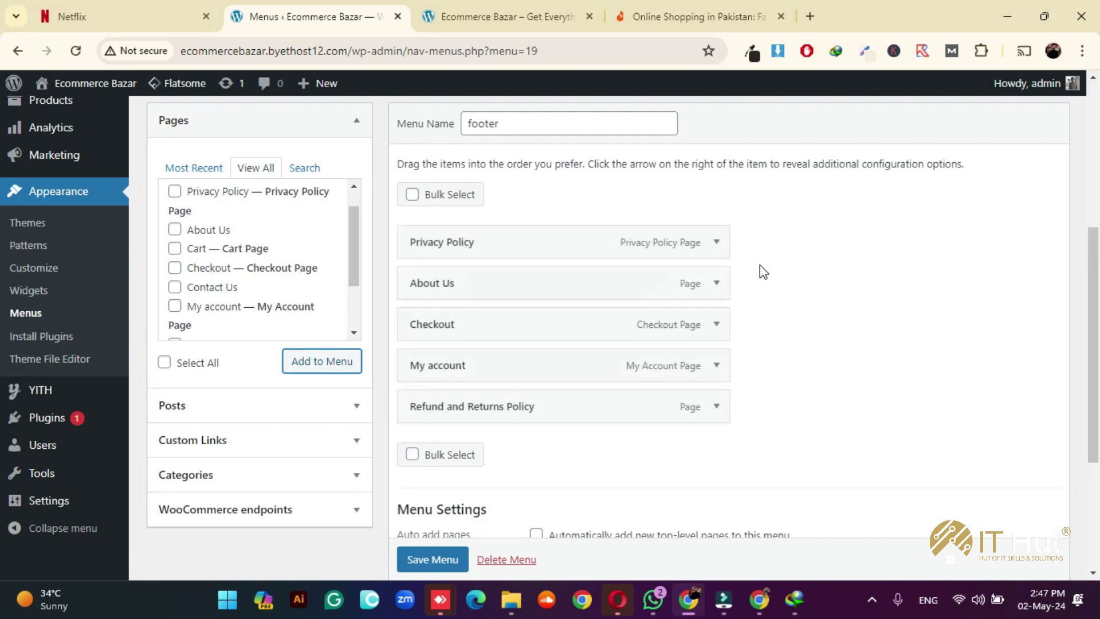
# Move About Us above Privacy Policy in the footer menu structure and save the menu
pyautogui.scroll(-3, 761, 264)
pyautogui.scroll(5, 527, 263)
pyautogui.moveTo(504, 374); pyautogui.dragTo(502, 318)
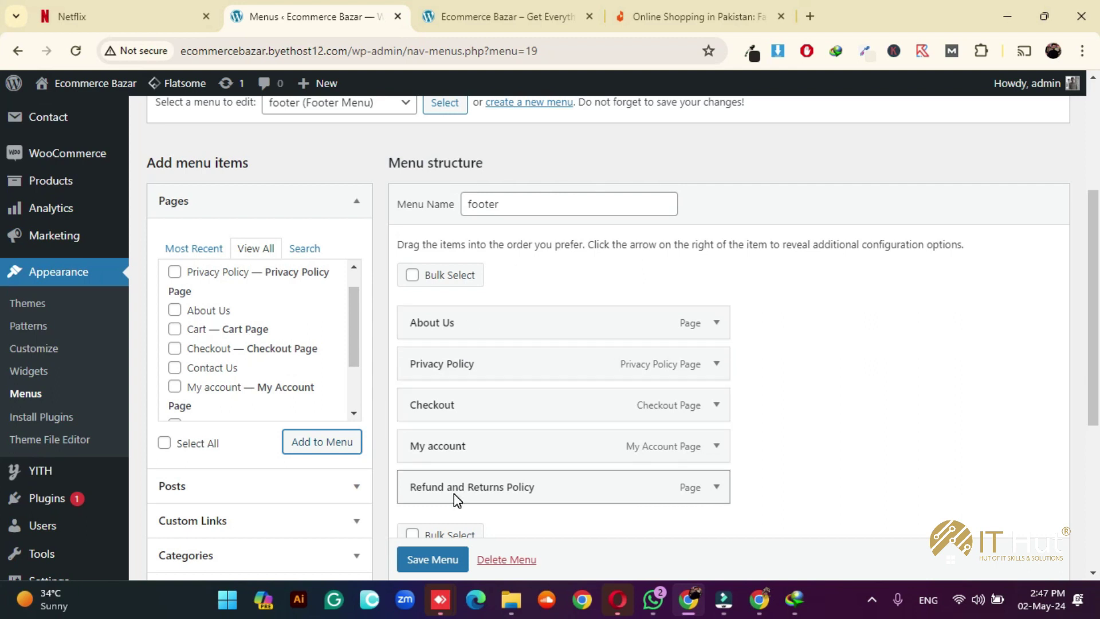
pyautogui.scroll(-1, 449, 558)
pyautogui.click(449, 559)
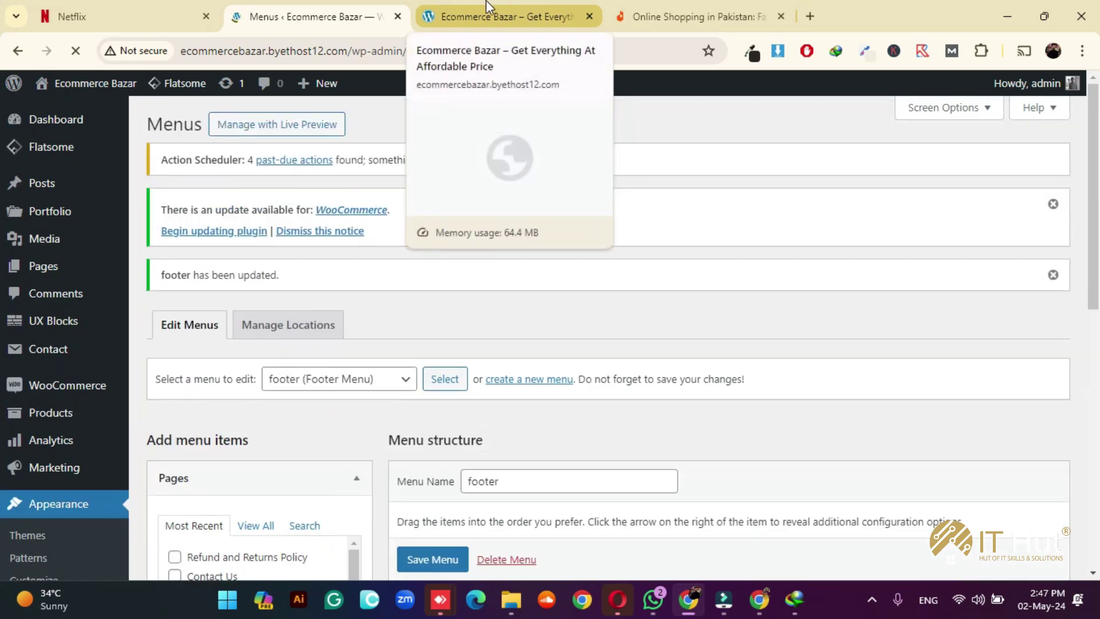
# Reload the front page to check the footer menu, and open the Header settings in the site customizer
pyautogui.click(493, 10)
pyautogui.click(69, 54)
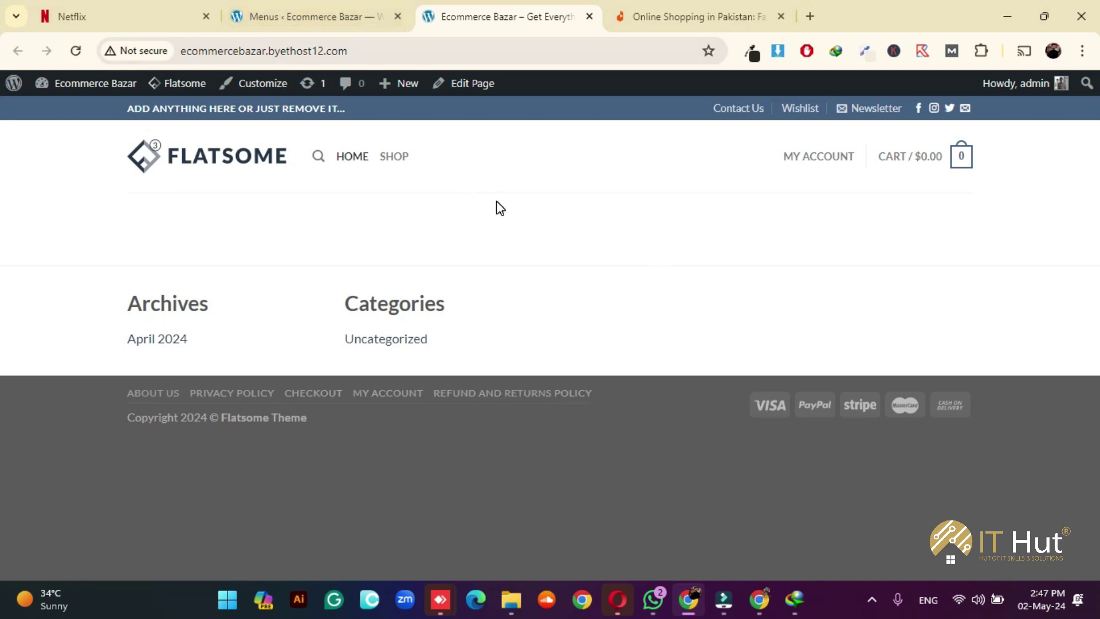
pyautogui.click(259, 86)
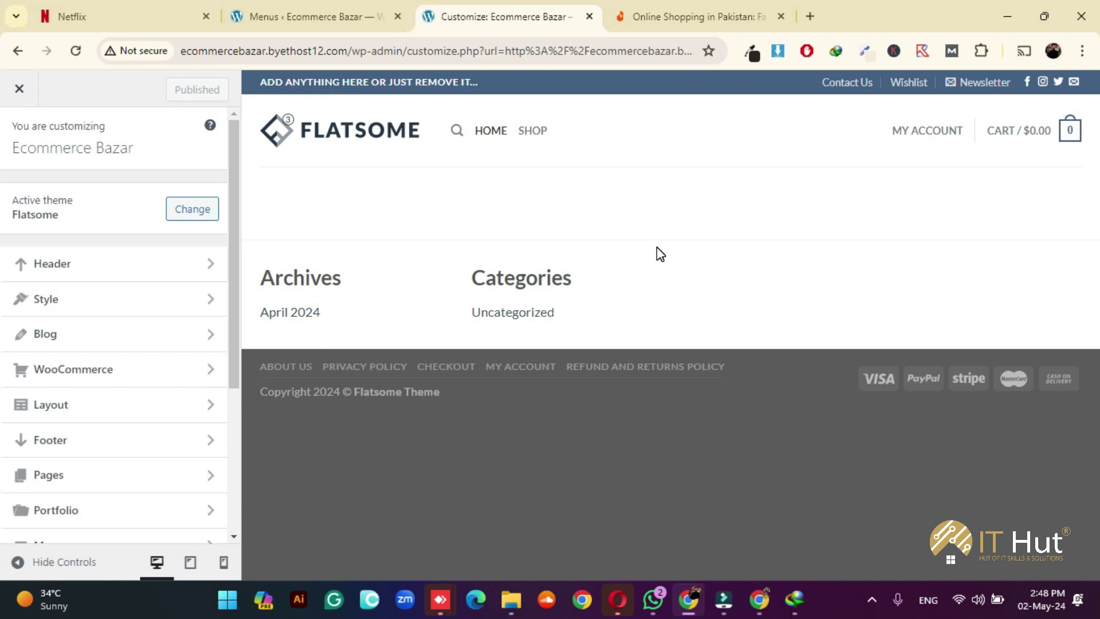
pyautogui.click(156, 272)
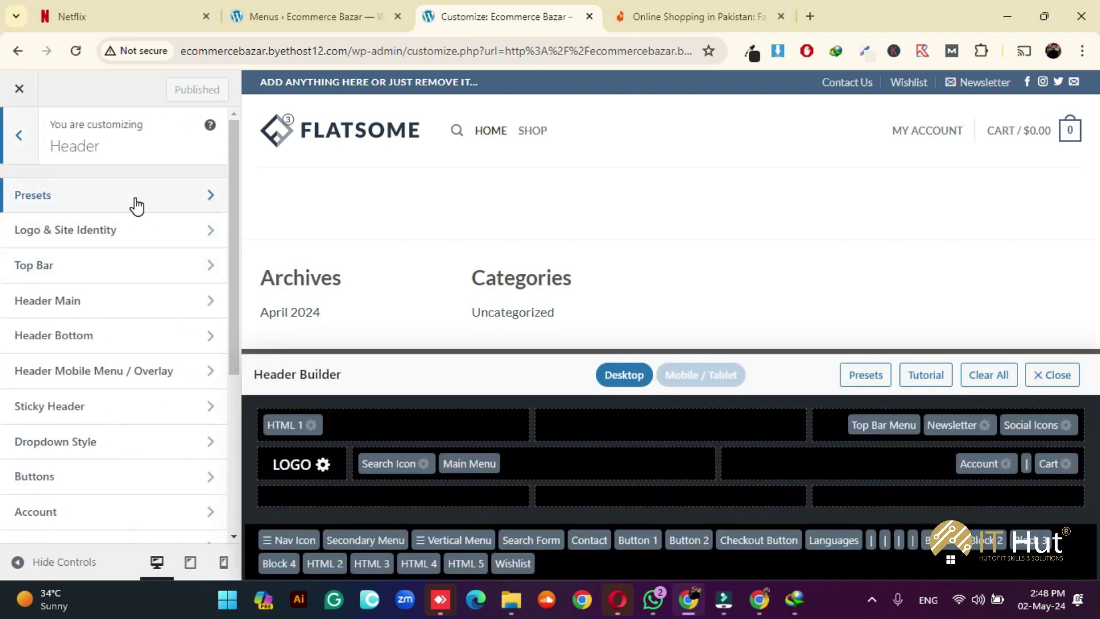
pyautogui.click(873, 602)
pyautogui.click(722, 600)
pyautogui.click(654, 600)
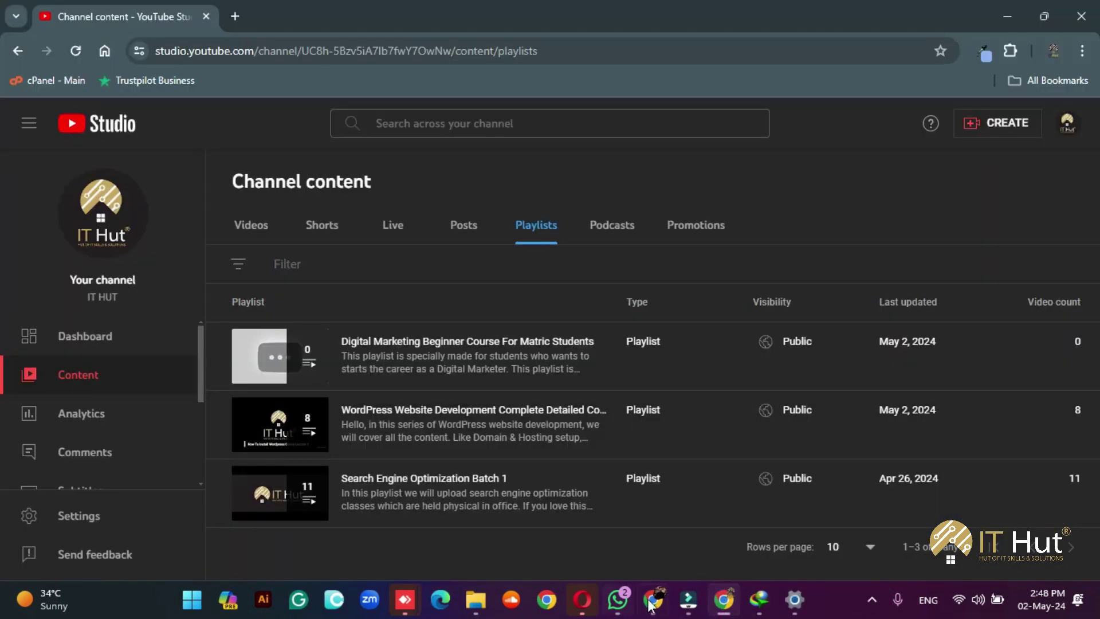
# Open the header presets and try the centered-logo preset and the Header Wide Nav Dark preset
pyautogui.click(135, 198)
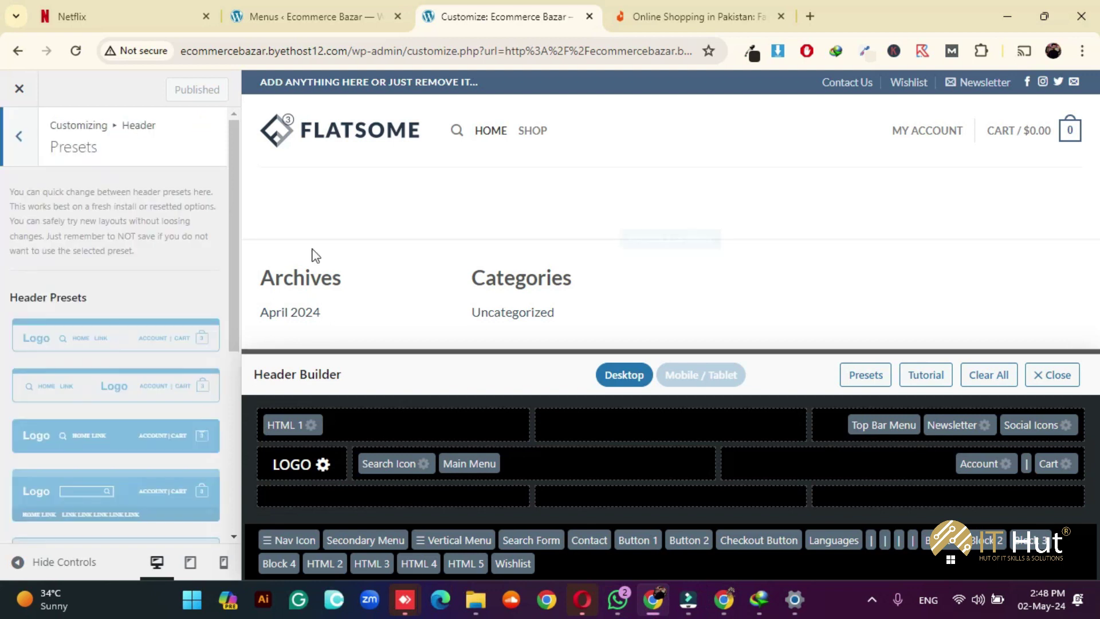
pyautogui.scroll(-3, 118, 336)
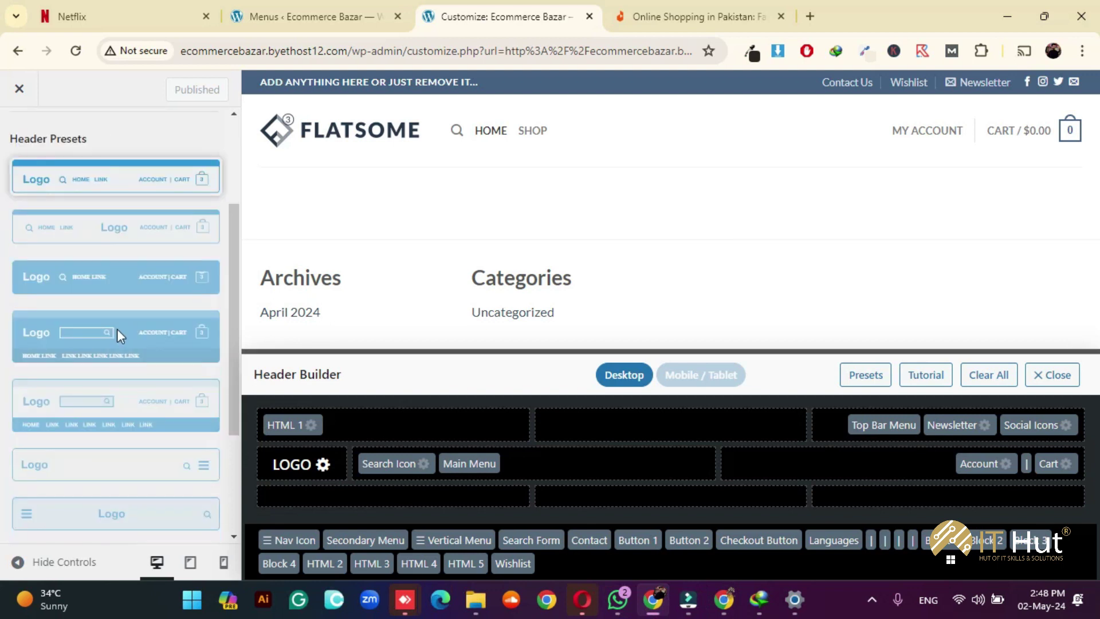
pyautogui.click(115, 220)
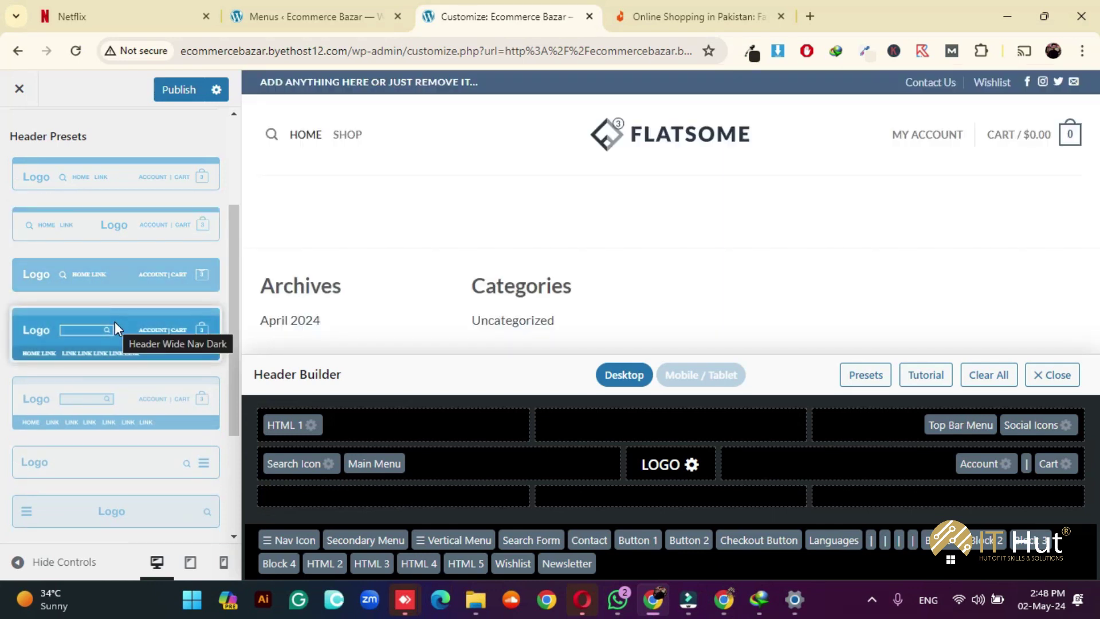
pyautogui.click(115, 323)
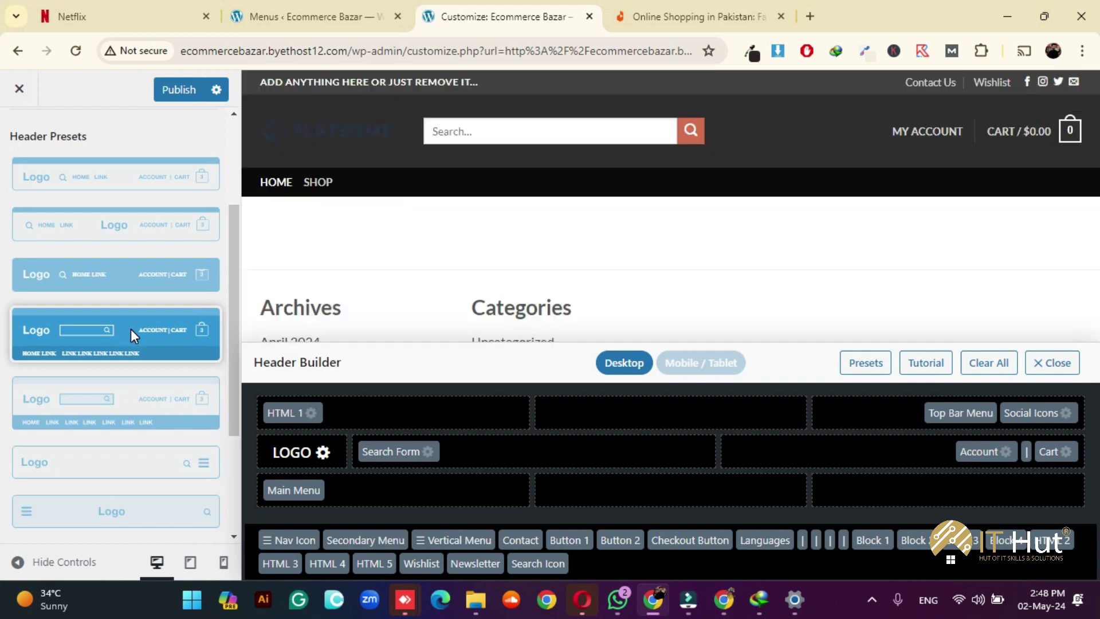
pyautogui.scroll(-3, 130, 328)
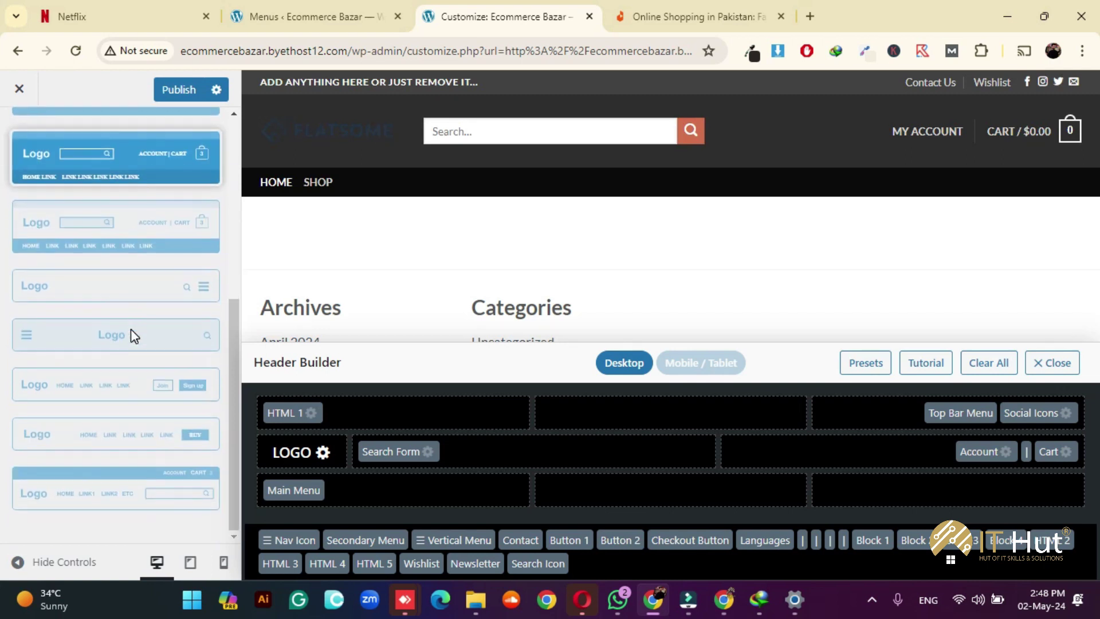
# Apply the first header preset, with the logo ahead of the search icon and menu, and return to the Header settings
pyautogui.scroll(6, 130, 329)
pyautogui.click(89, 343)
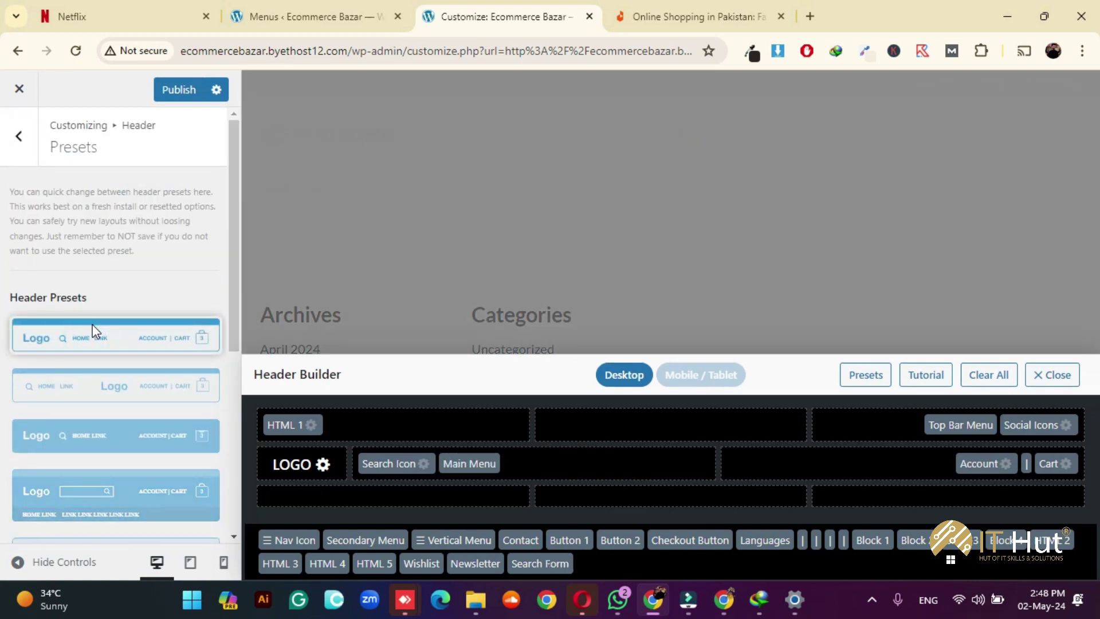
pyautogui.click(19, 143)
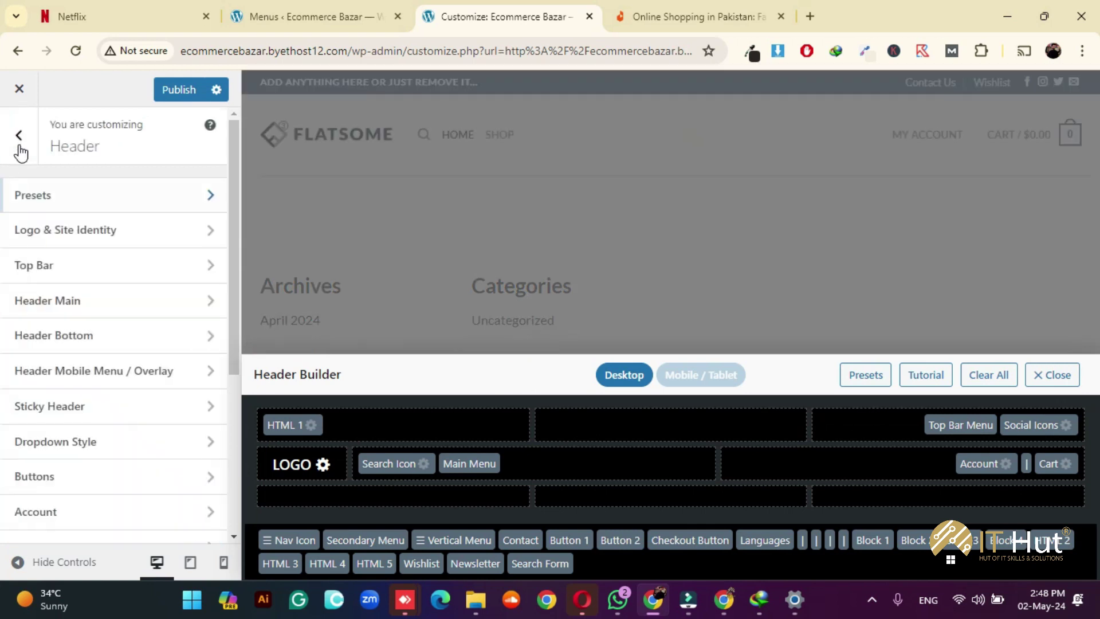
# Open the Logo & Site Identity settings and load the site's front page in a new tab placed beside the customizer
pyautogui.click(112, 233)
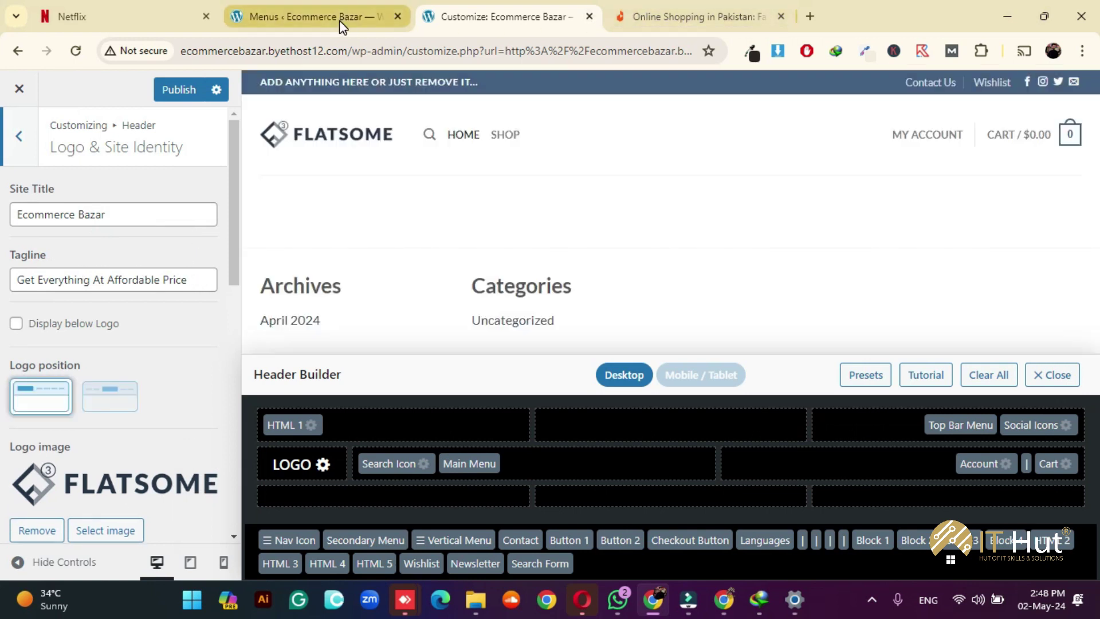
pyautogui.click(339, 18)
pyautogui.rightClick(109, 89)
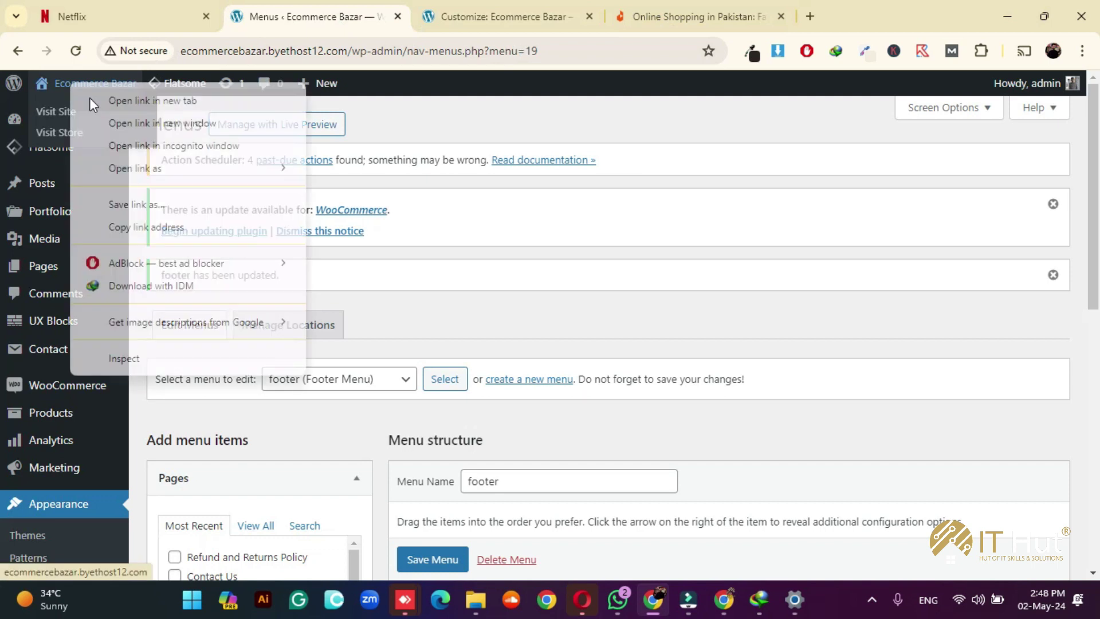
pyautogui.click(95, 101)
pyautogui.moveTo(456, 11); pyautogui.dragTo(603, 14)
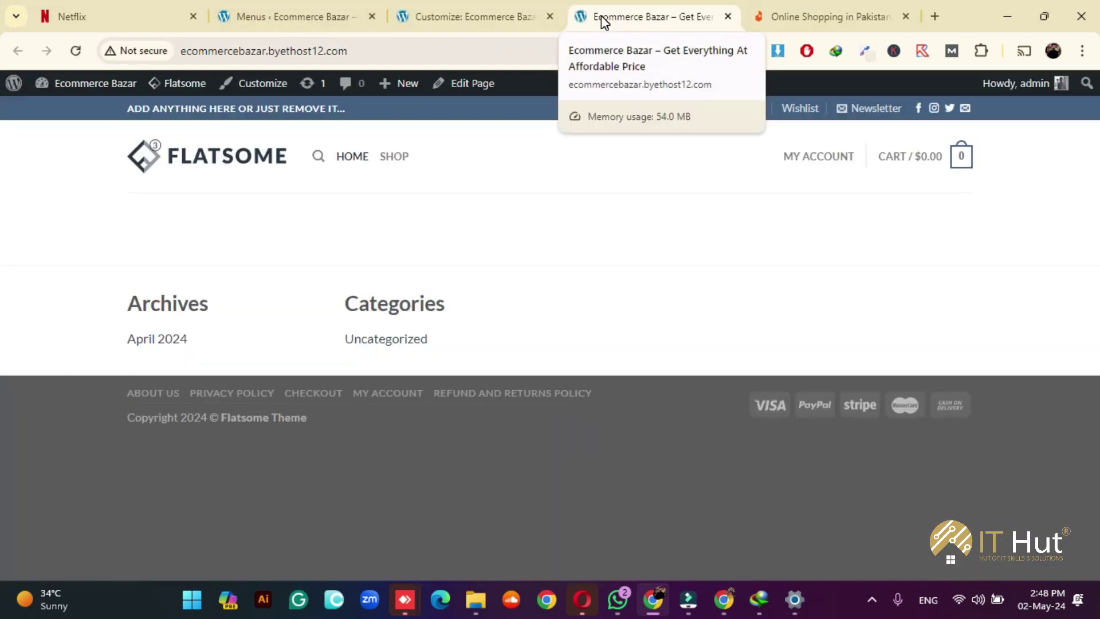
# Clear the site's tagline in Logo & Site Identity and publish the change
pyautogui.click(479, 16)
pyautogui.click(205, 276)
pyautogui.hotkey('ctrl', 'a')
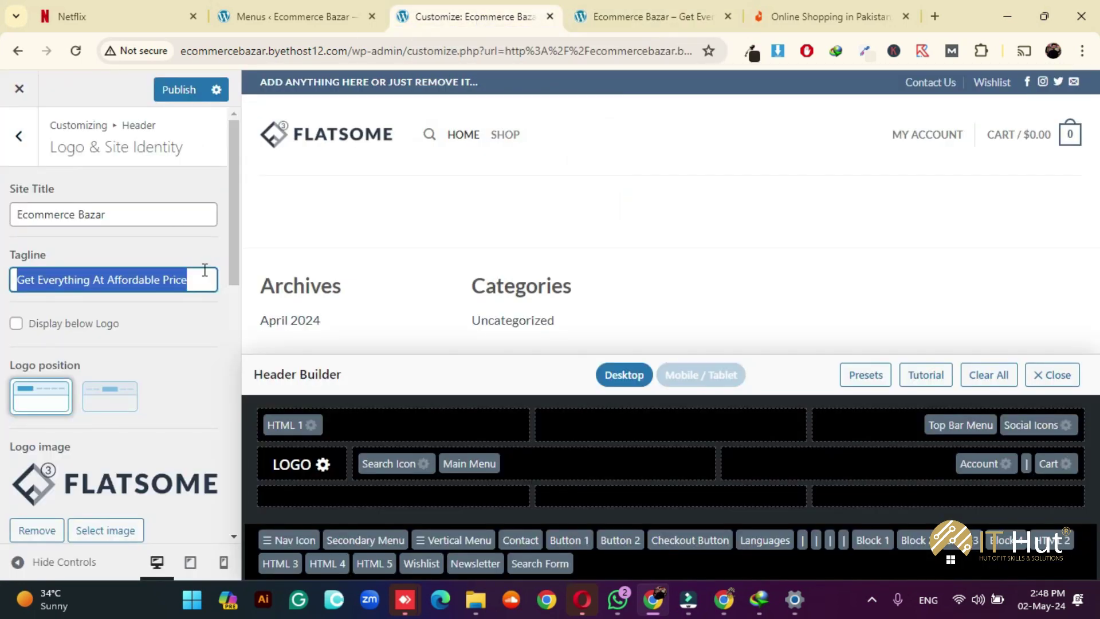
pyautogui.press('BackSpace')
pyautogui.click(193, 98)
# Reload the front page to check the browser tab title without the tagline
pyautogui.click(626, 12)
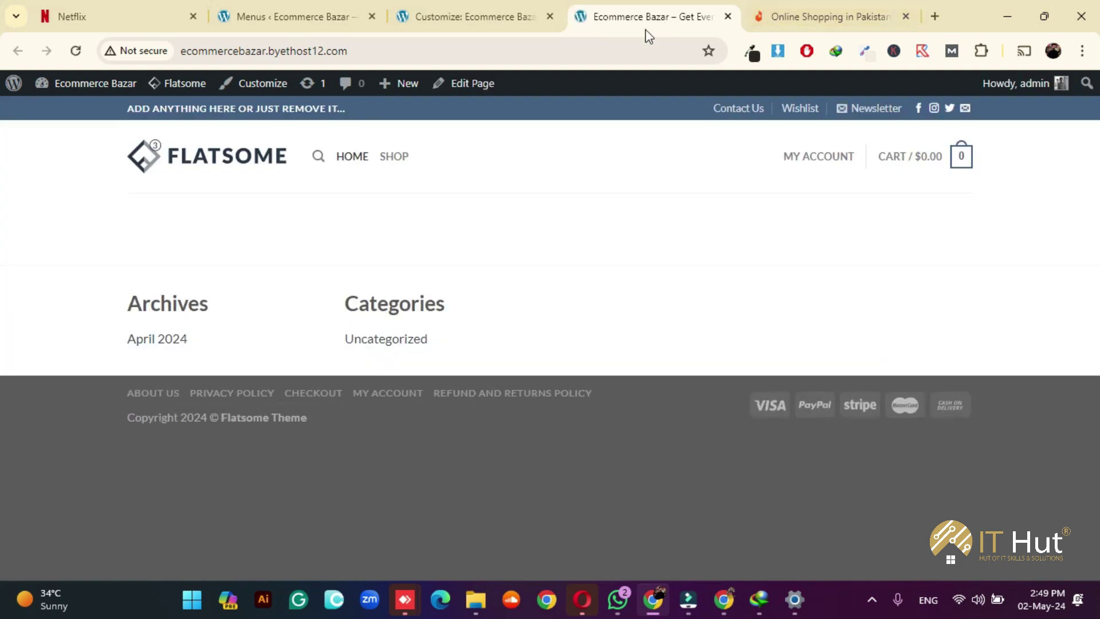
pyautogui.click(523, 11)
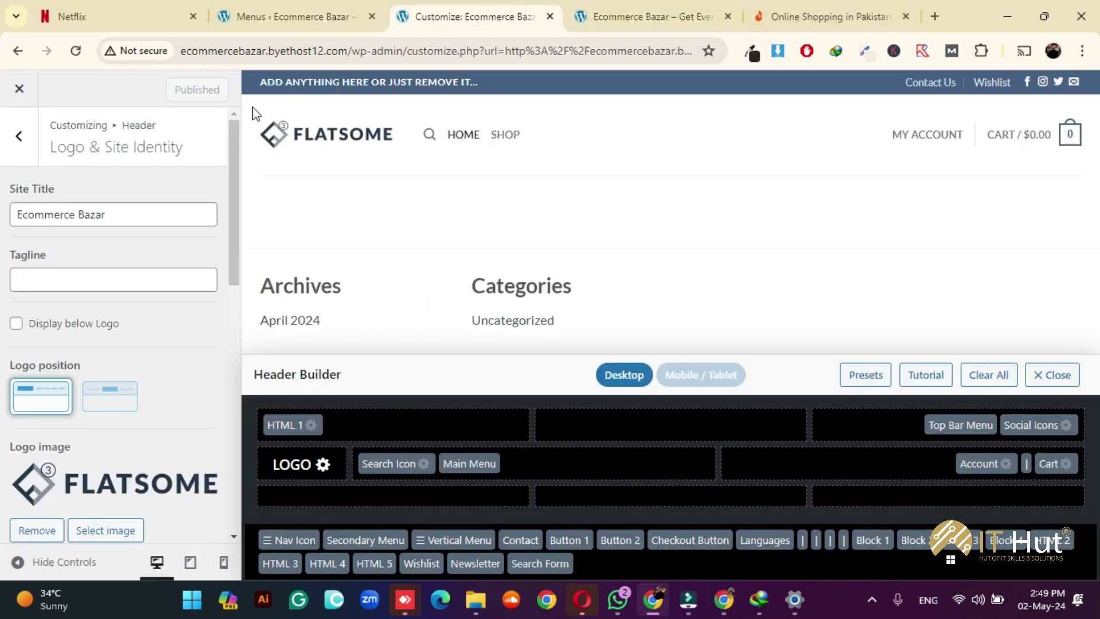
pyautogui.click(613, 6)
pyautogui.click(75, 50)
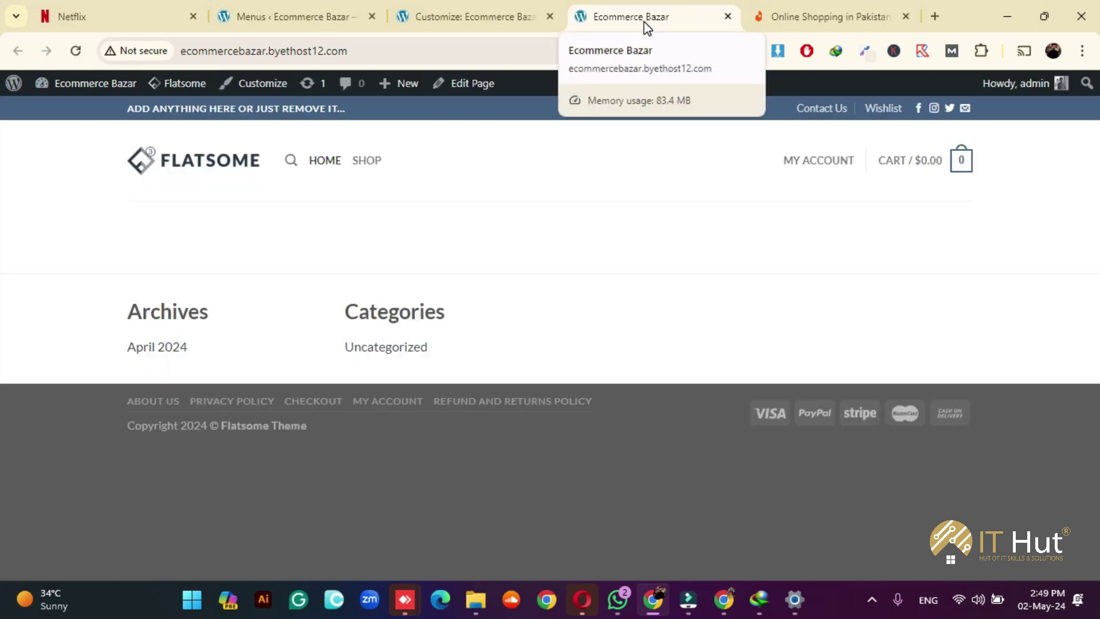
# Set the logo position to the centered layout in the Logo & Site Identity settings
pyautogui.click(474, 8)
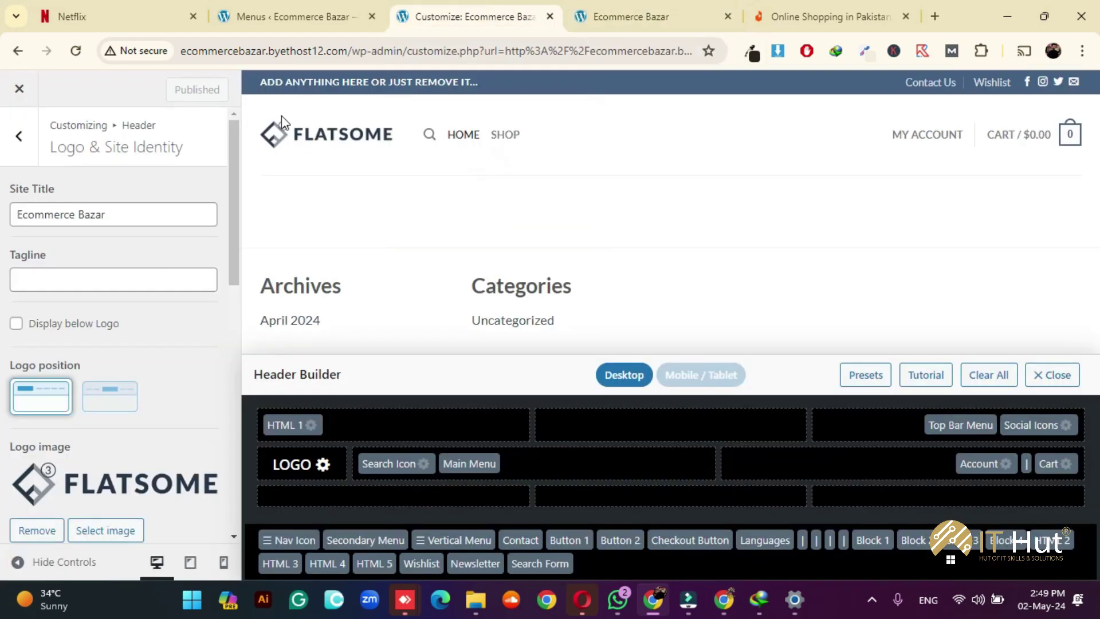
pyautogui.scroll(-3, 158, 325)
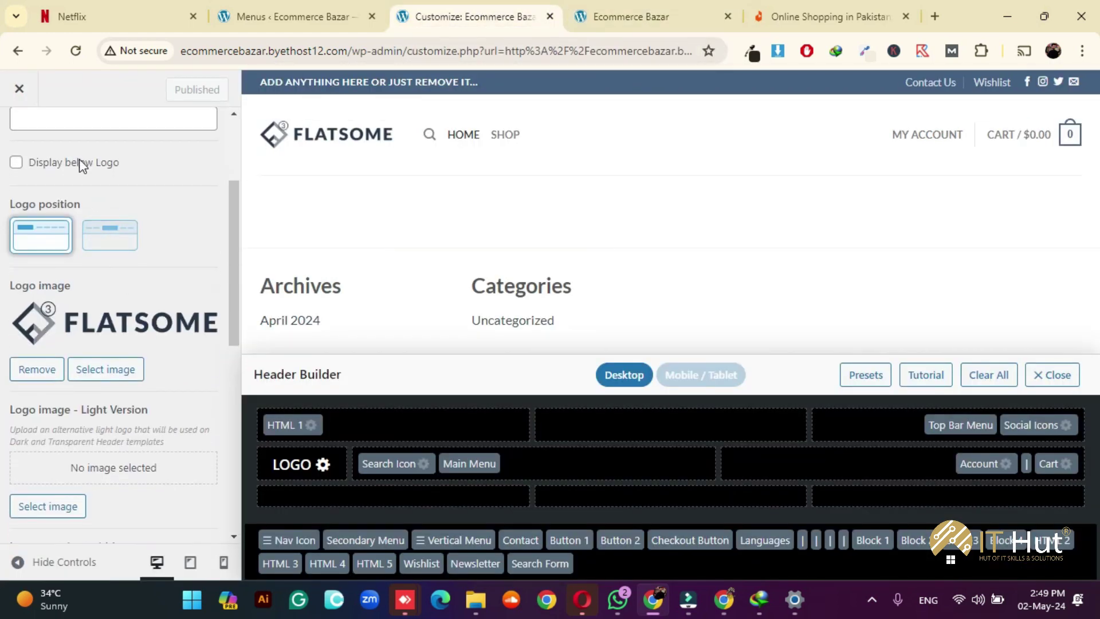
pyautogui.click(111, 242)
pyautogui.click(47, 233)
pyautogui.click(110, 235)
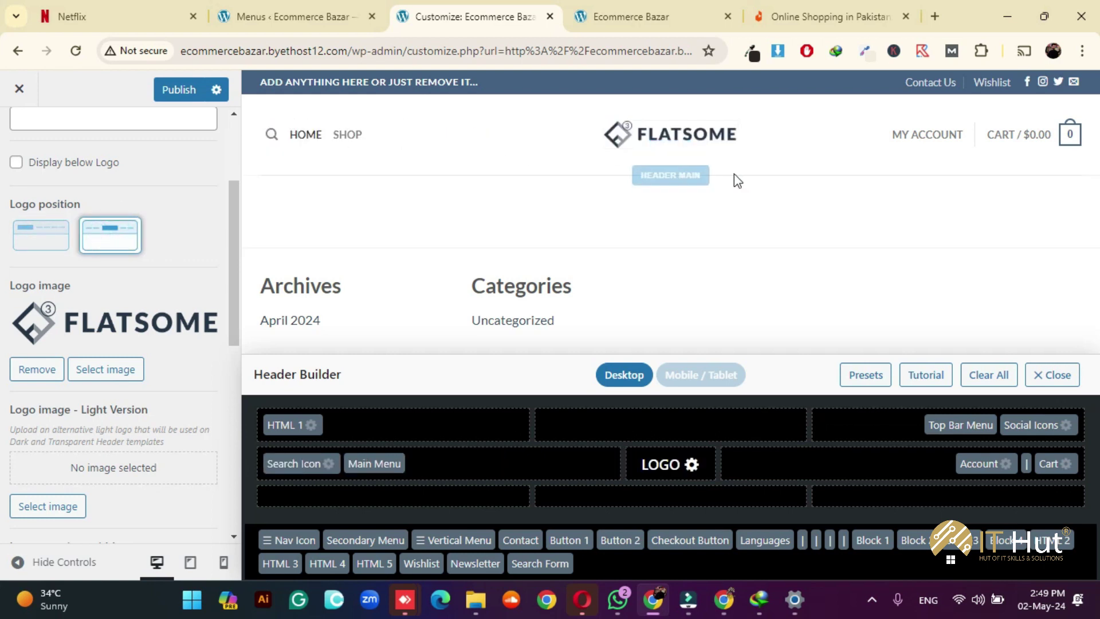
# Compare the logo placement on the Daraz home page with the store's front page, and return to the customizer
pyautogui.click(795, 21)
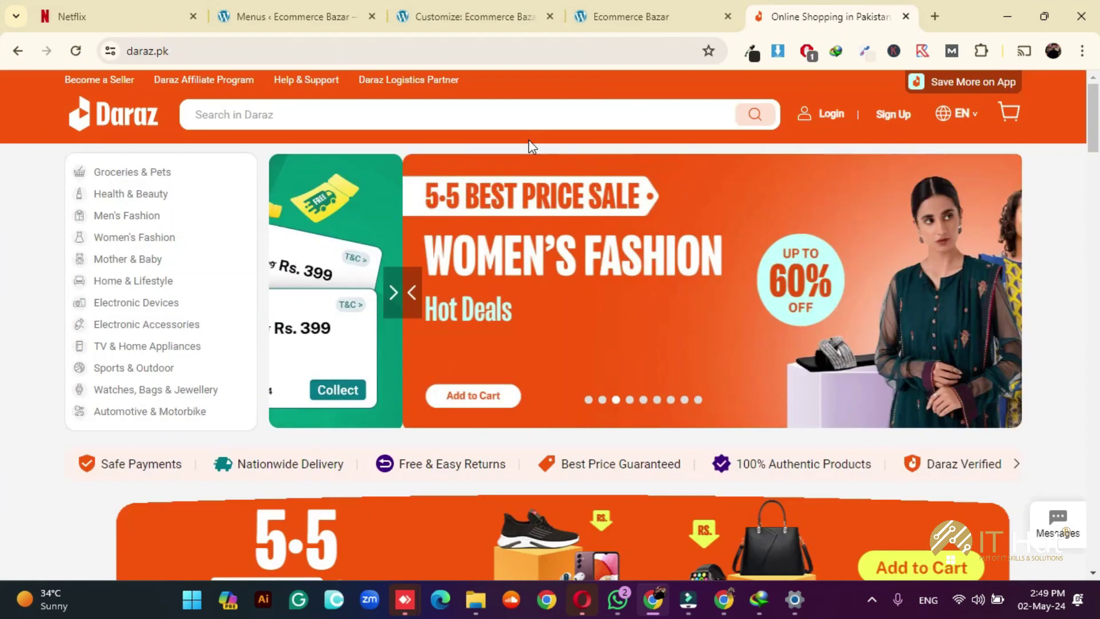
pyautogui.click(679, 14)
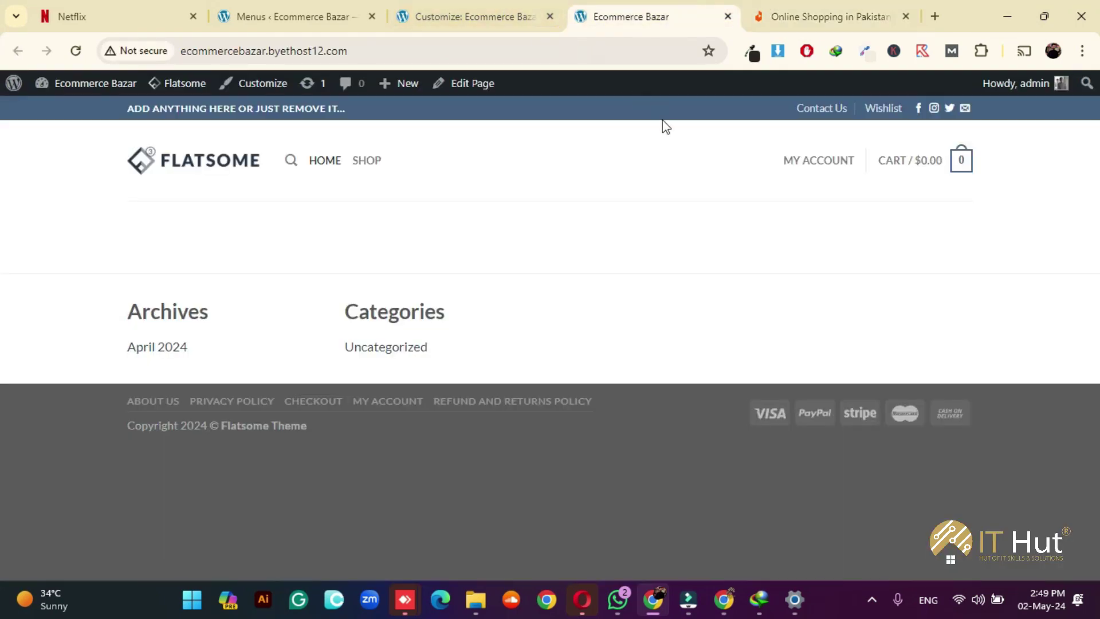
pyautogui.click(452, 14)
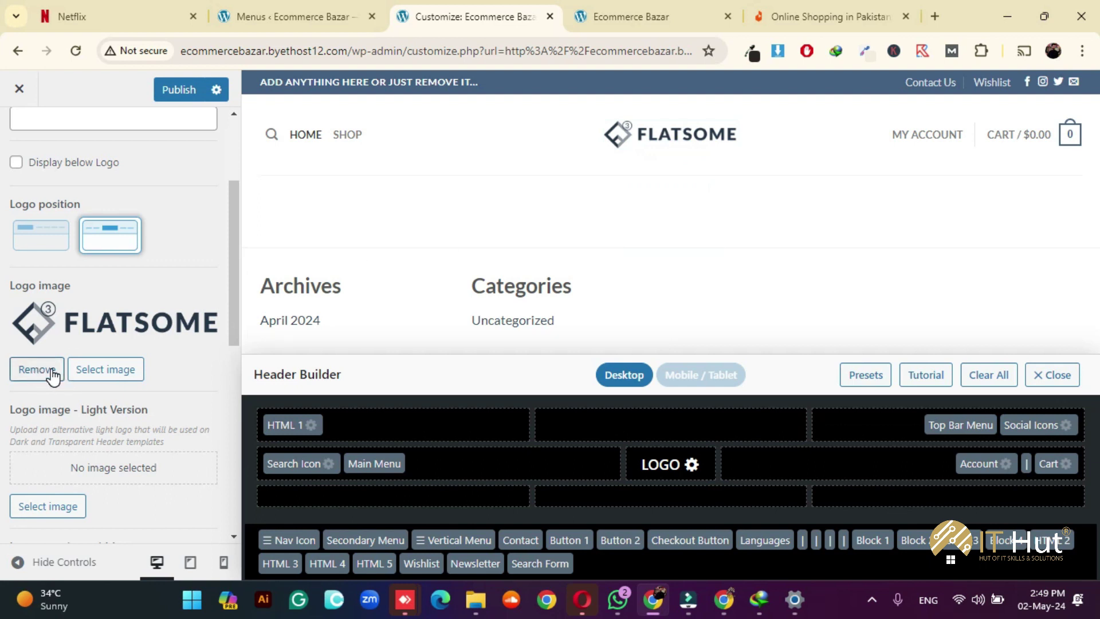
# Upload royal-vapours-800x800.png from the Desktop and use it as the header logo image
pyautogui.click(115, 370)
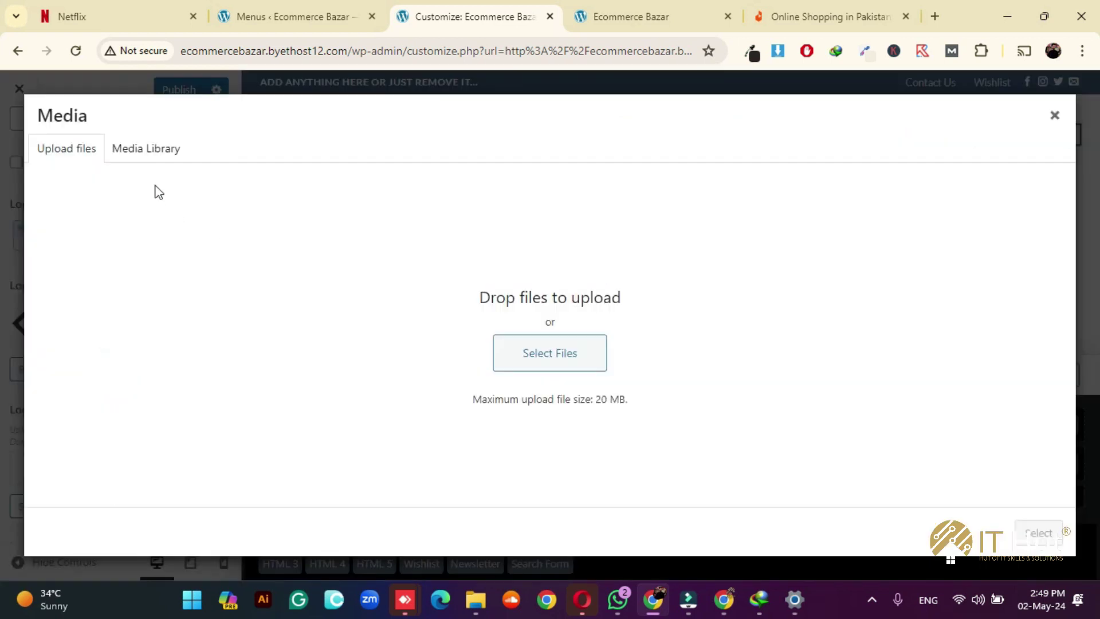
pyautogui.click(595, 367)
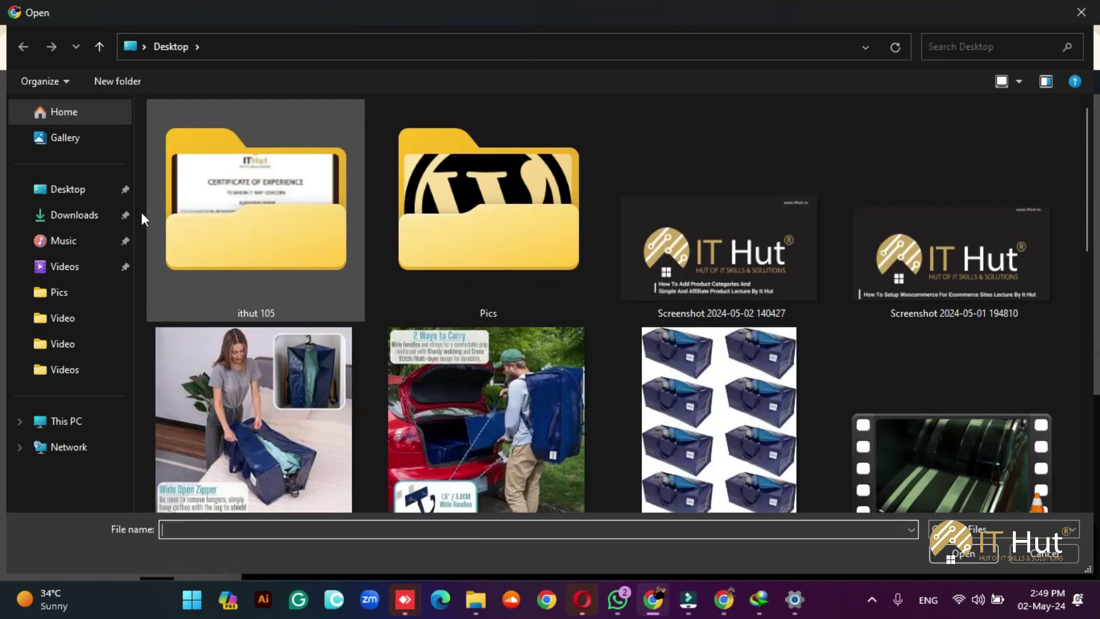
pyautogui.scroll(-1, 385, 277)
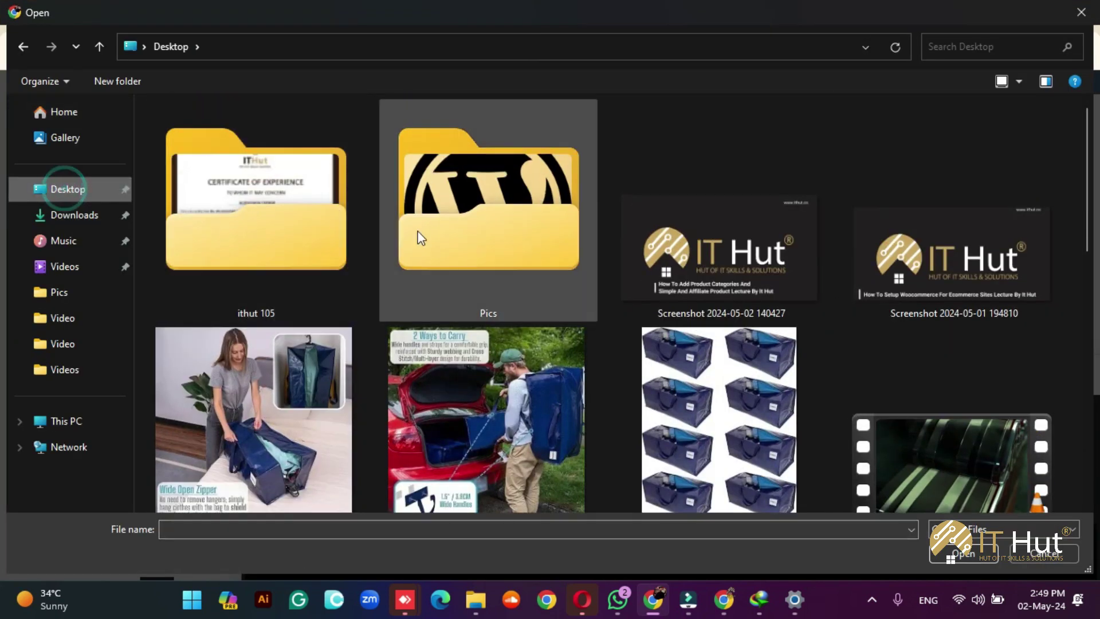
pyautogui.scroll(-5, 523, 280)
pyautogui.scroll(4, 526, 282)
pyautogui.click(960, 259)
pyautogui.doubleClick(959, 254)
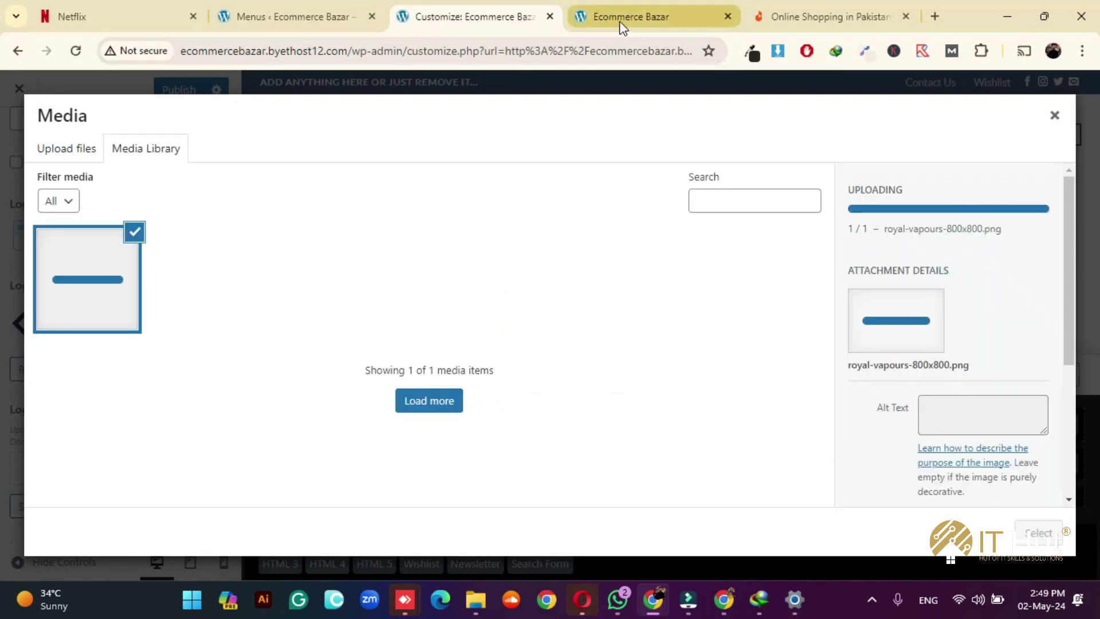
pyautogui.moveTo(625, 23)
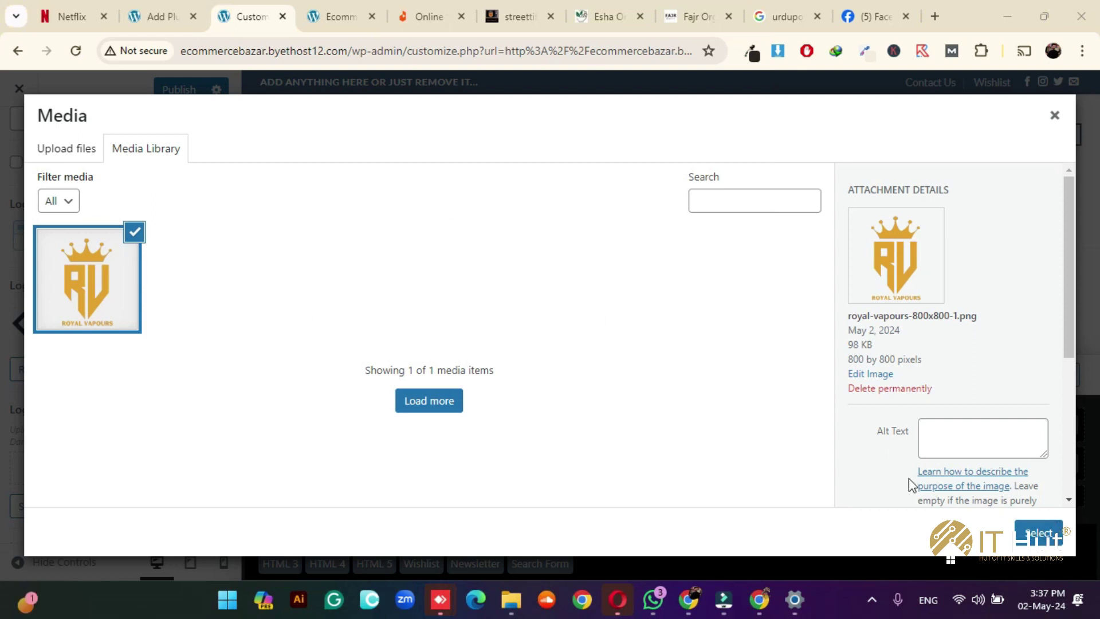
pyautogui.click(1038, 533)
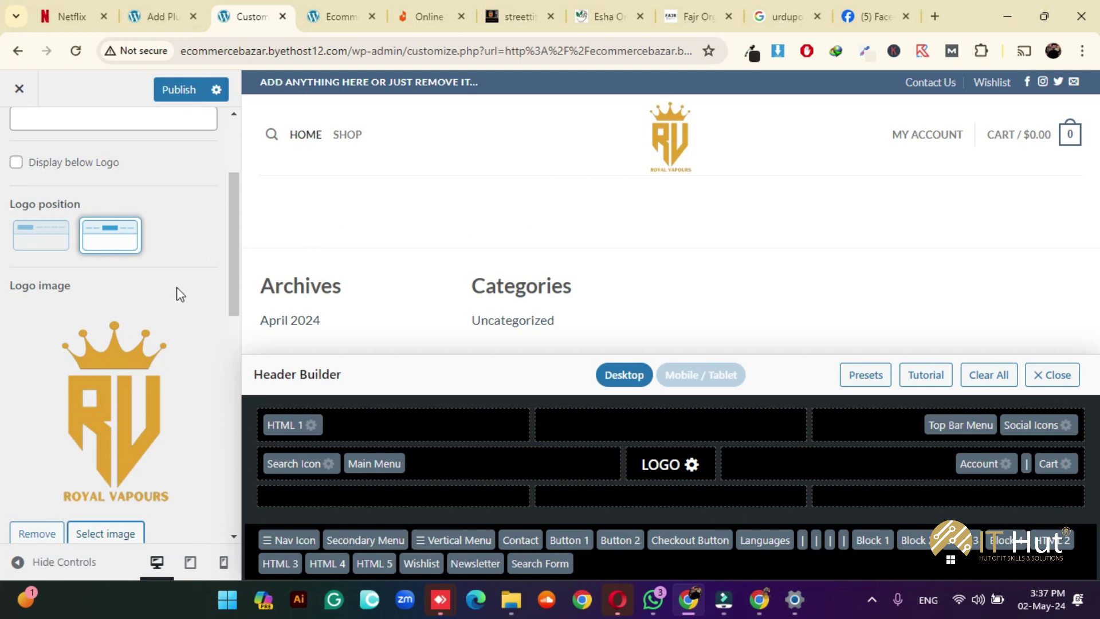
# Set the logo container width to 182
pyautogui.scroll(-8, 181, 295)
pyautogui.scroll(3, 158, 310)
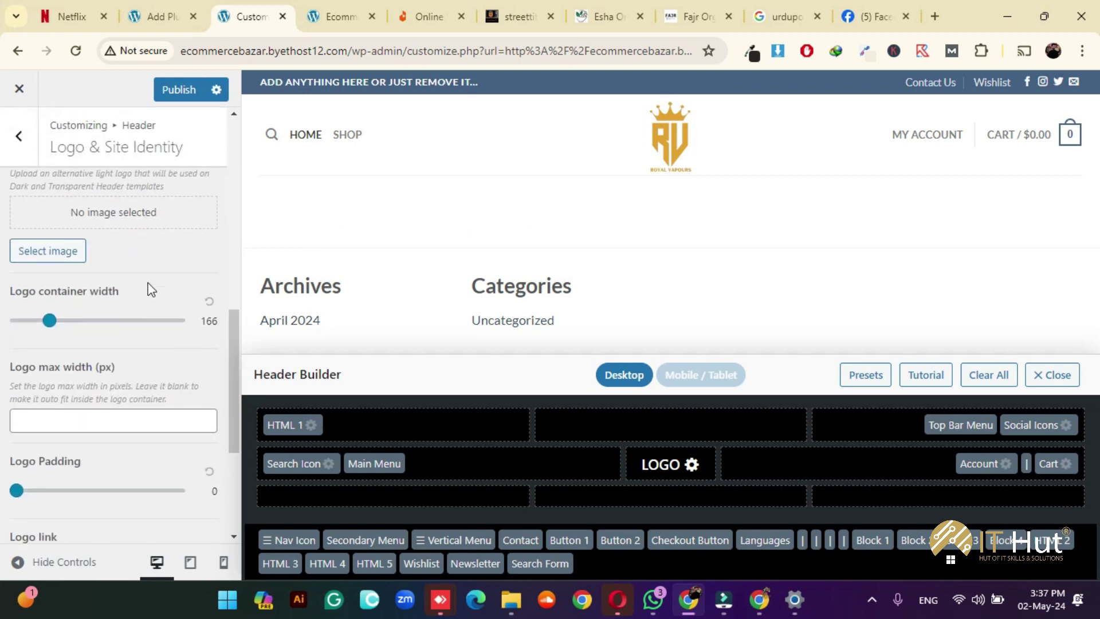
pyautogui.moveTo(42, 415); pyautogui.dragTo(54, 419)
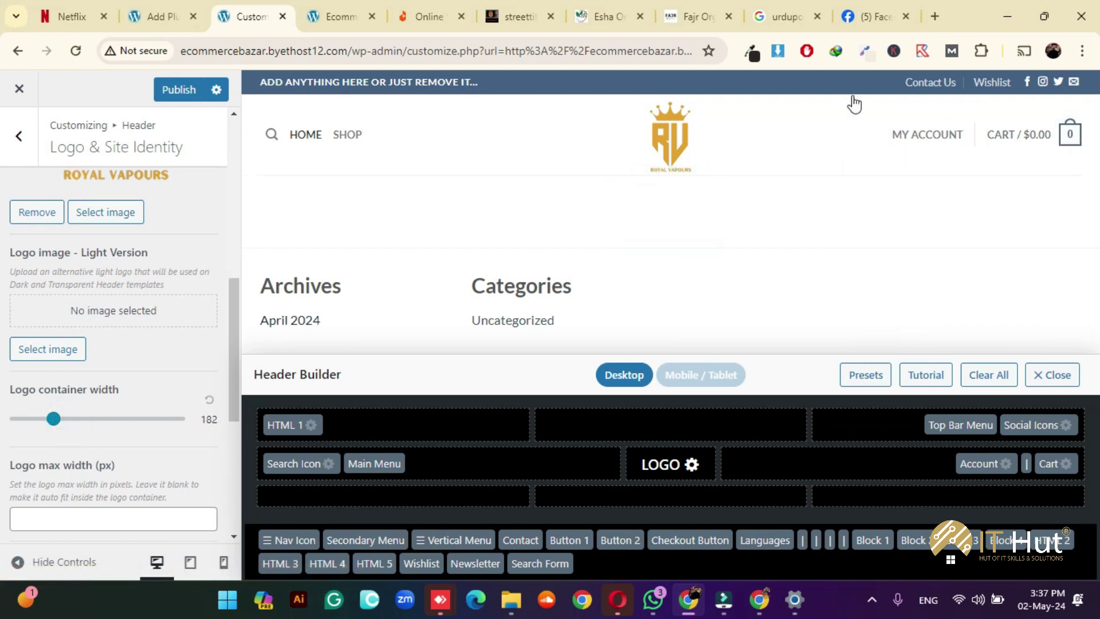
# Try a larger logo padding and return it to 0
pyautogui.scroll(-4, 98, 491)
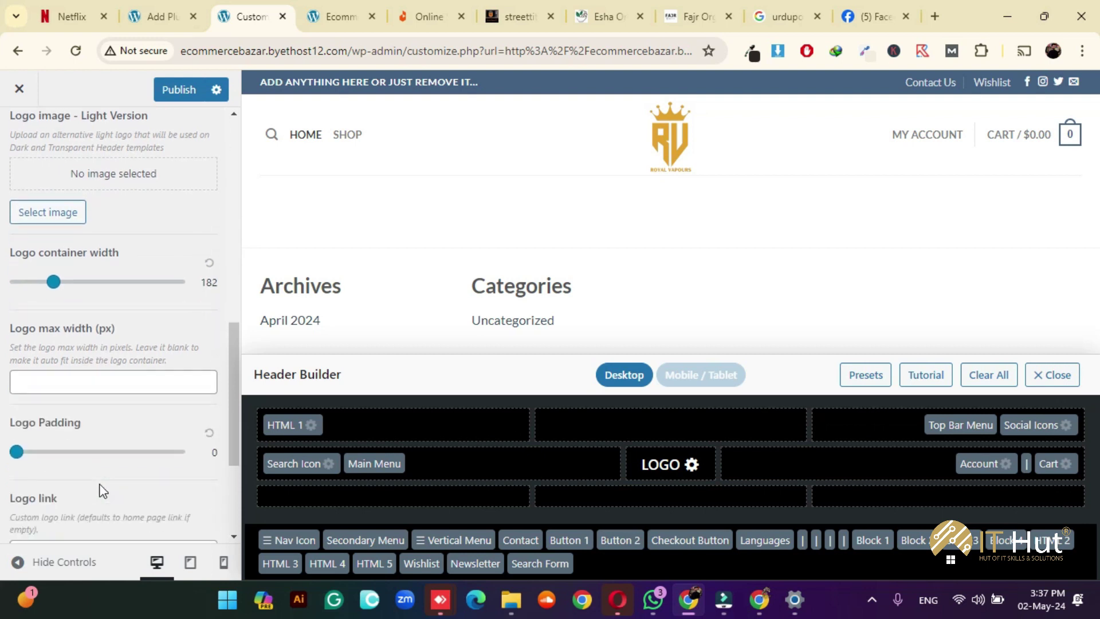
pyautogui.moveTo(17, 355); pyautogui.dragTo(54, 358)
pyautogui.moveTo(17, 354); pyautogui.dragTo(9, 355)
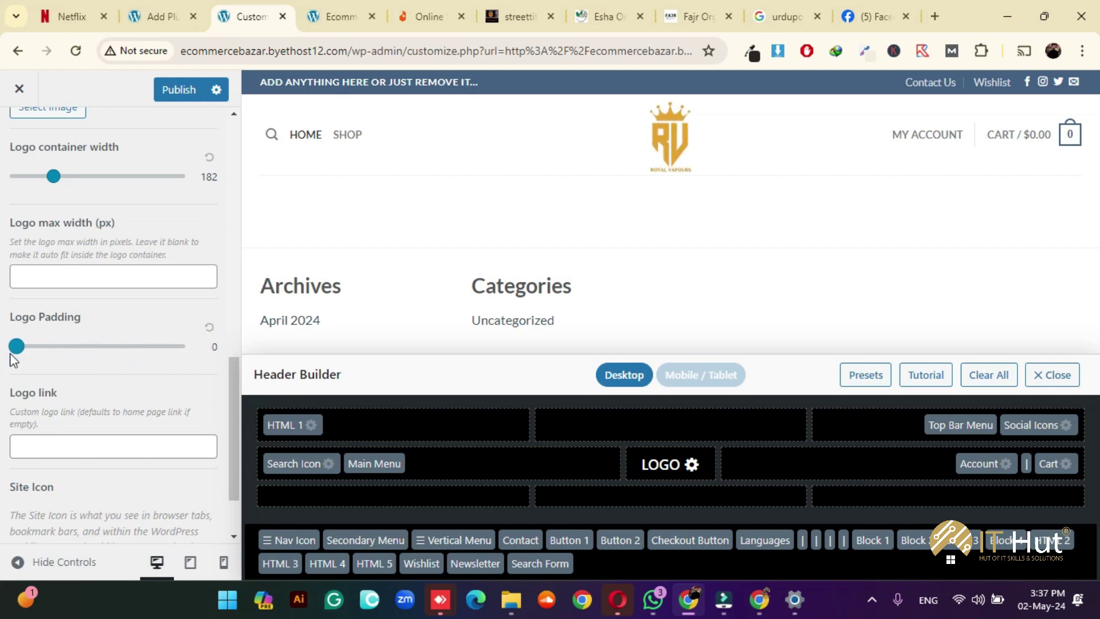
# Set the Royal Vapours logo from the media library as the site icon, cropping it with the default square
pyautogui.scroll(-2, 95, 377)
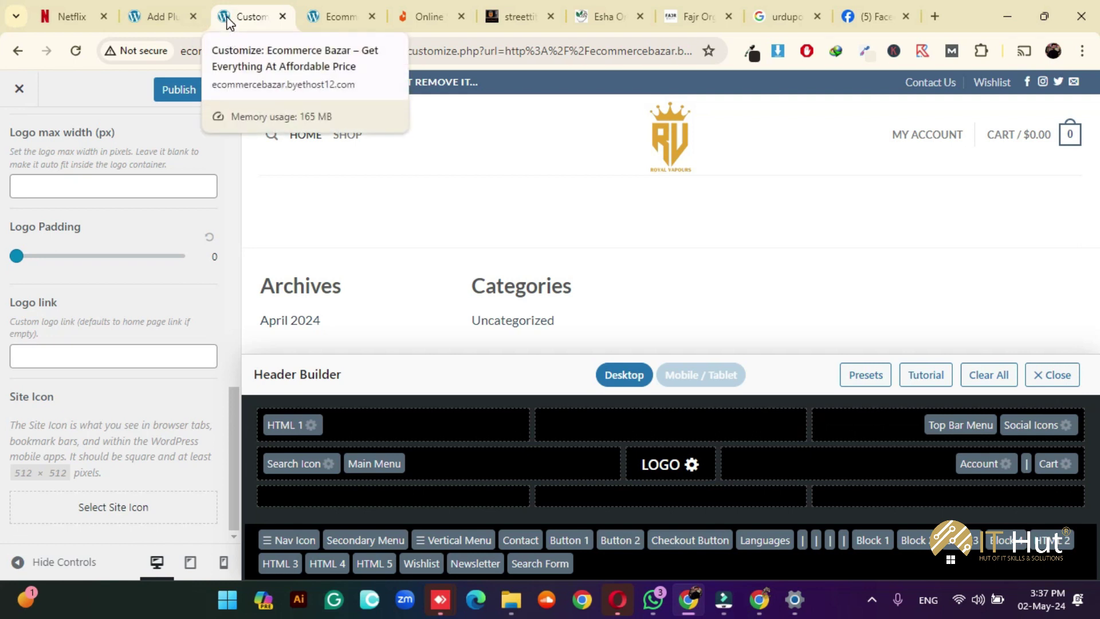
pyautogui.click(162, 507)
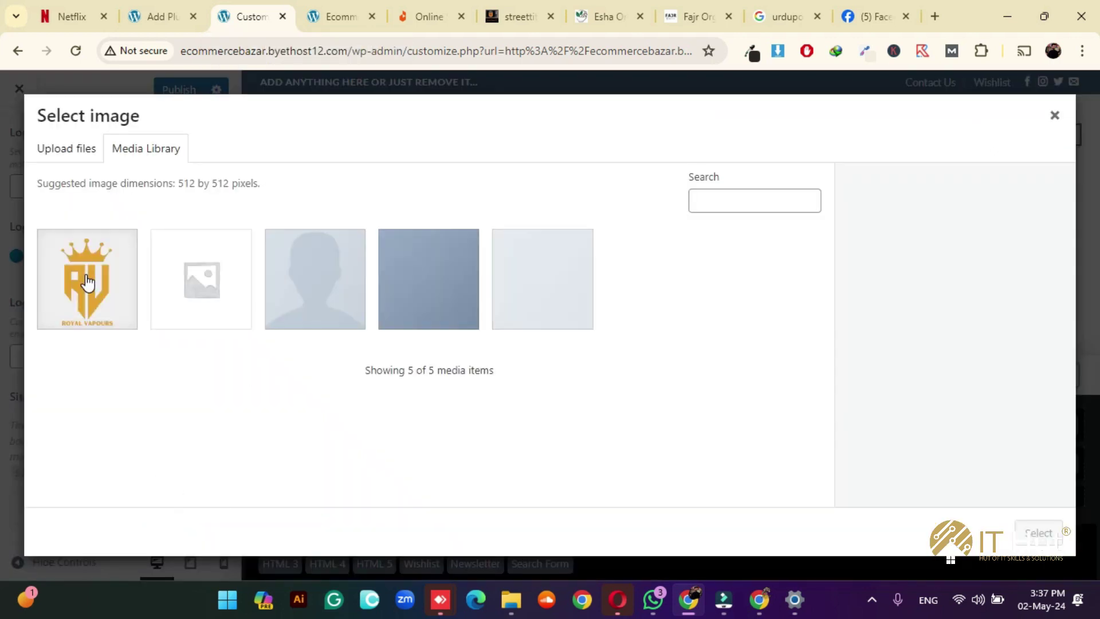
pyautogui.click(90, 278)
pyautogui.click(1039, 536)
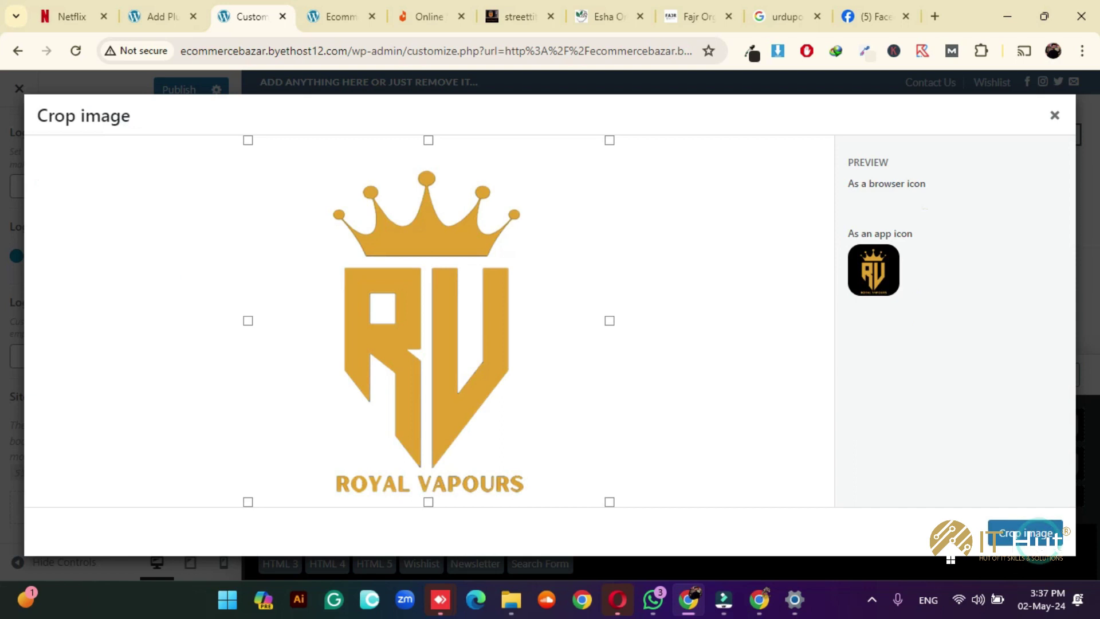
pyautogui.click(1009, 533)
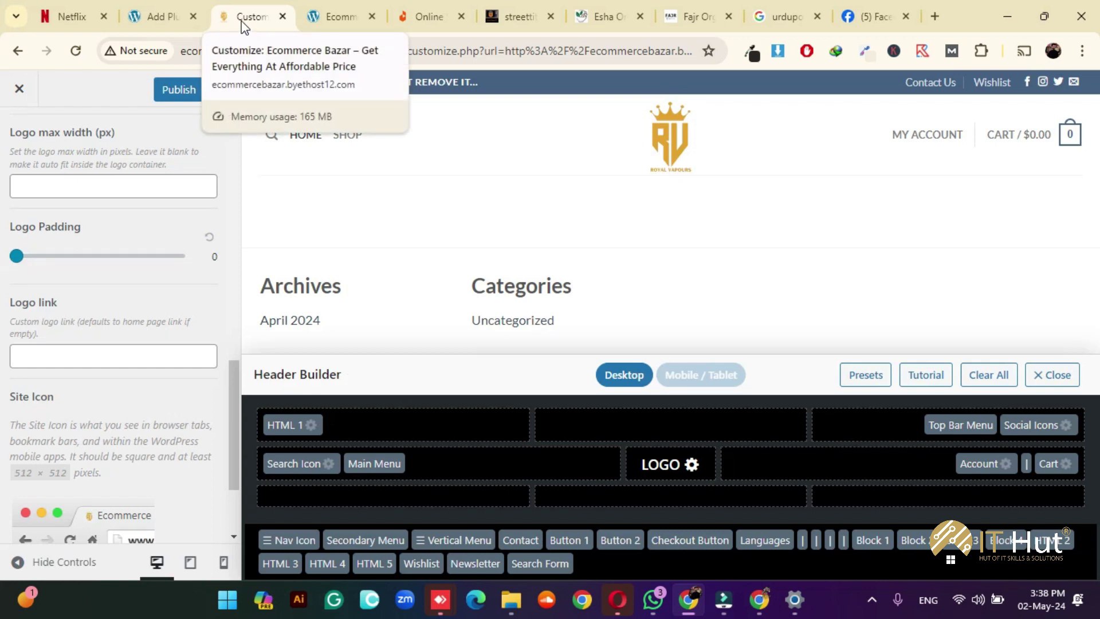
# Close the browser tabs between and after the ones for Daraz and the store, and return to the customizer
pyautogui.click(551, 16)
pyautogui.click(551, 16)
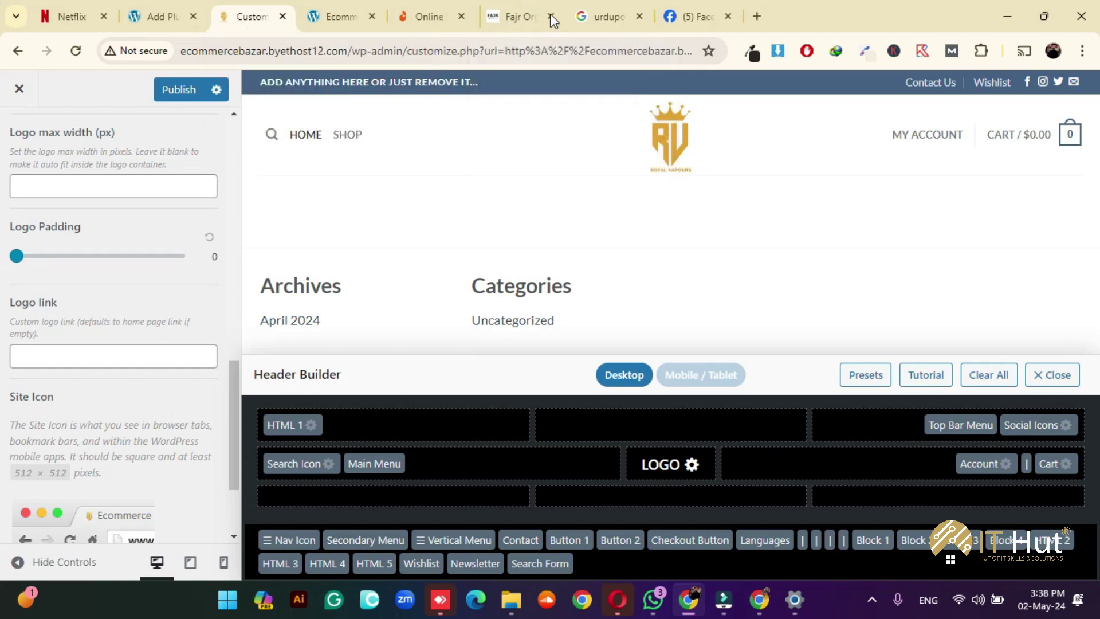
pyautogui.click(551, 16)
pyautogui.click(551, 16)
pyautogui.click(551, 17)
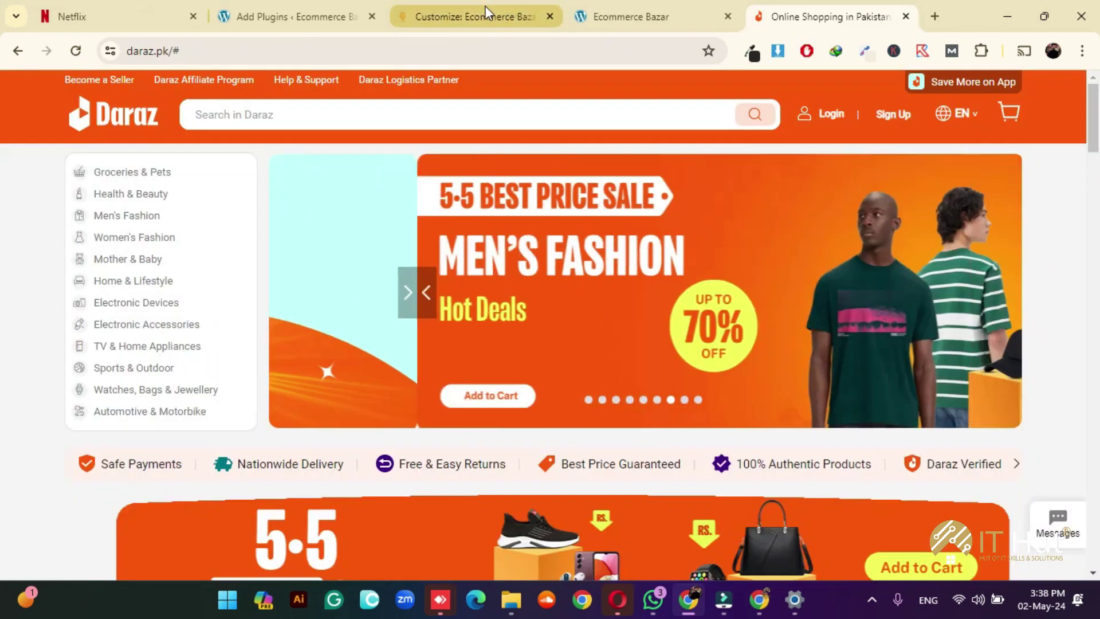
pyautogui.click(500, 8)
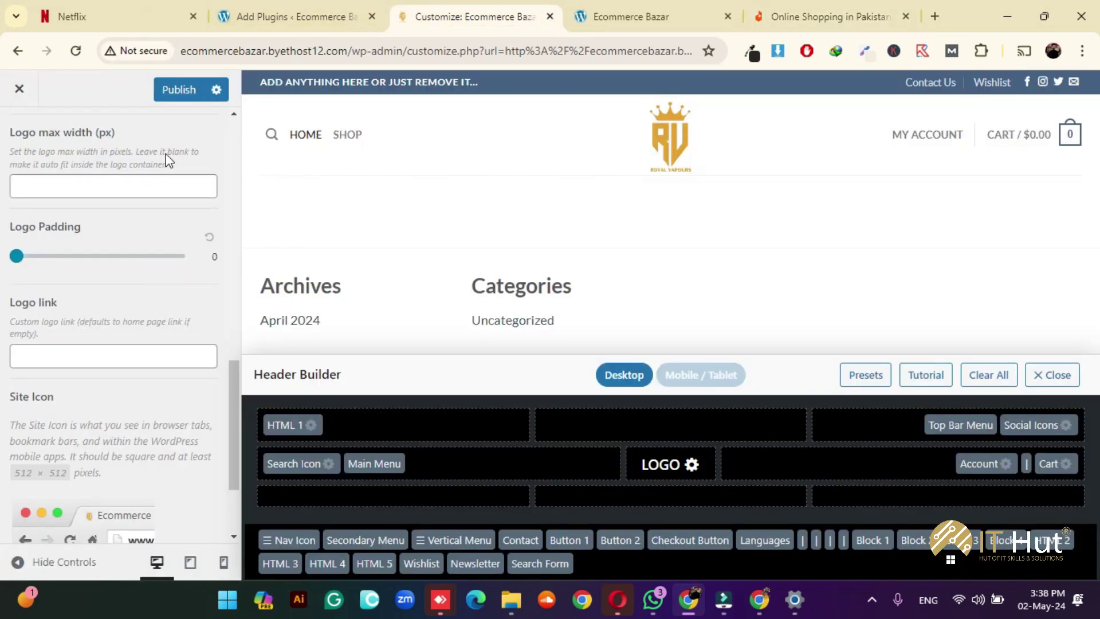
# Publish the logo and site icon changes and go back to the Header settings
pyautogui.click(188, 92)
pyautogui.scroll(10, 142, 258)
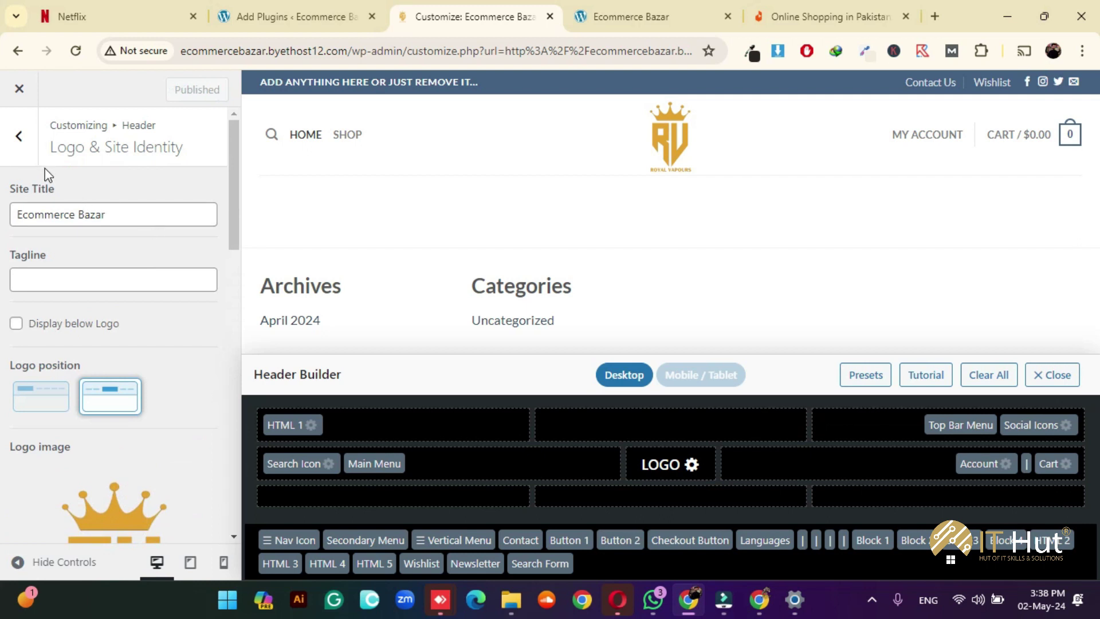
pyautogui.click(19, 138)
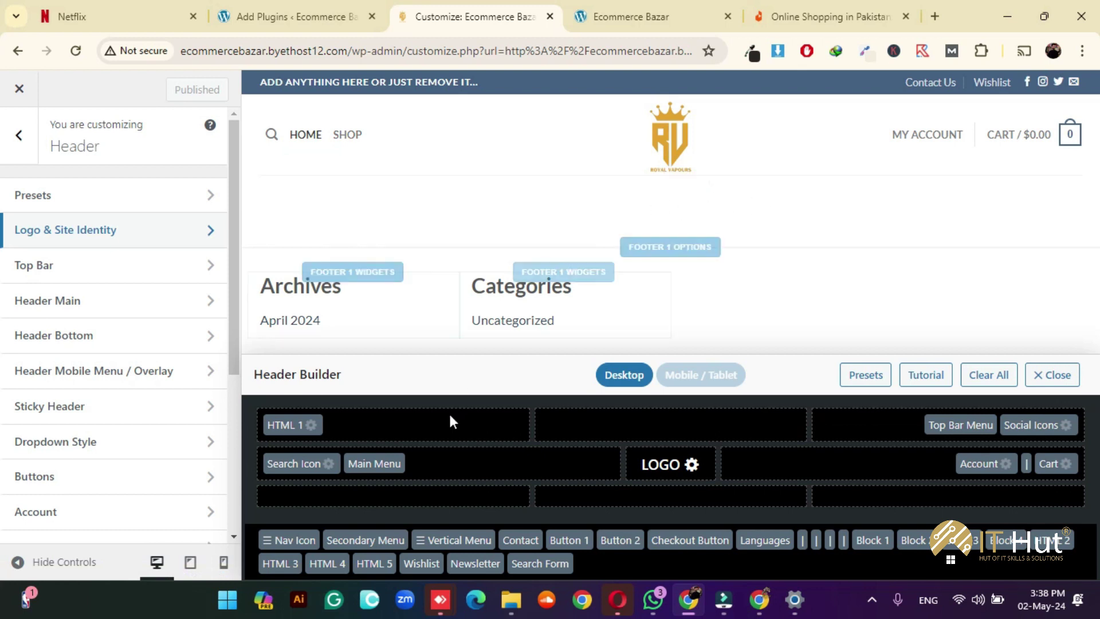
# Move the Main Menu to the centre of the bottom header row and replace the main row's Search Icon with the Search Form
pyautogui.moveTo(374, 464); pyautogui.dragTo(677, 502)
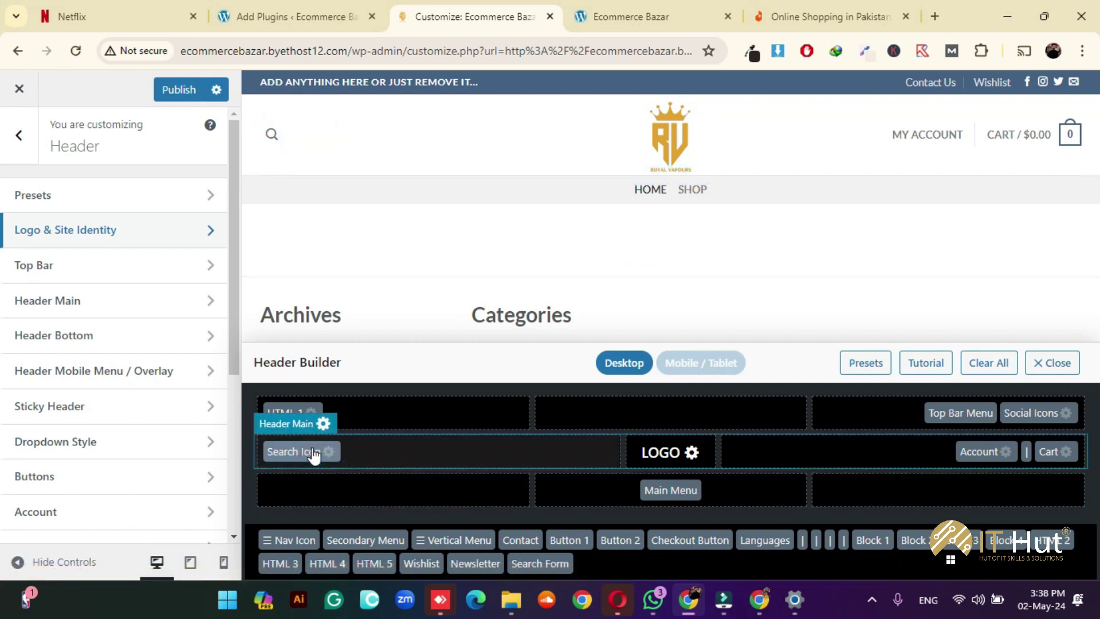
pyautogui.click(830, 16)
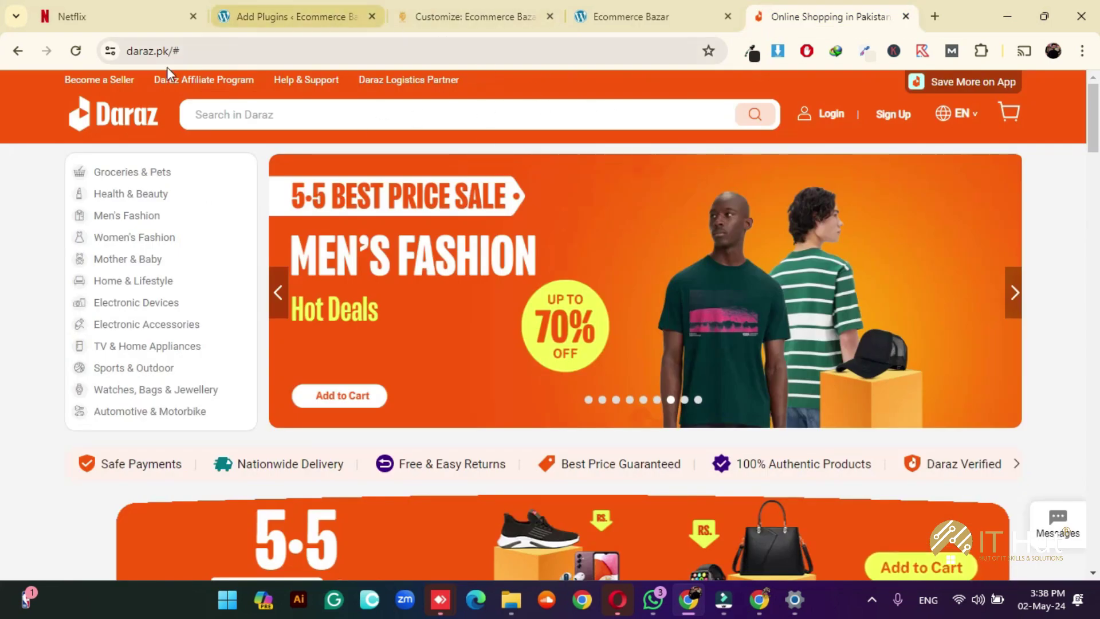
pyautogui.click(484, 12)
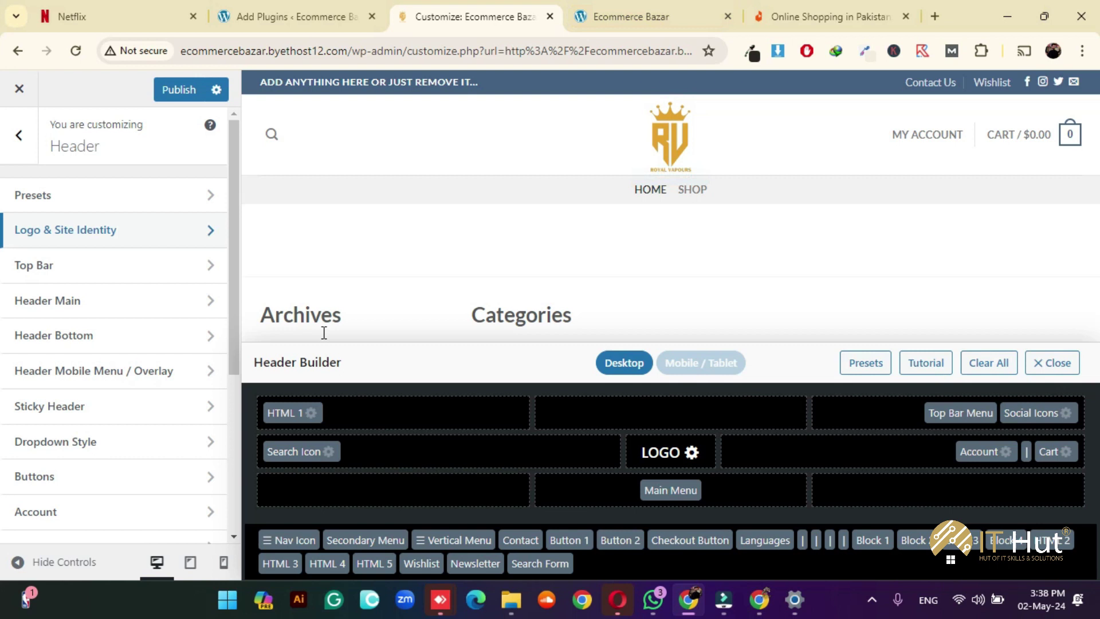
pyautogui.moveTo(310, 450); pyautogui.dragTo(616, 550)
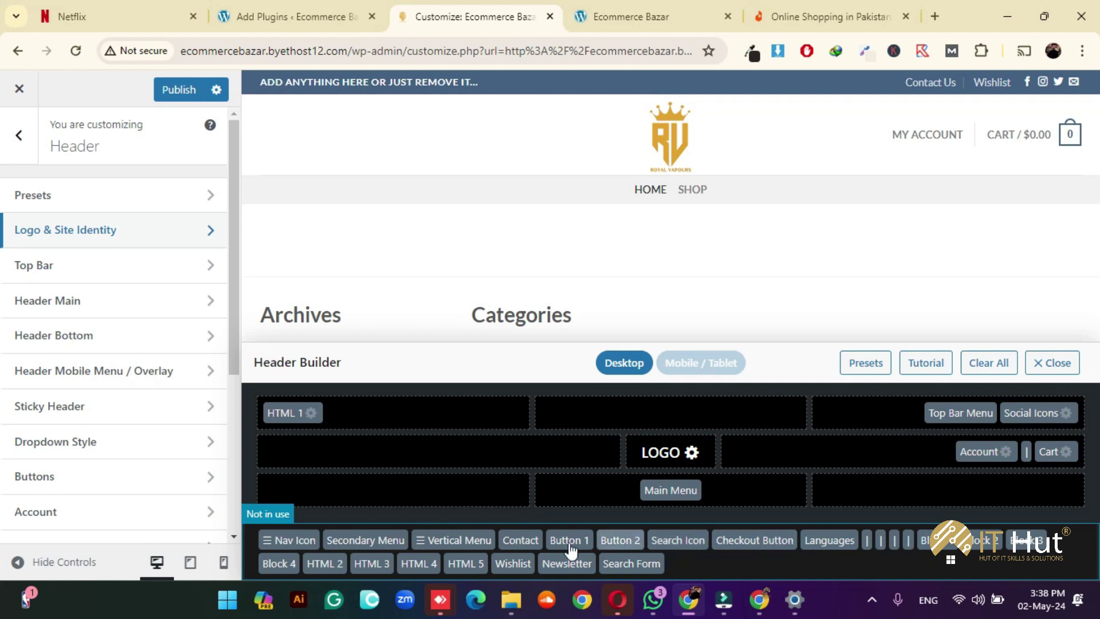
pyautogui.moveTo(609, 568); pyautogui.dragTo(382, 457)
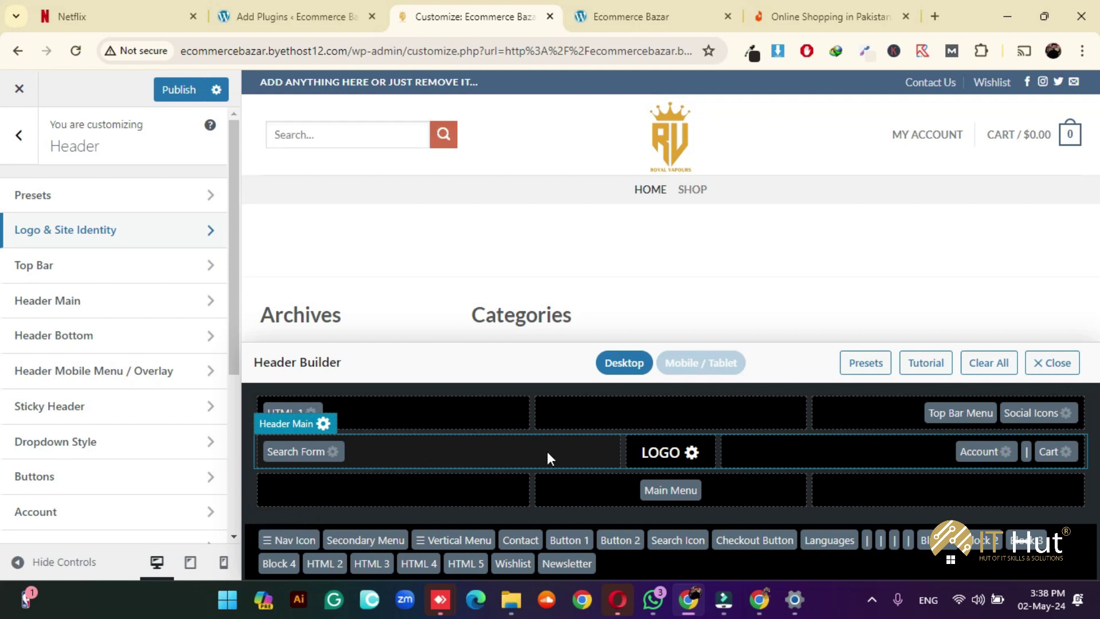
# Preview the rearranged header at full width without the customizer controls and publish the layout
pyautogui.click(21, 563)
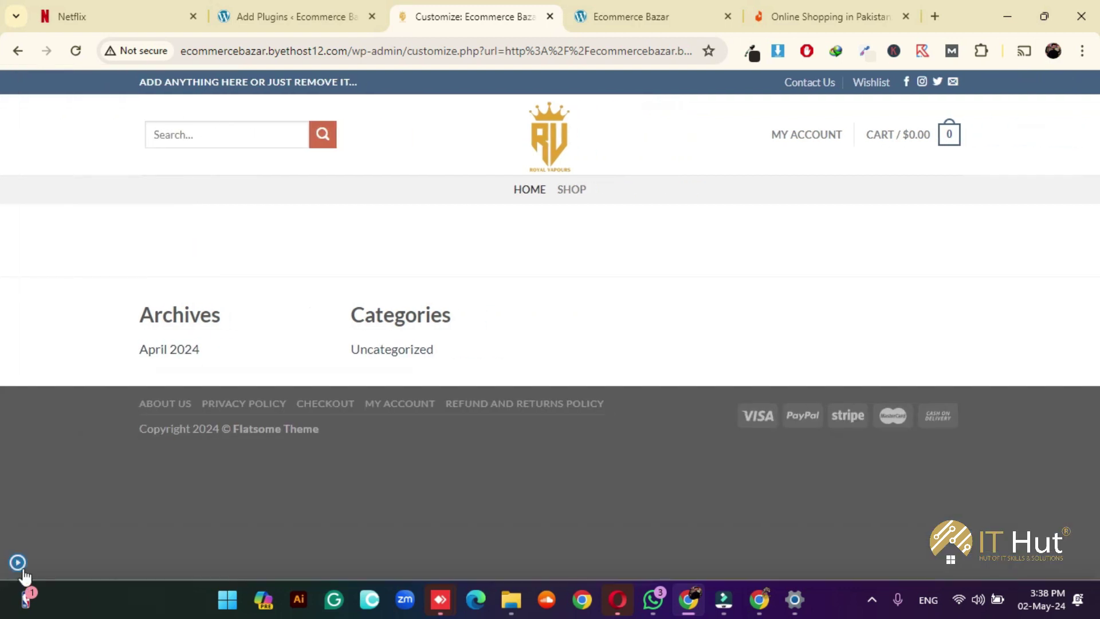
pyautogui.click(18, 563)
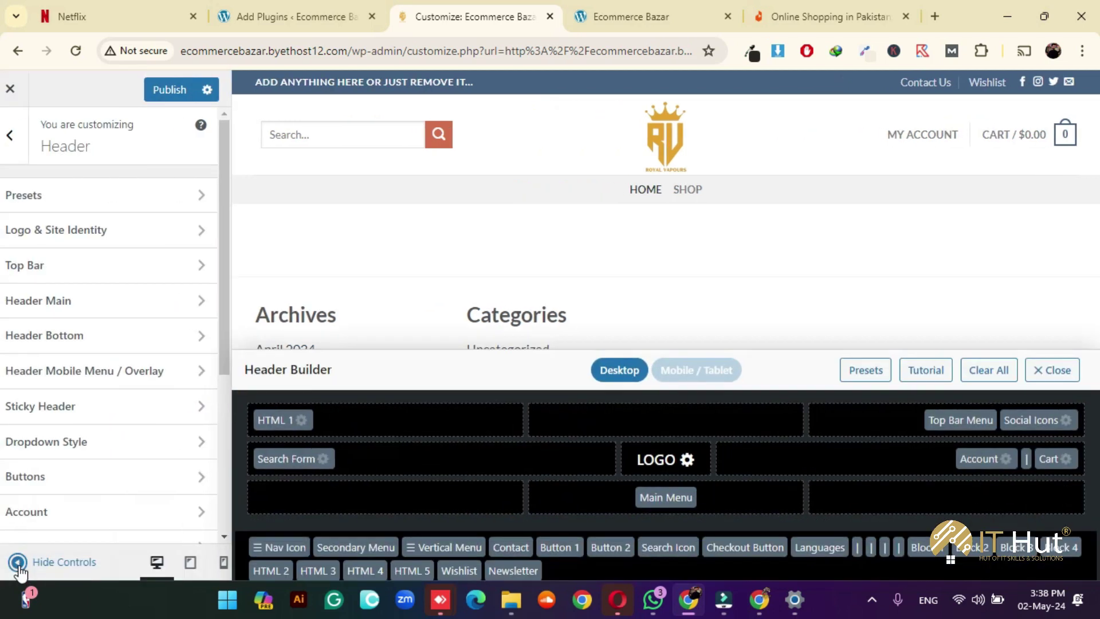
pyautogui.click(169, 89)
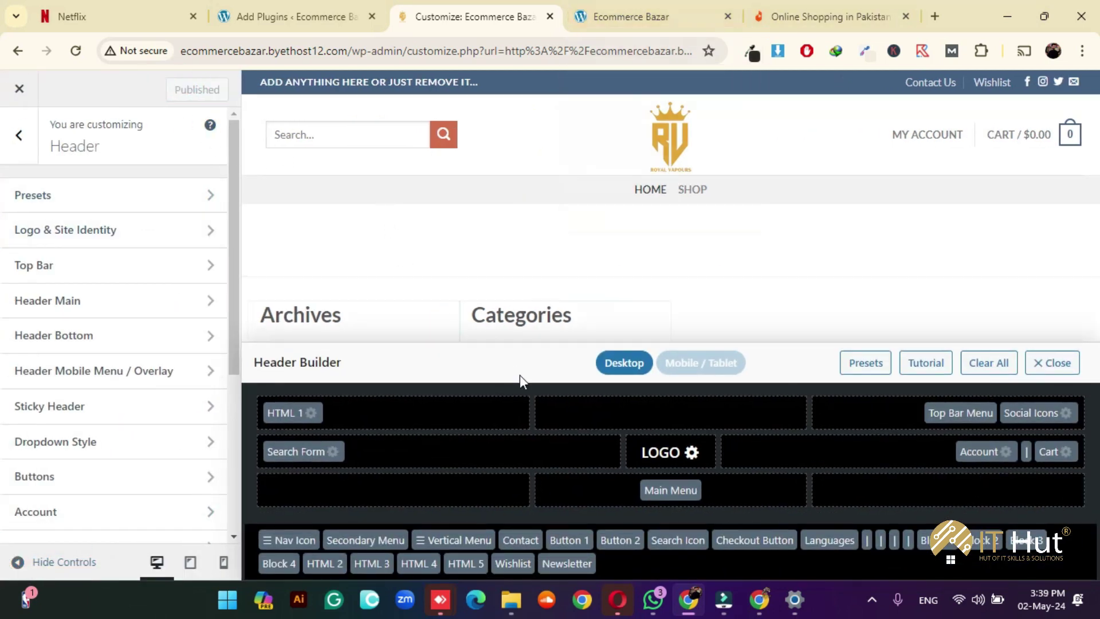
# Reload the customizer and set the header's Top Bar height to 28
pyautogui.click(80, 264)
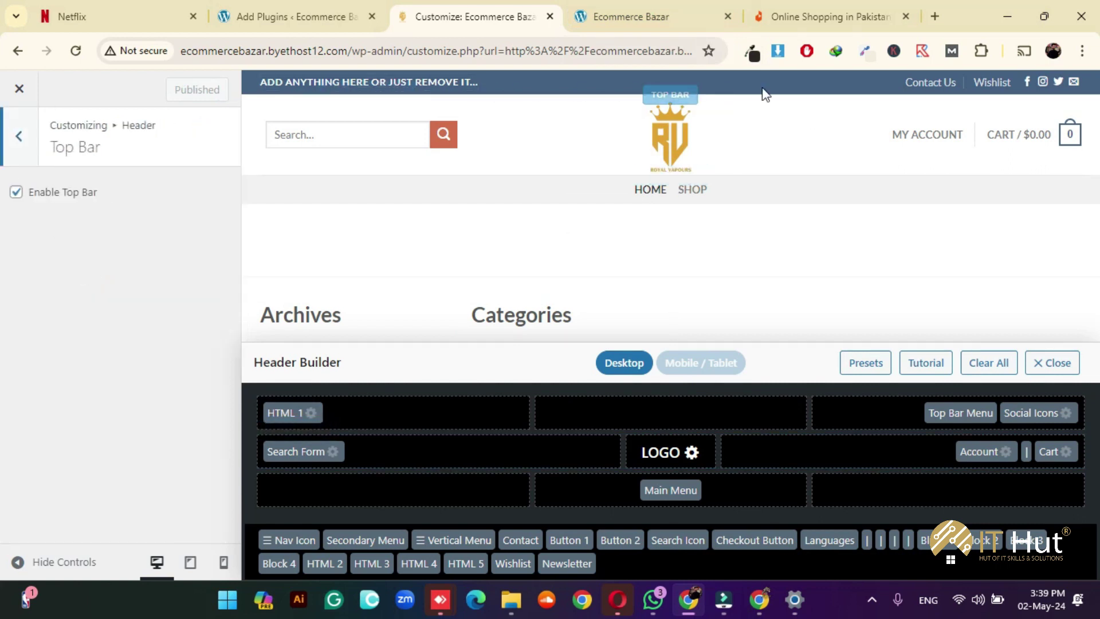
pyautogui.click(83, 56)
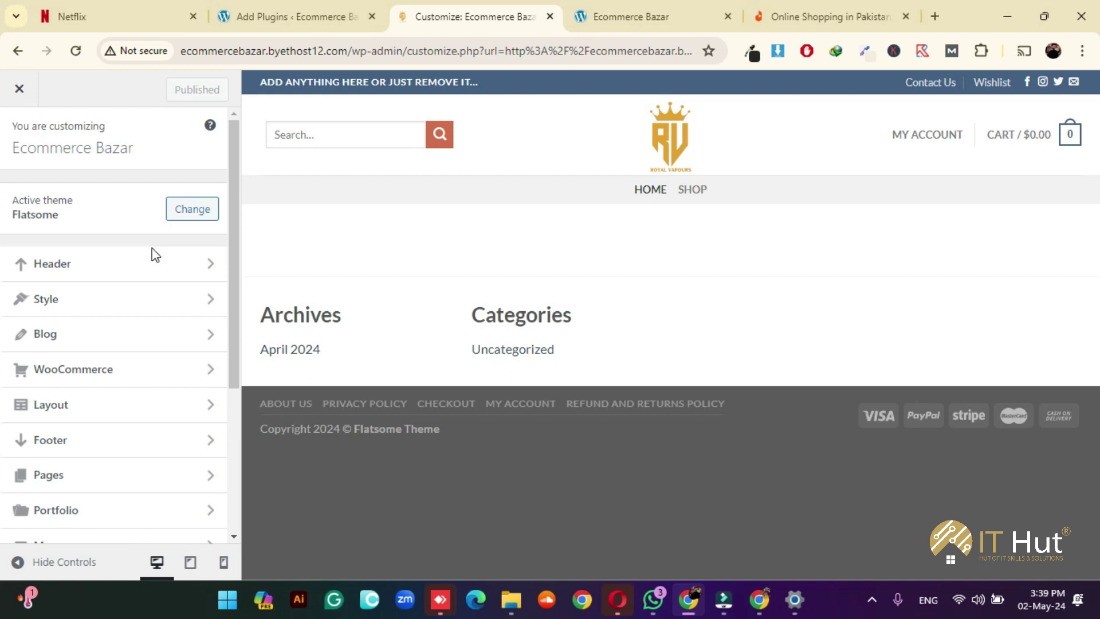
pyautogui.click(103, 274)
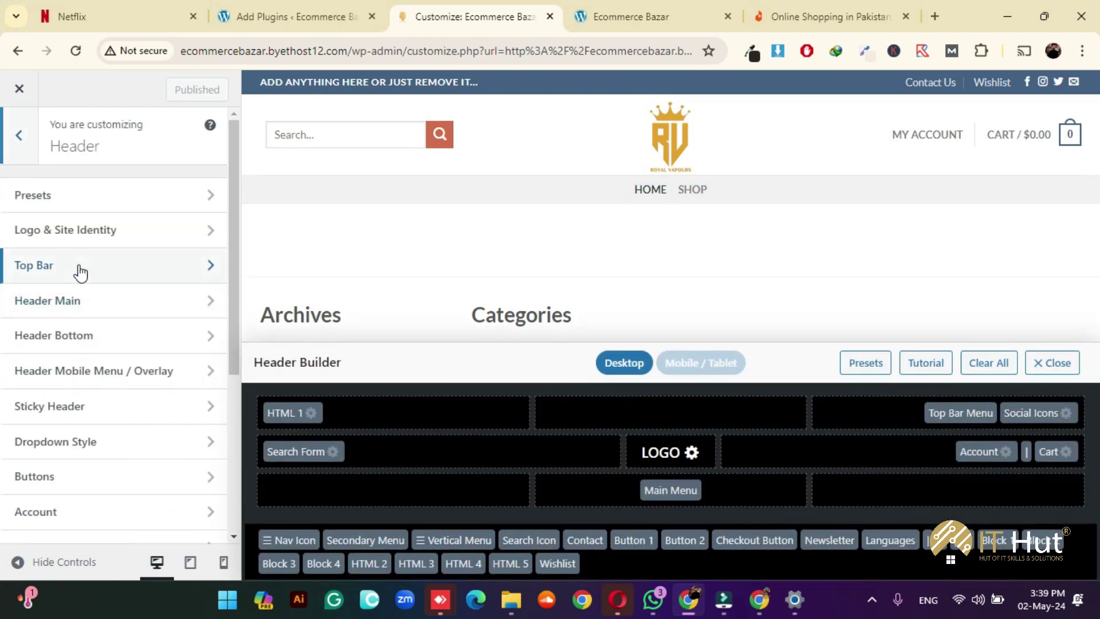
pyautogui.click(81, 272)
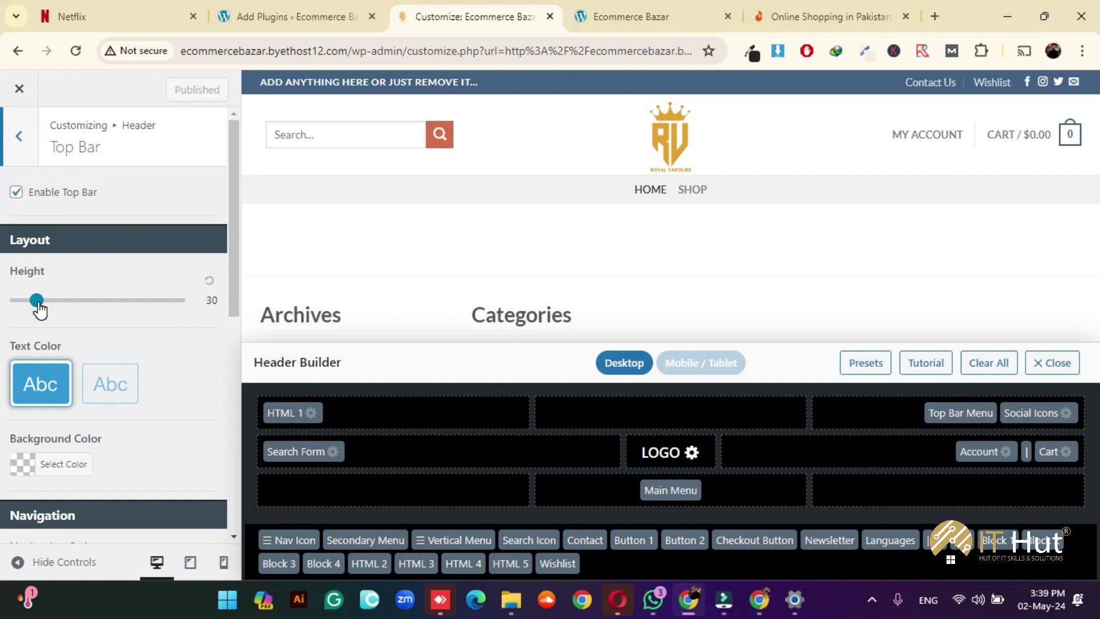
pyautogui.moveTo(37, 302)
pyautogui.mouseDown()
pyautogui.moveTo(152, 305)
pyautogui.moveTo(33, 302)
pyautogui.mouseUp()
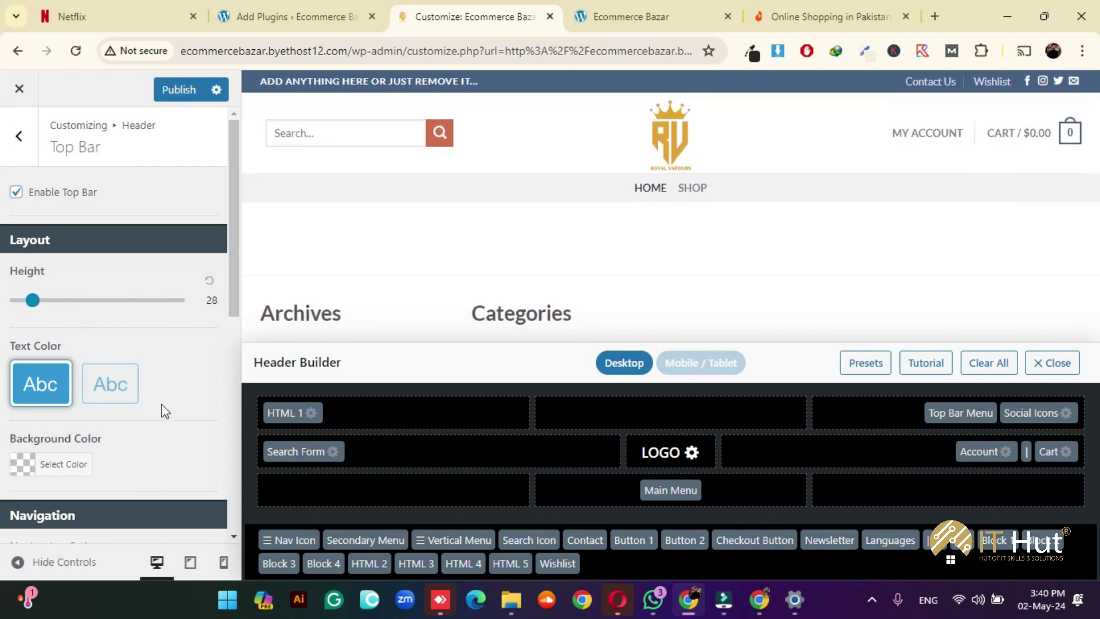
# Try a few top bar background colors, settle on black (#000000), and keep the light text color
pyautogui.scroll(-1, 115, 401)
pyautogui.click(54, 385)
pyautogui.scroll(-1, 91, 396)
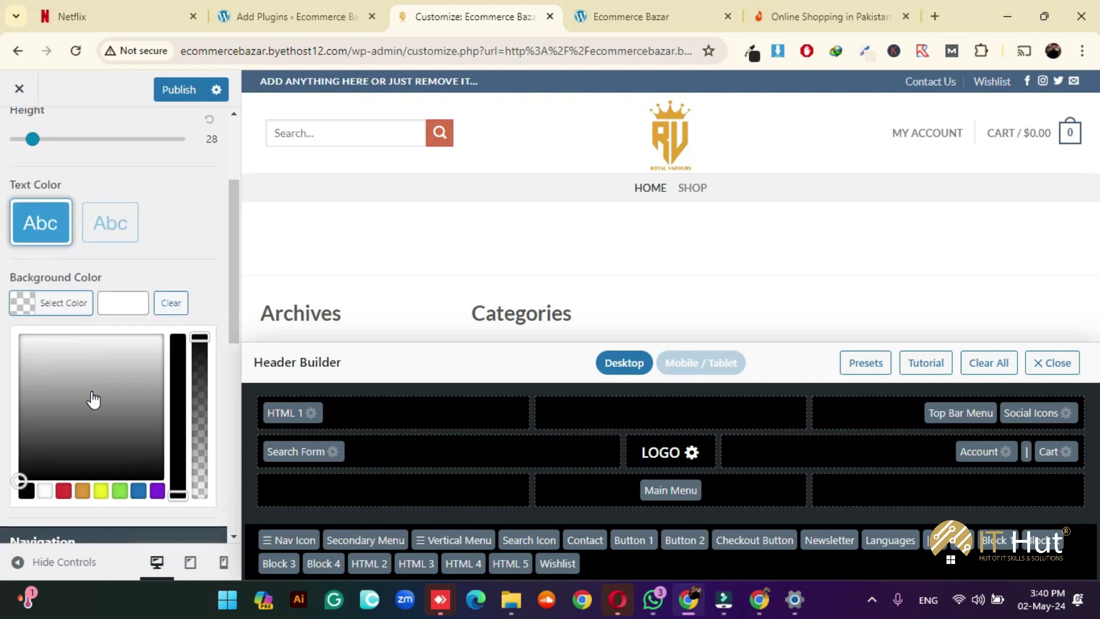
pyautogui.click(66, 492)
pyautogui.click(100, 491)
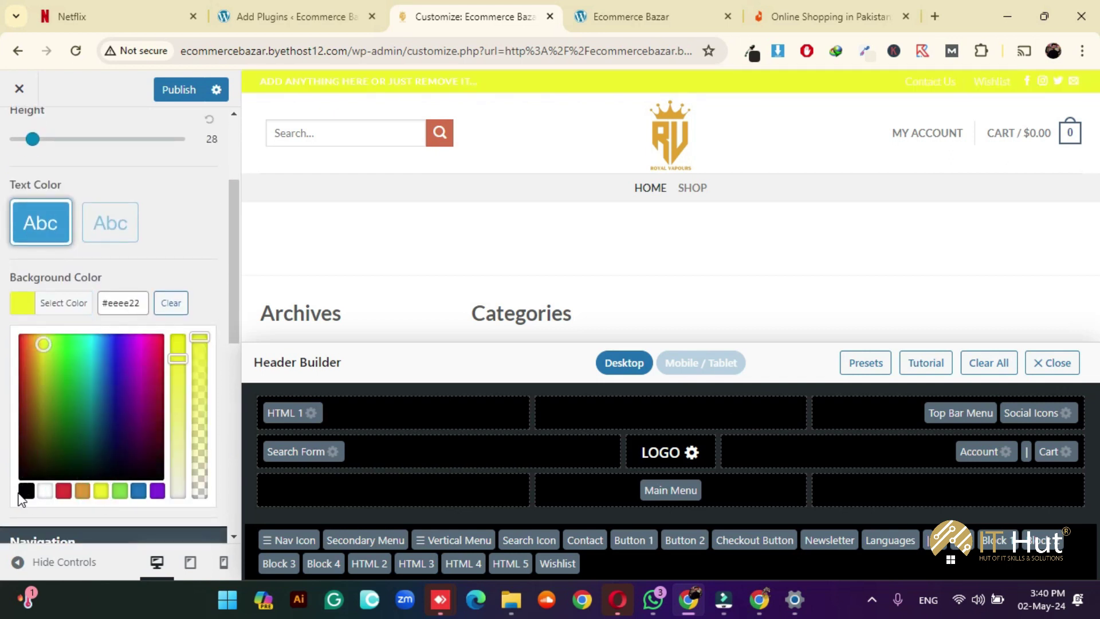
pyautogui.click(27, 492)
pyautogui.click(177, 238)
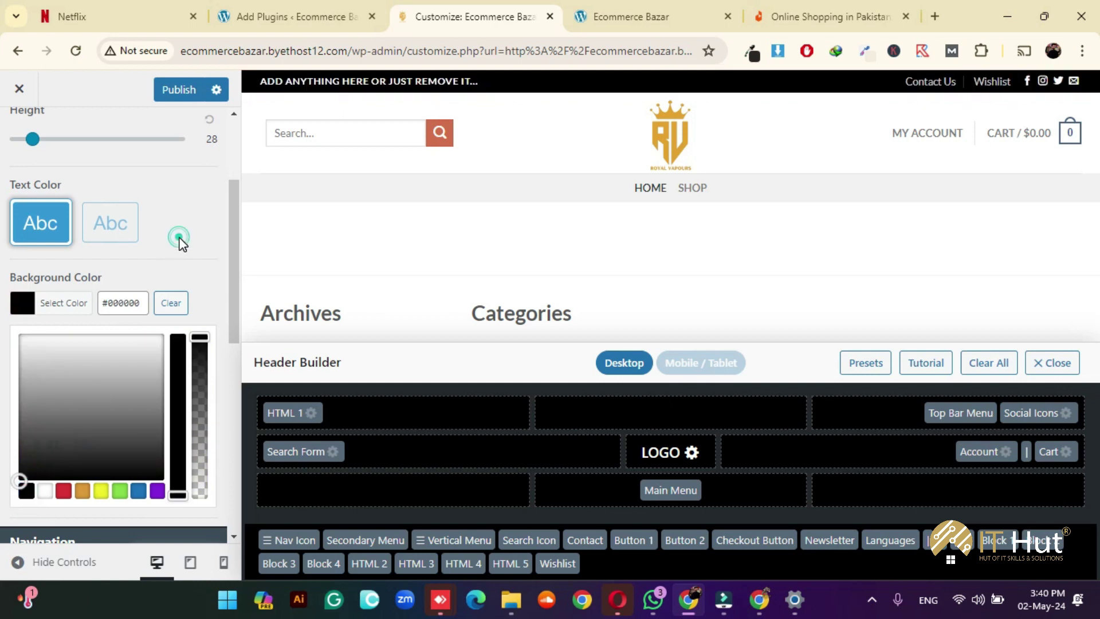
pyautogui.click(111, 229)
pyautogui.click(47, 228)
# Try several navigation styles for the top bar, choose the solid full-height block style, and publish the changes
pyautogui.scroll(-4, 113, 303)
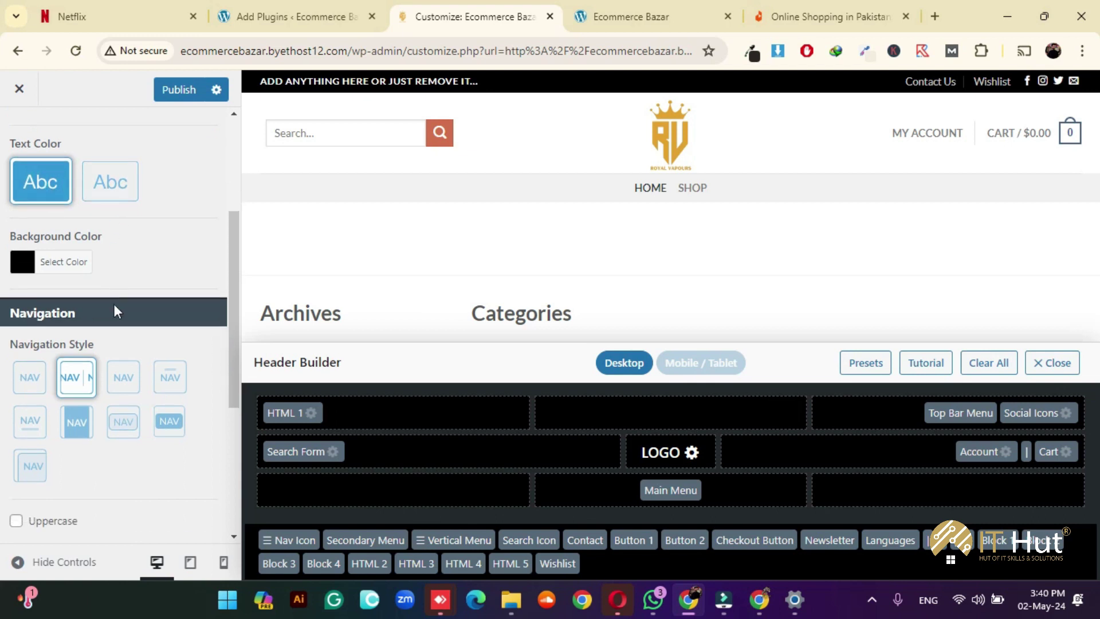
pyautogui.scroll(2, 106, 169)
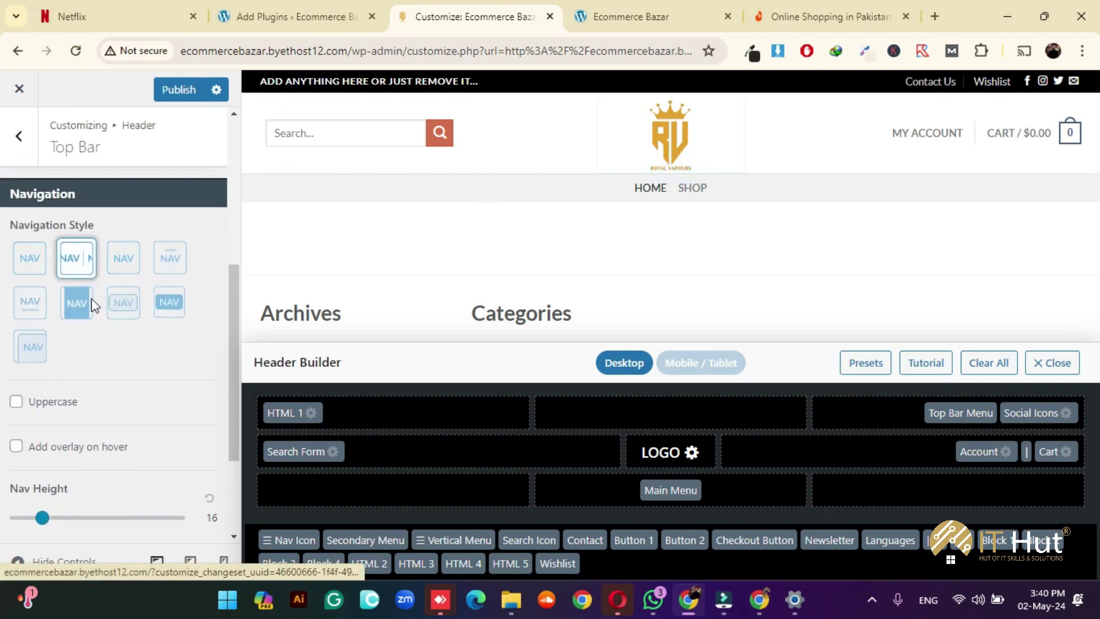
pyautogui.click(123, 257)
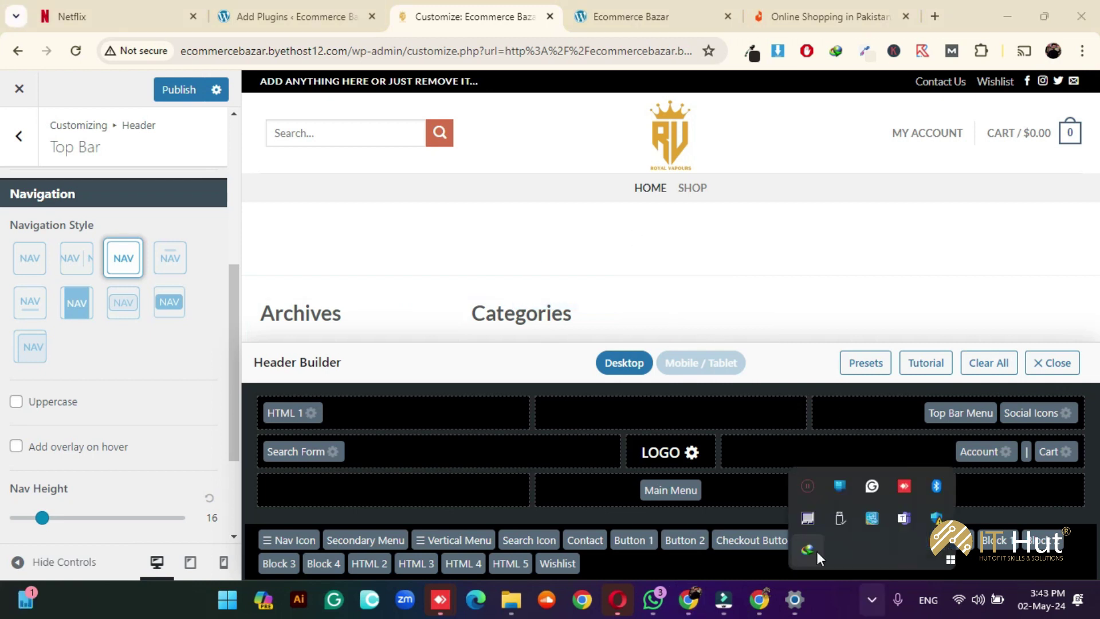
pyautogui.click(167, 362)
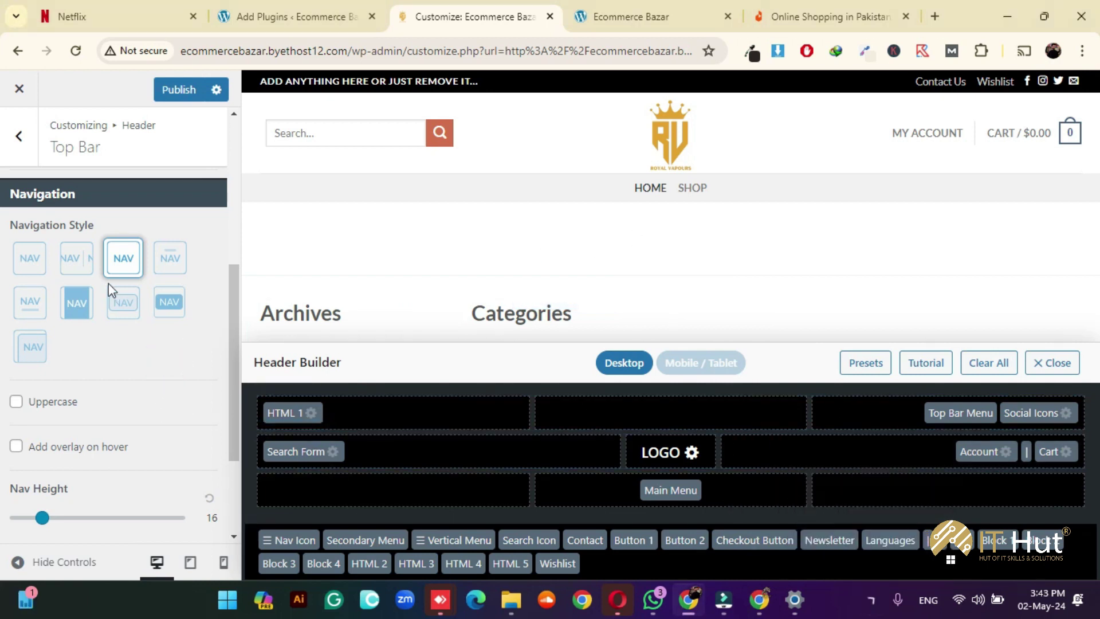
pyautogui.click(121, 305)
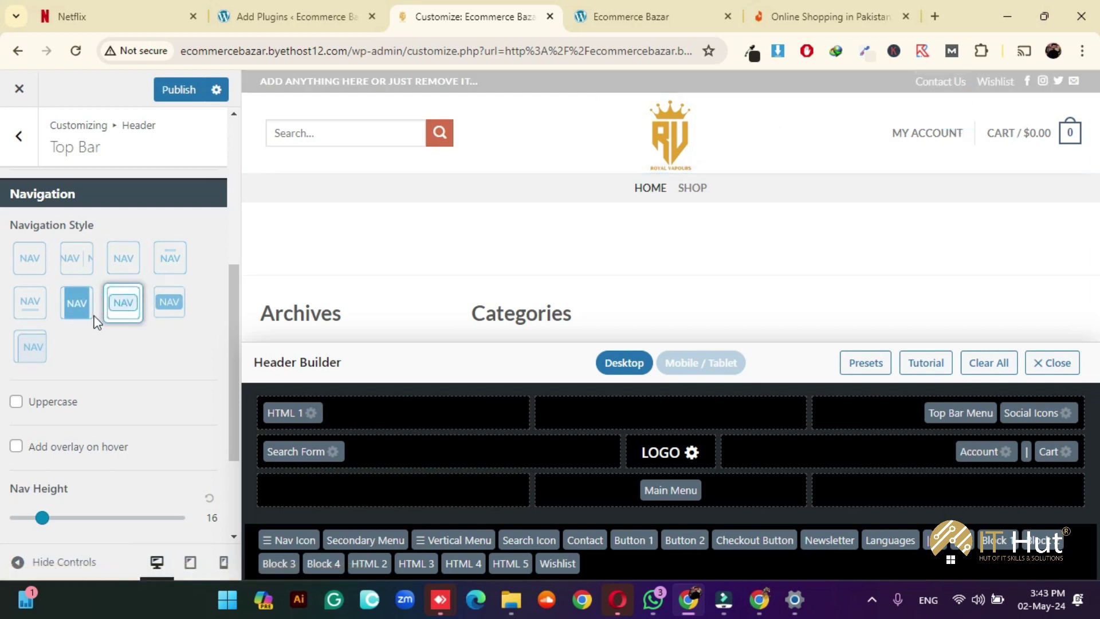
pyautogui.click(74, 304)
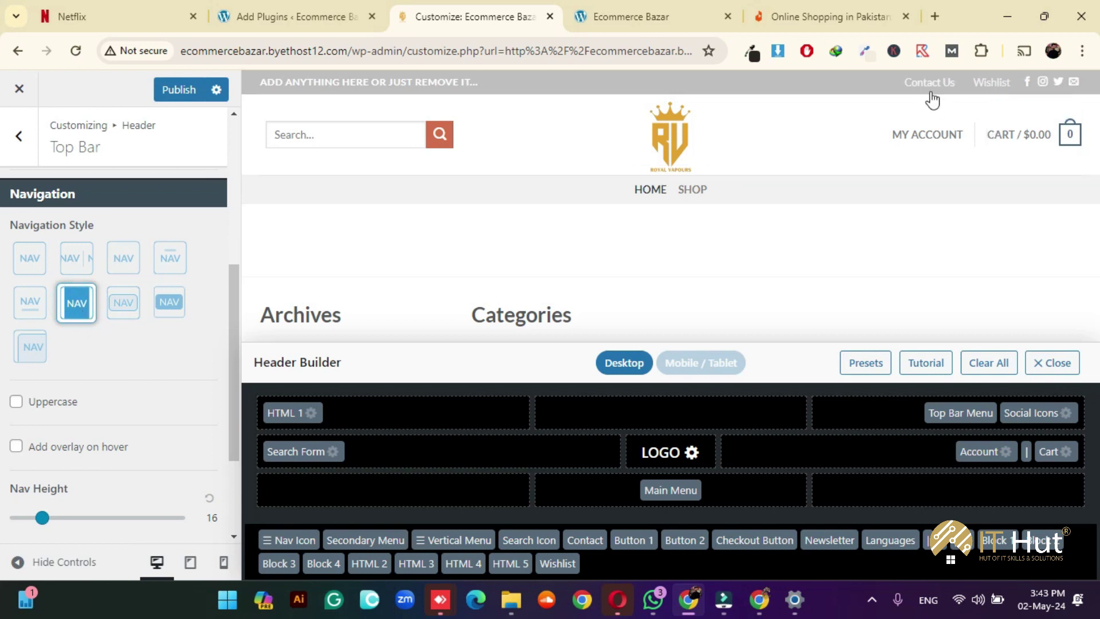
pyautogui.click(172, 90)
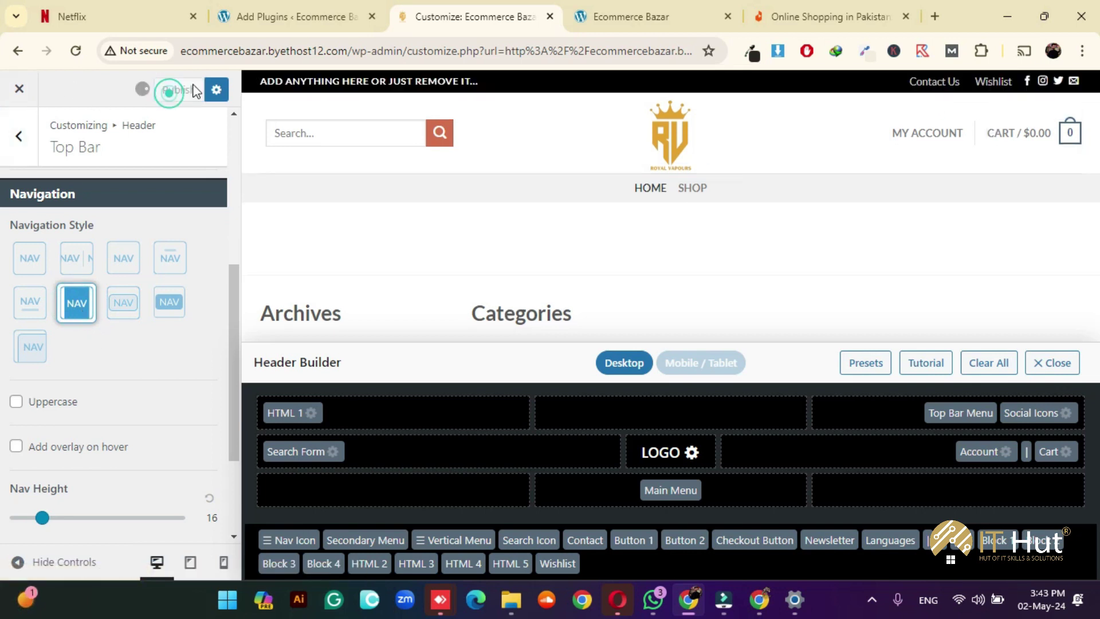
# Check the published top bar on the live site by opening its Wishlist and Contact Us pages
pyautogui.click(627, 16)
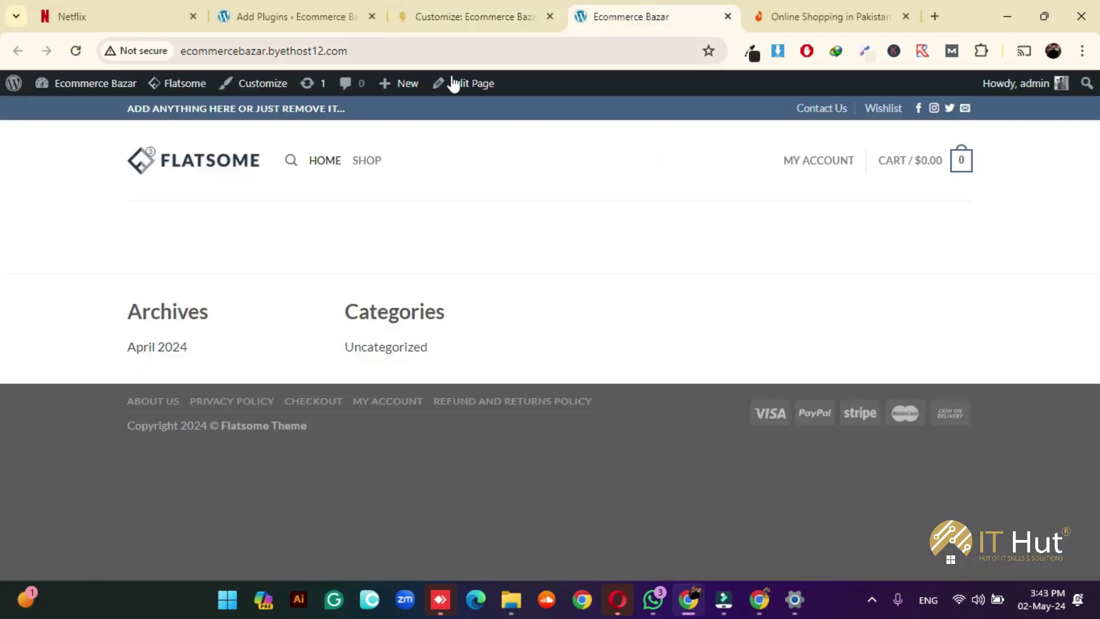
pyautogui.click(826, 109)
pyautogui.click(881, 117)
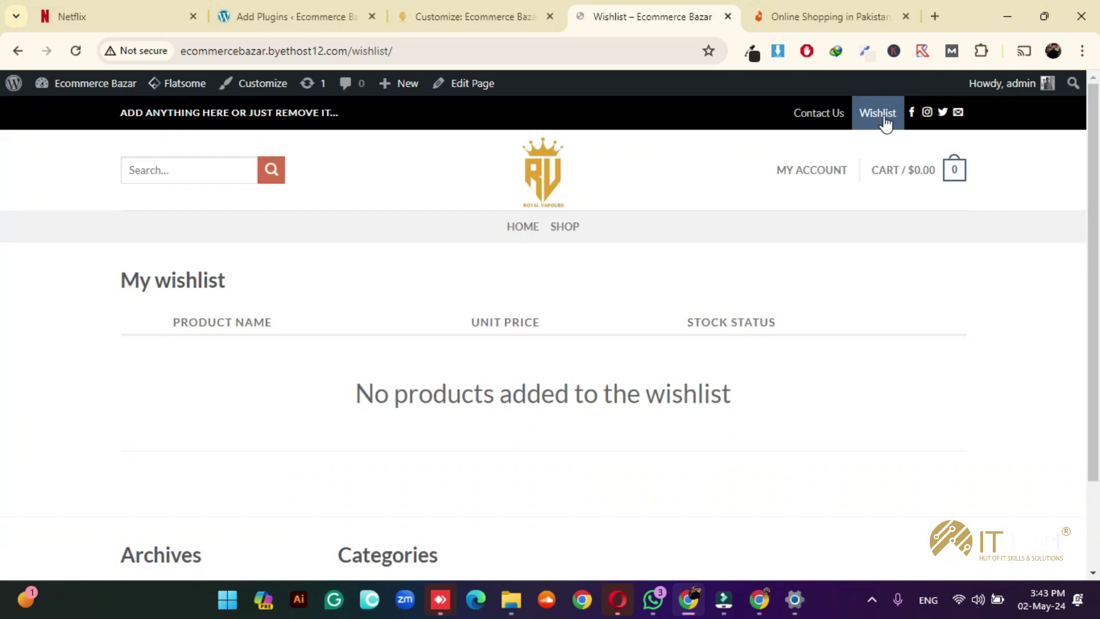
pyautogui.click(837, 117)
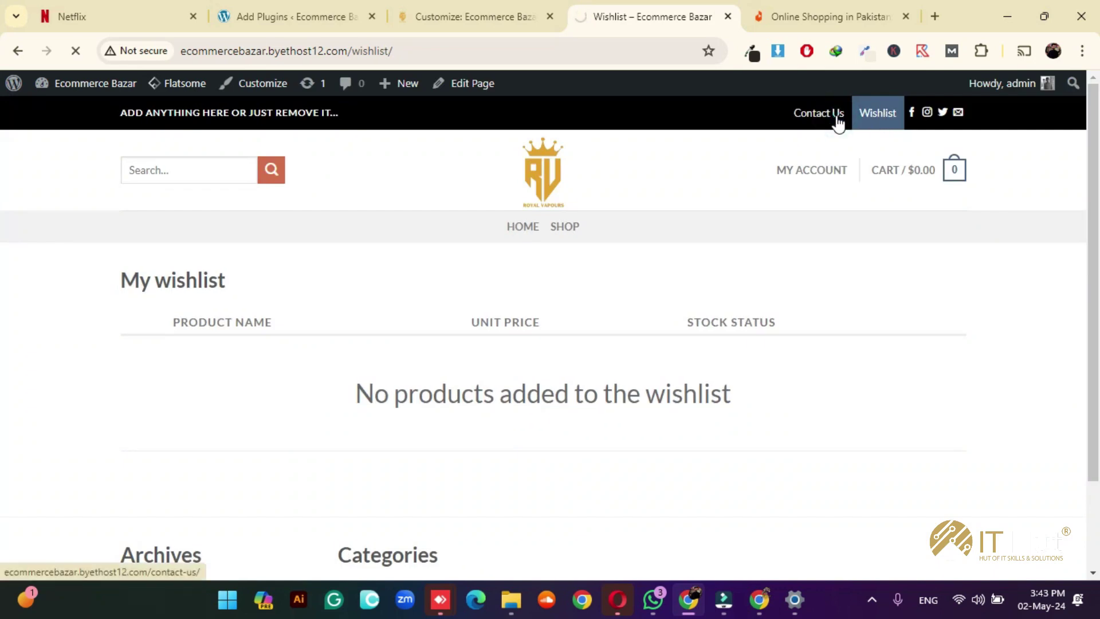
# Change the top bar navigation style to the outlined rounded one, publish it, and reload the Contact Us page to check it
pyautogui.click(473, 16)
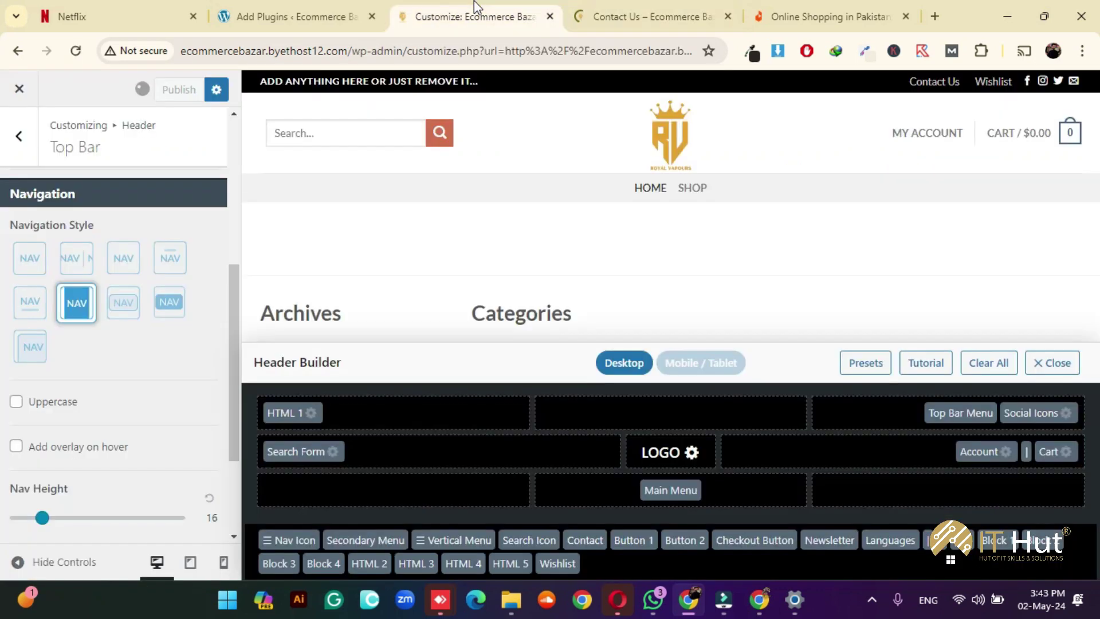
pyautogui.click(126, 311)
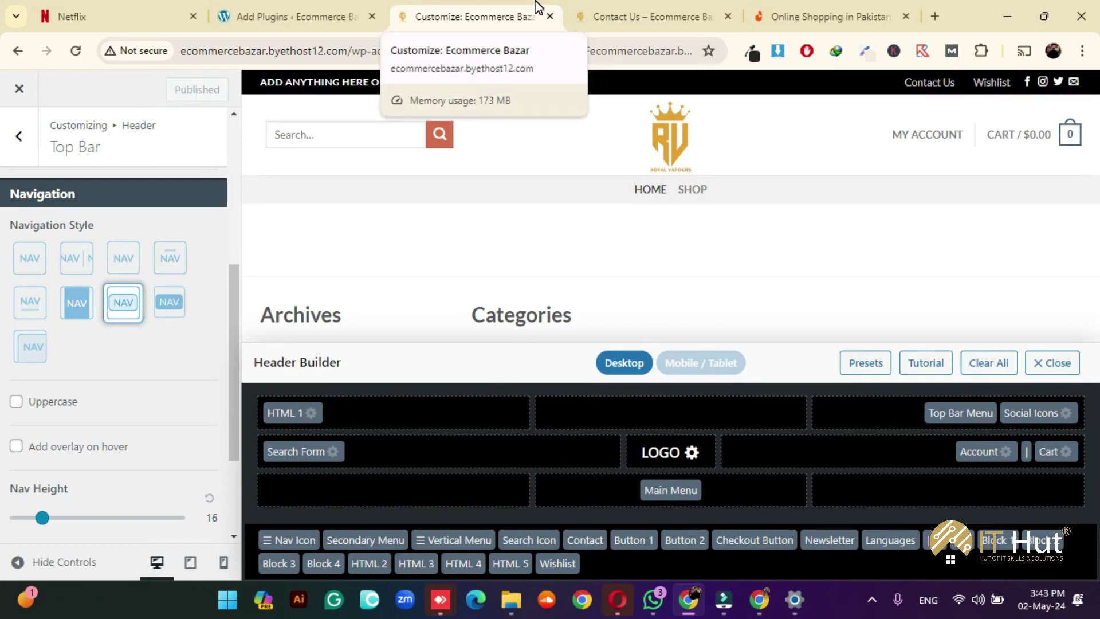
pyautogui.click(607, 16)
pyautogui.click(77, 52)
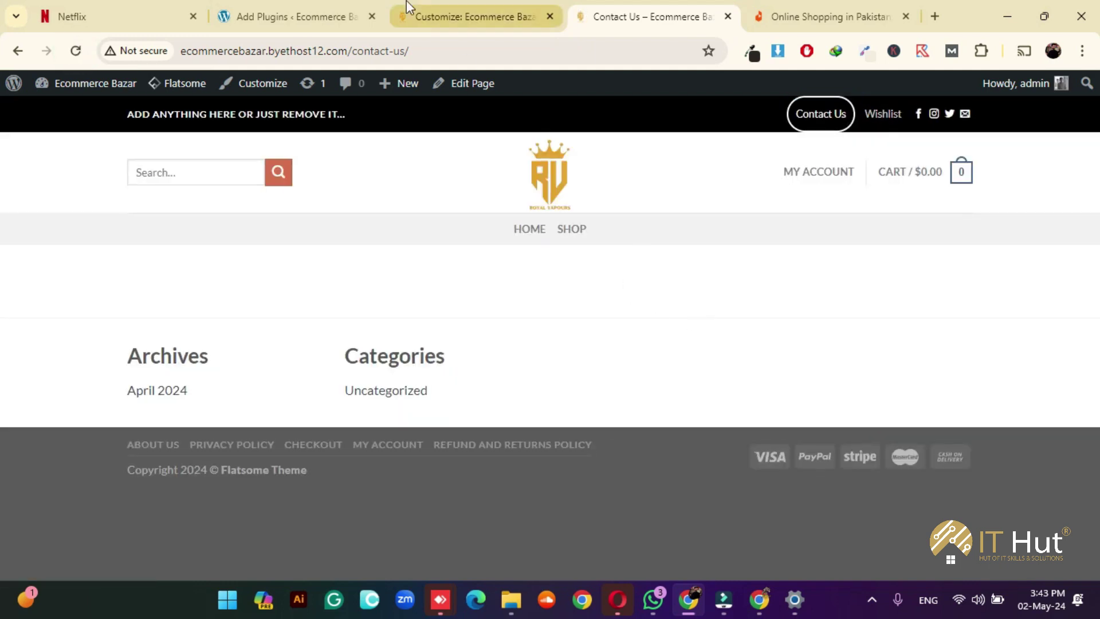
pyautogui.click(415, 14)
pyautogui.click(629, 14)
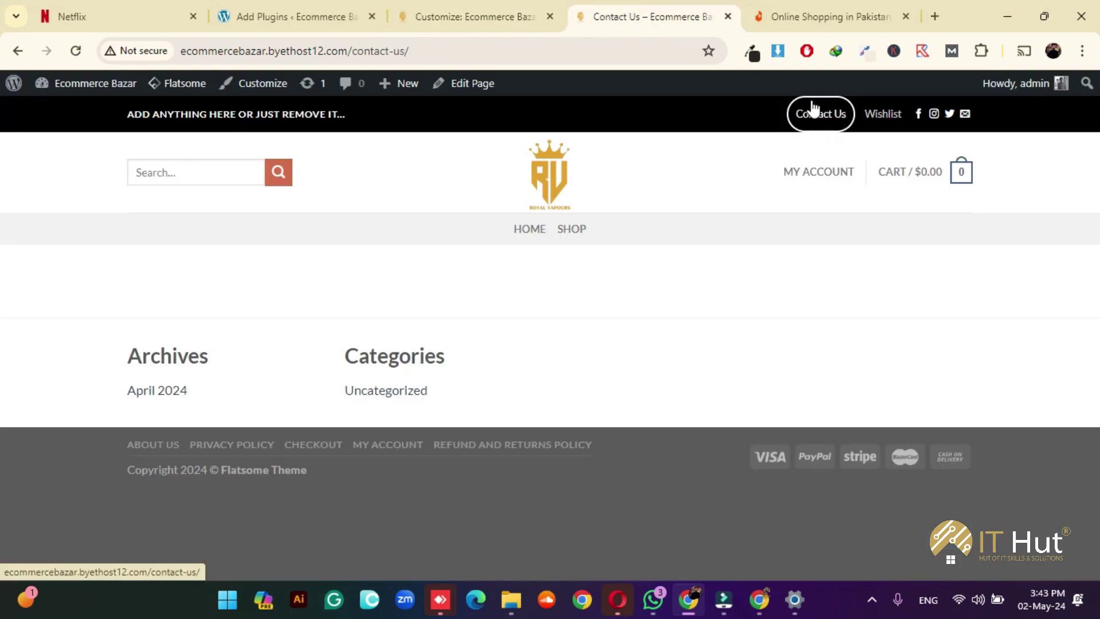
# Set the top bar's nav height to 11, publish the change, and reload the live Contact Us page to check it
pyautogui.click(466, 15)
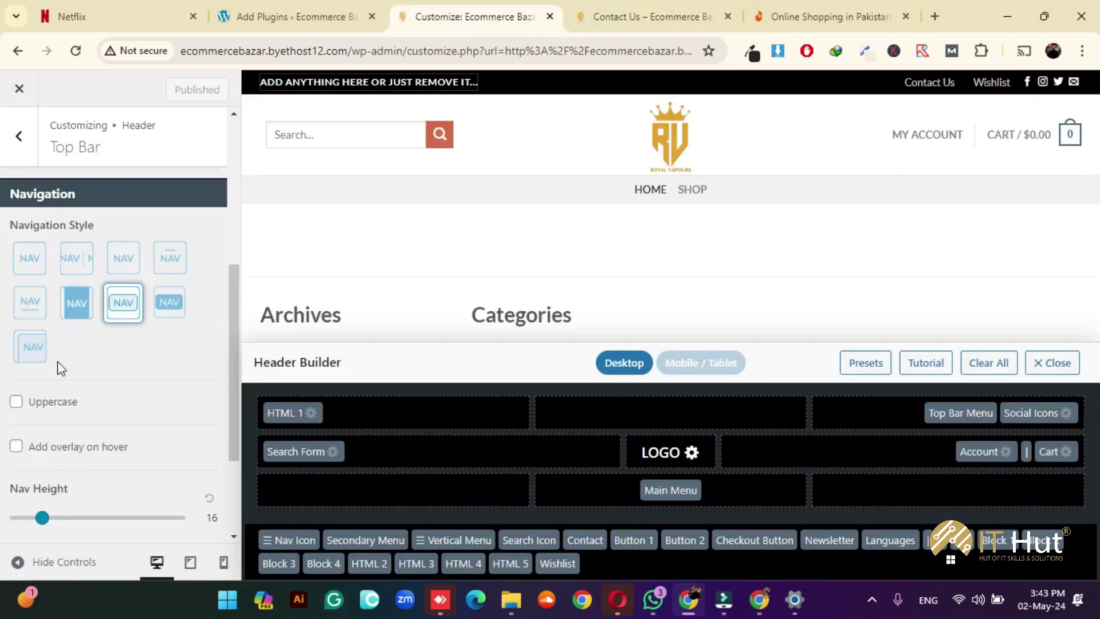
pyautogui.scroll(-3, 117, 415)
pyautogui.click(43, 366)
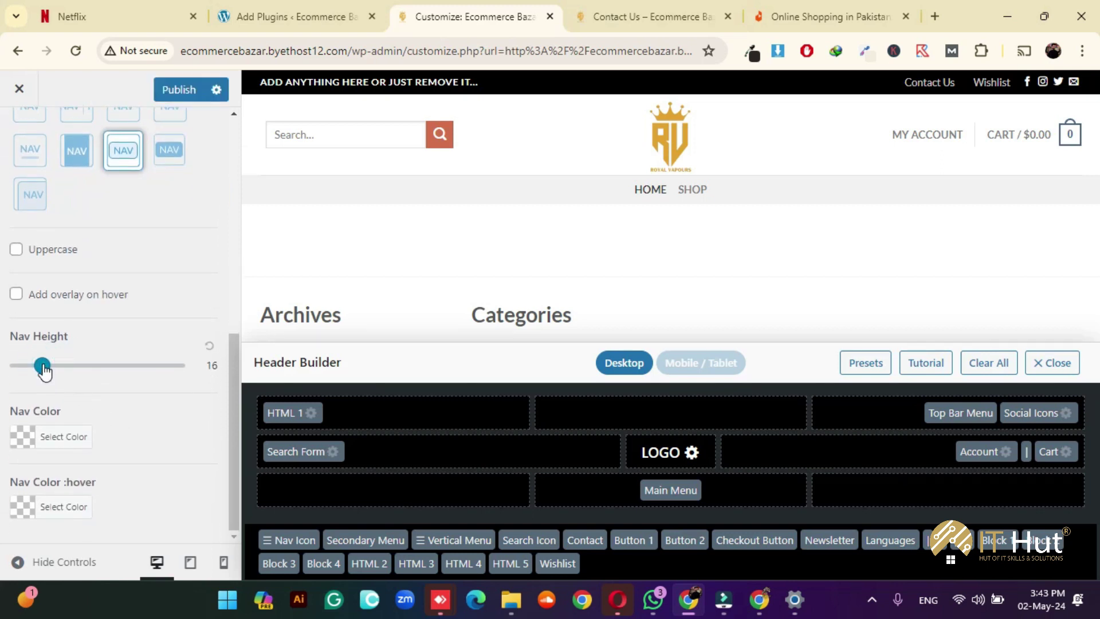
pyautogui.moveTo(43, 366); pyautogui.dragTo(34, 367)
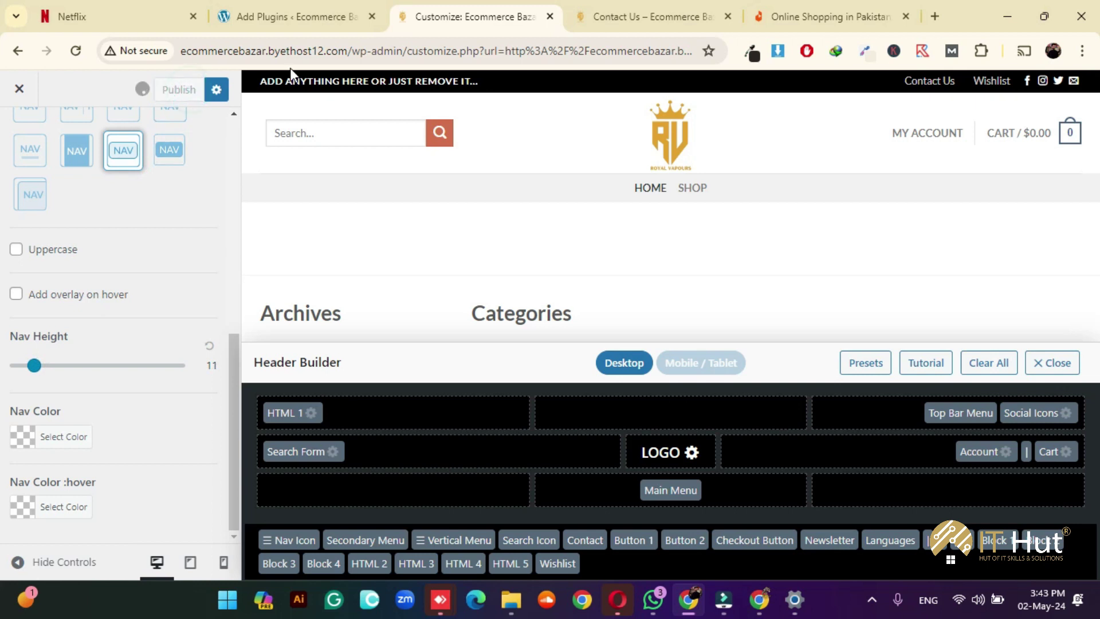
pyautogui.click(677, 13)
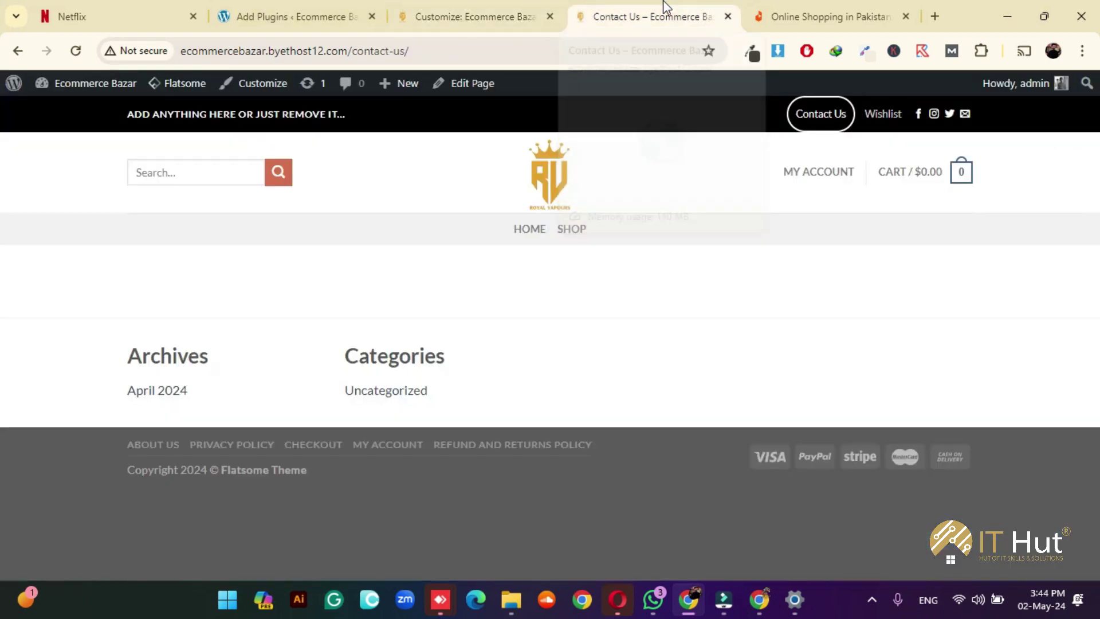
pyautogui.click(80, 51)
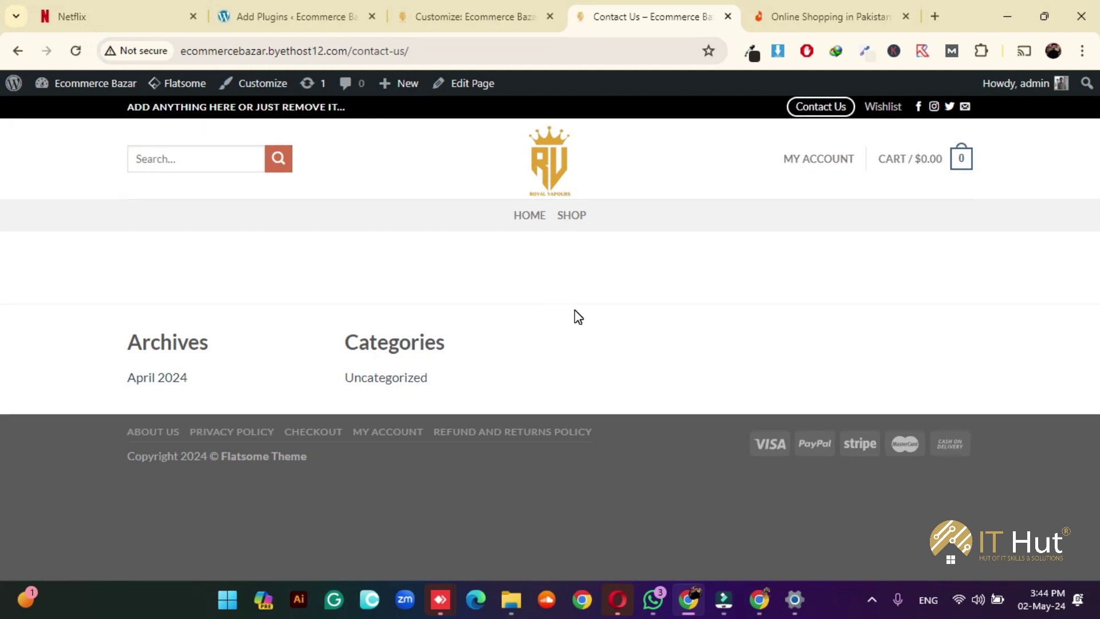
# Try the filled rounded, outlined rounded and top-line navigation styles for the top bar, and switch uppercase on and back off
pyautogui.click(469, 10)
pyautogui.click(170, 234)
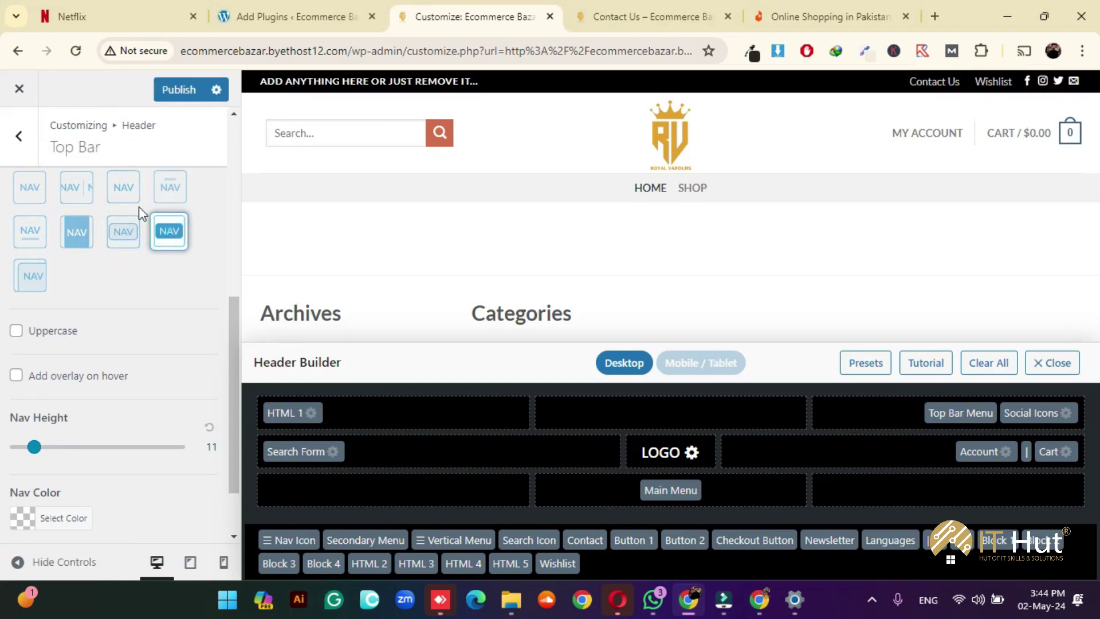
pyautogui.click(131, 229)
pyautogui.click(123, 190)
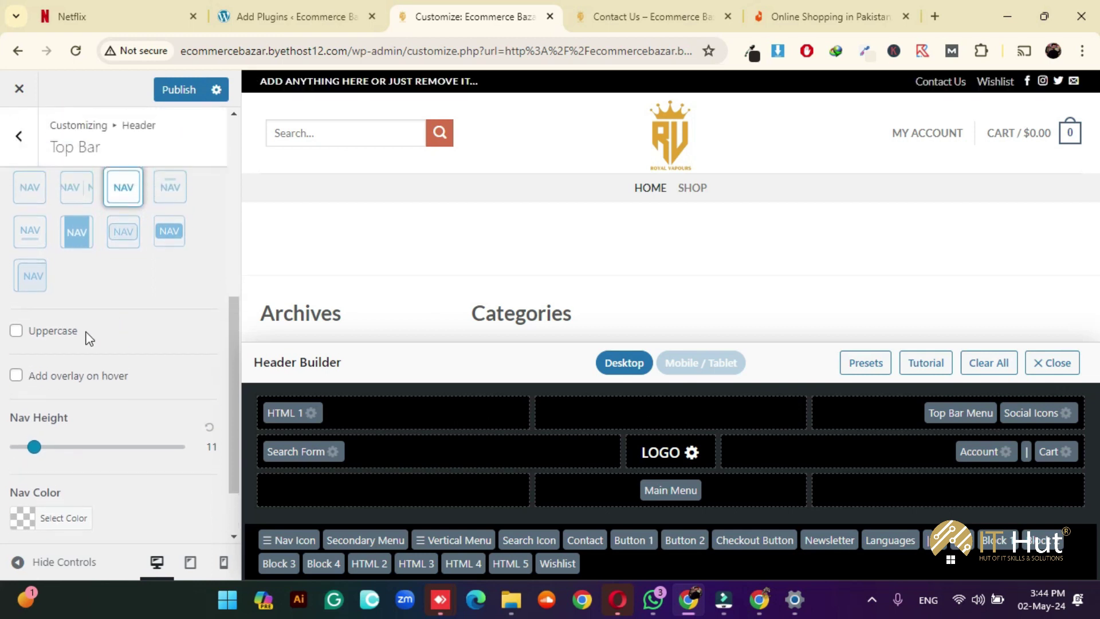
pyautogui.click(56, 334)
pyautogui.click(55, 331)
pyautogui.scroll(-2, 119, 331)
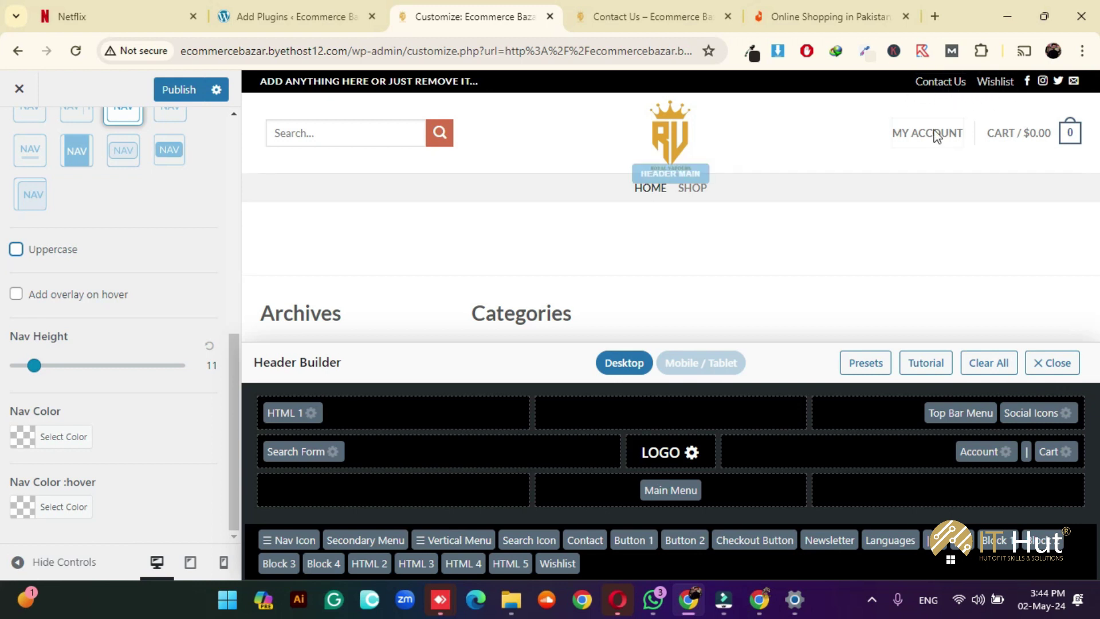
pyautogui.scroll(1, 120, 218)
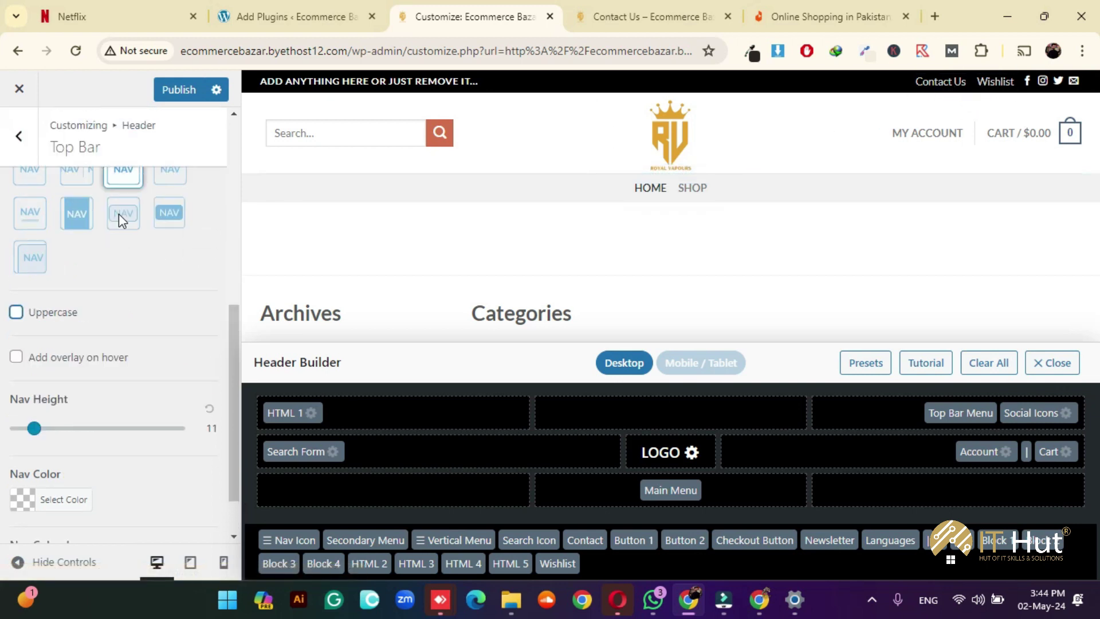
pyautogui.scroll(-1, 118, 344)
# Set the top bar's nav color to white (#ffffff)
pyautogui.click(41, 441)
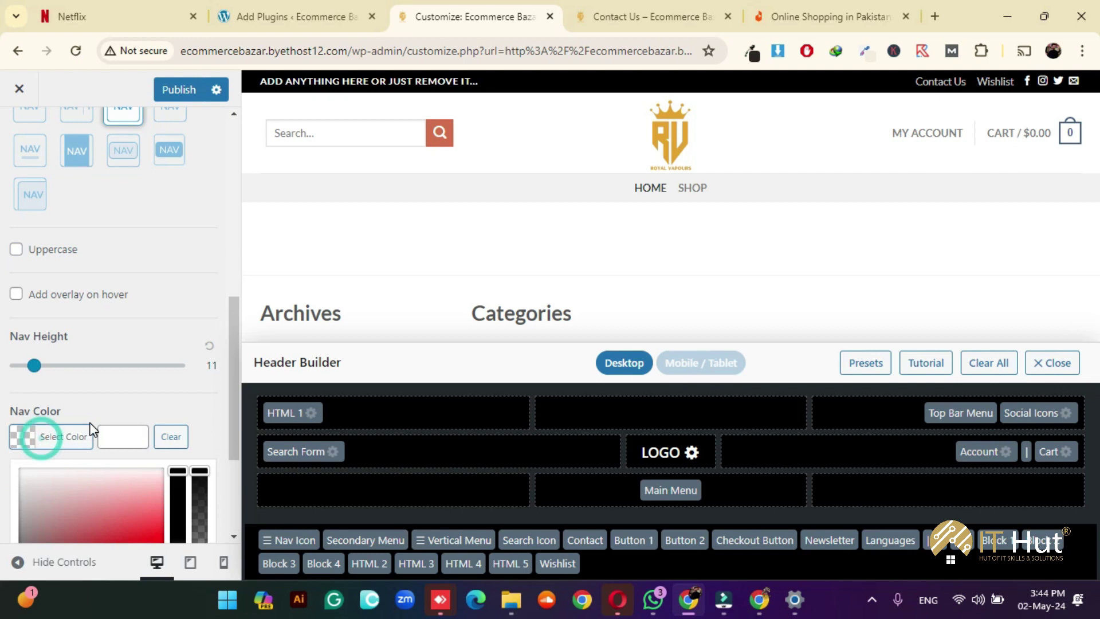
pyautogui.scroll(-3, 50, 483)
pyautogui.click(45, 465)
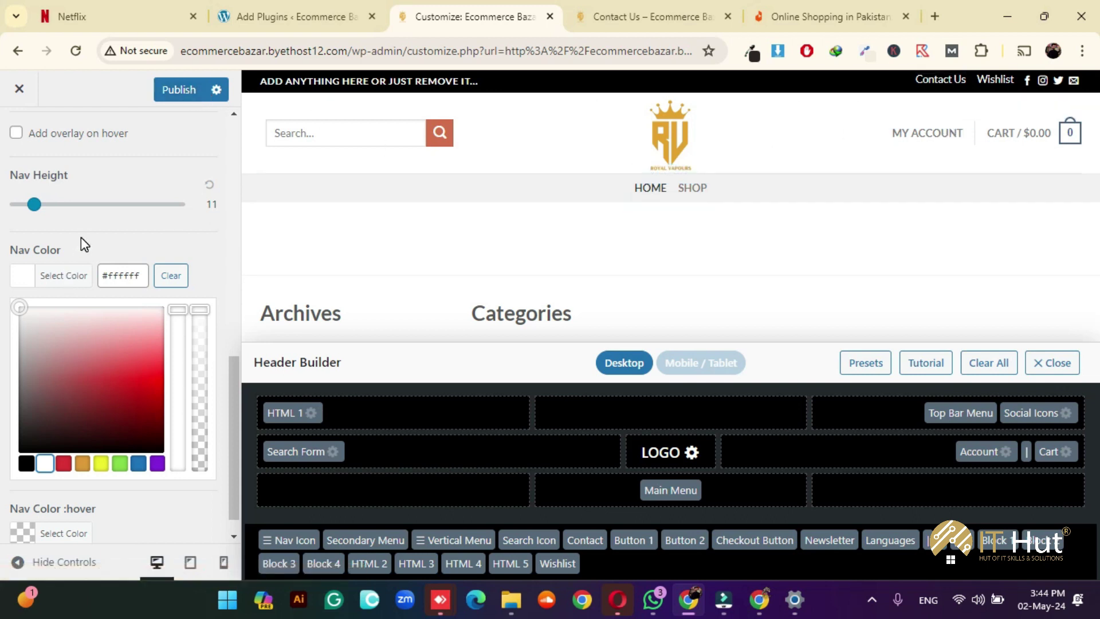
# Set the top bar's nav height to 24, publish the changes, and reload the live Contact Us page
pyautogui.moveTo(33, 205); pyautogui.dragTo(55, 205)
pyautogui.click(624, 7)
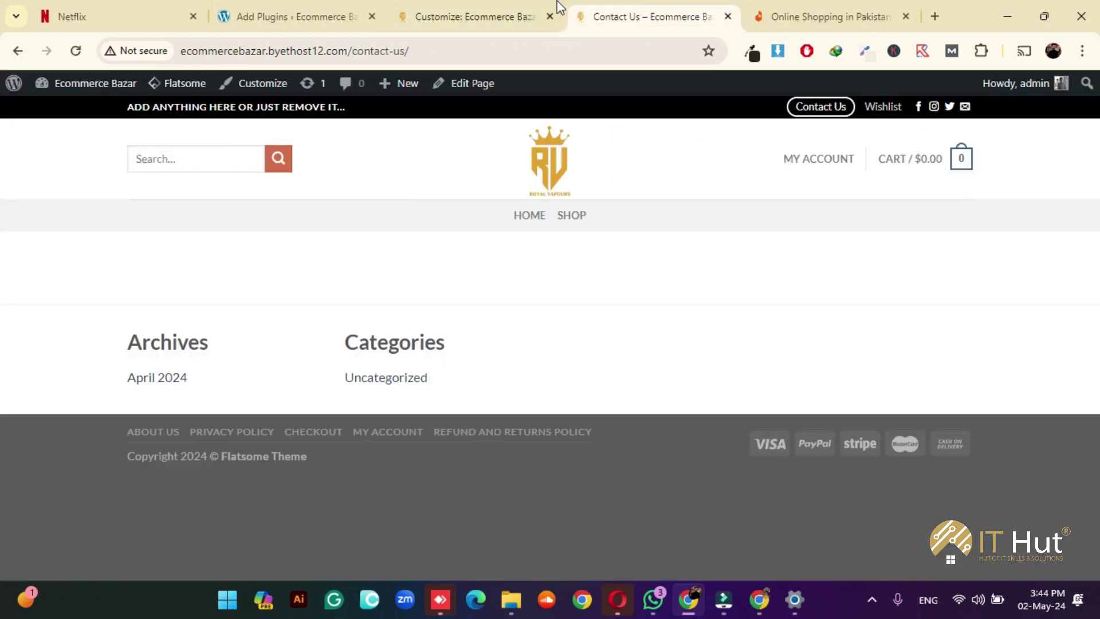
pyautogui.click(502, 7)
pyautogui.click(180, 91)
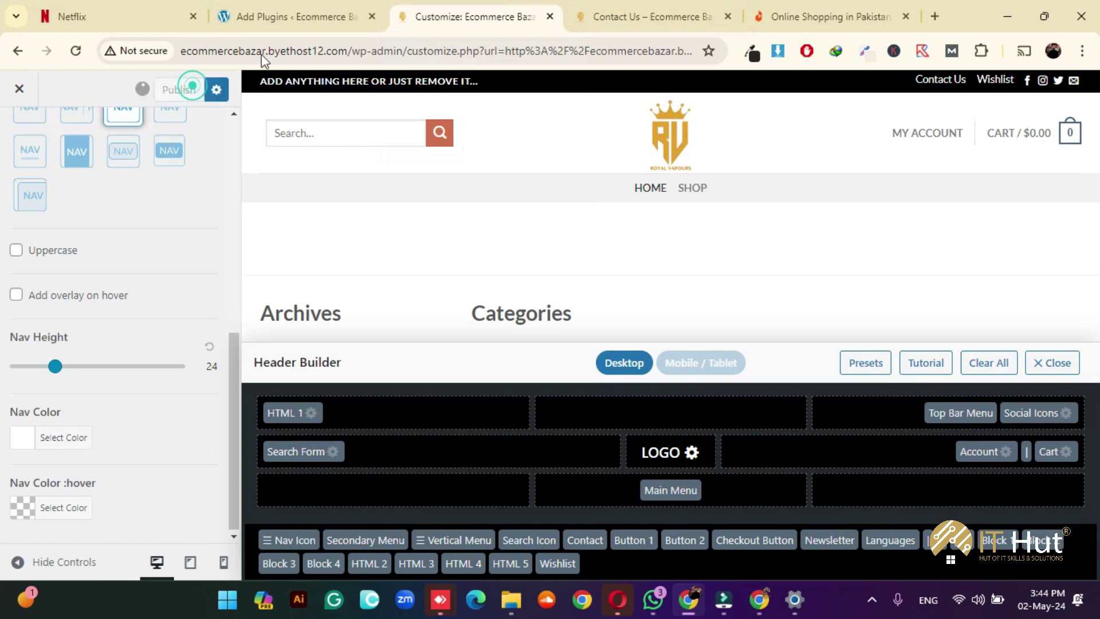
pyautogui.click(659, 12)
pyautogui.click(75, 50)
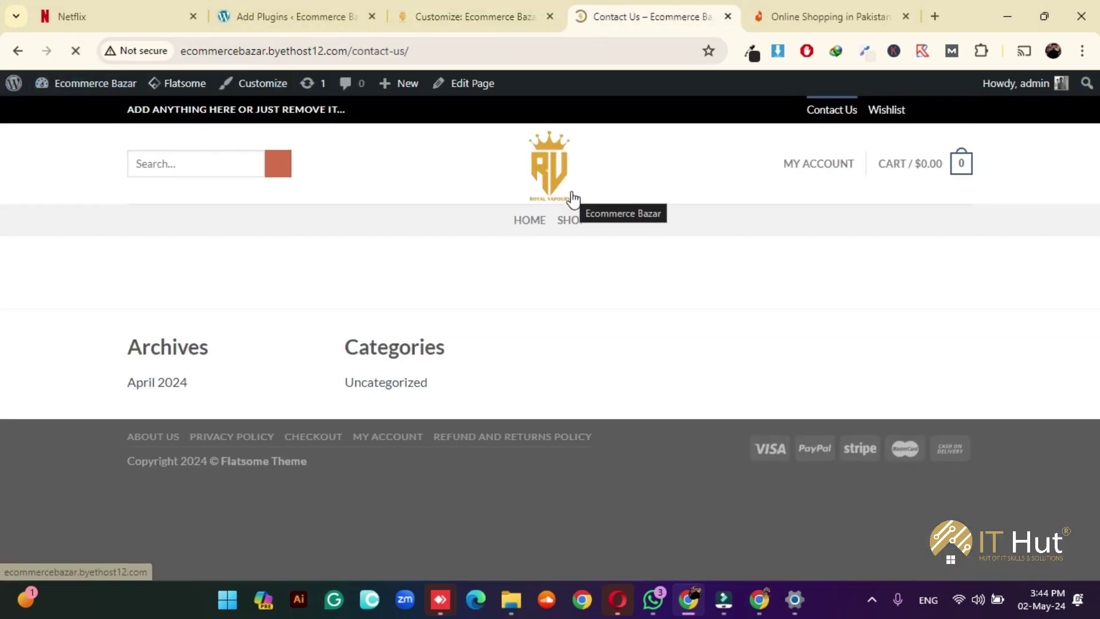
# Switch the top bar navigation to the outlined rounded style, publish it, and check it on the reloaded Contact Us page
pyautogui.click(449, 7)
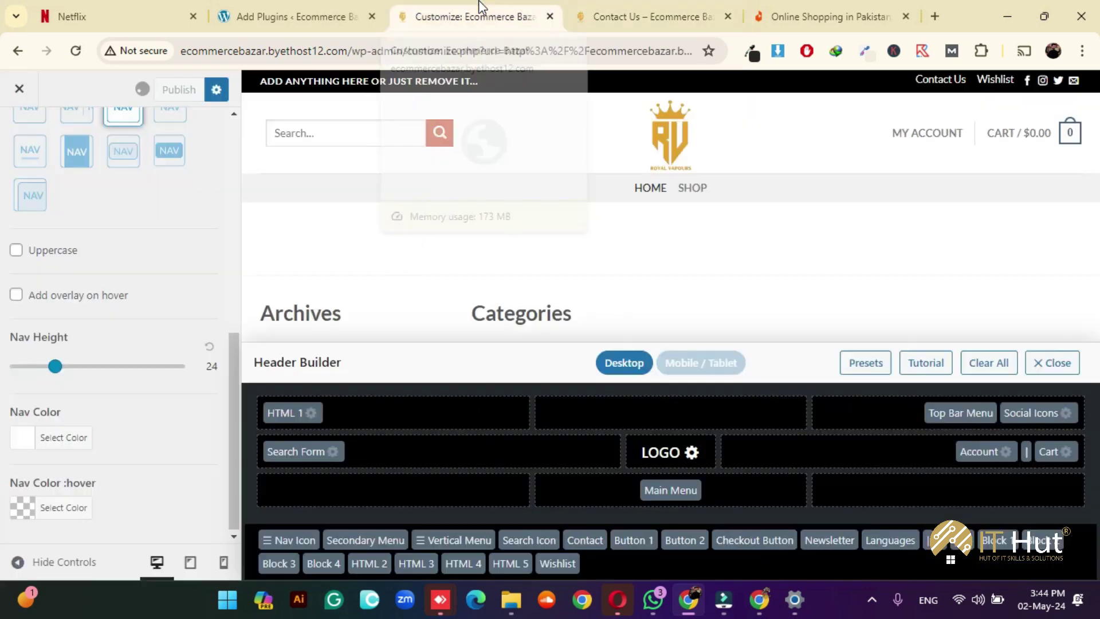
pyautogui.scroll(3, 149, 224)
pyautogui.click(127, 266)
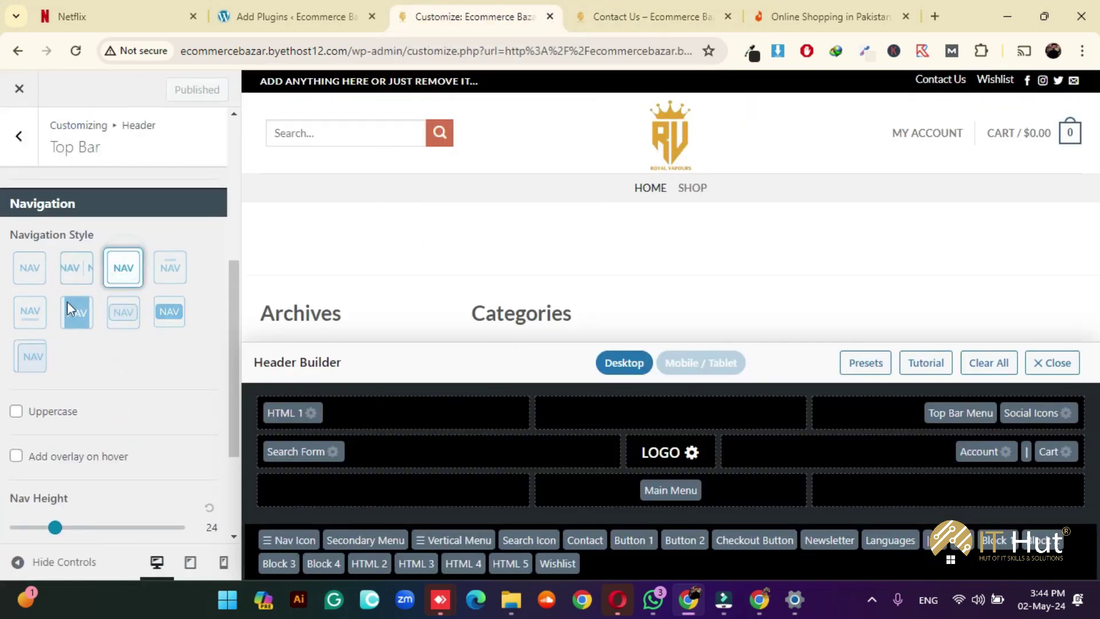
pyautogui.click(128, 319)
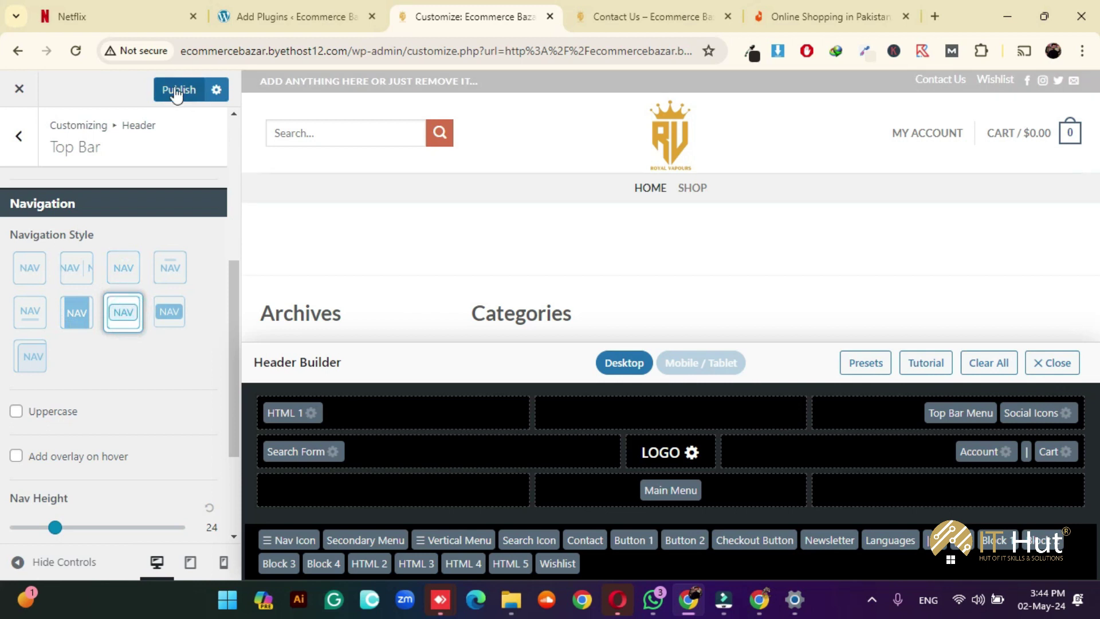
pyautogui.scroll(-3, 155, 381)
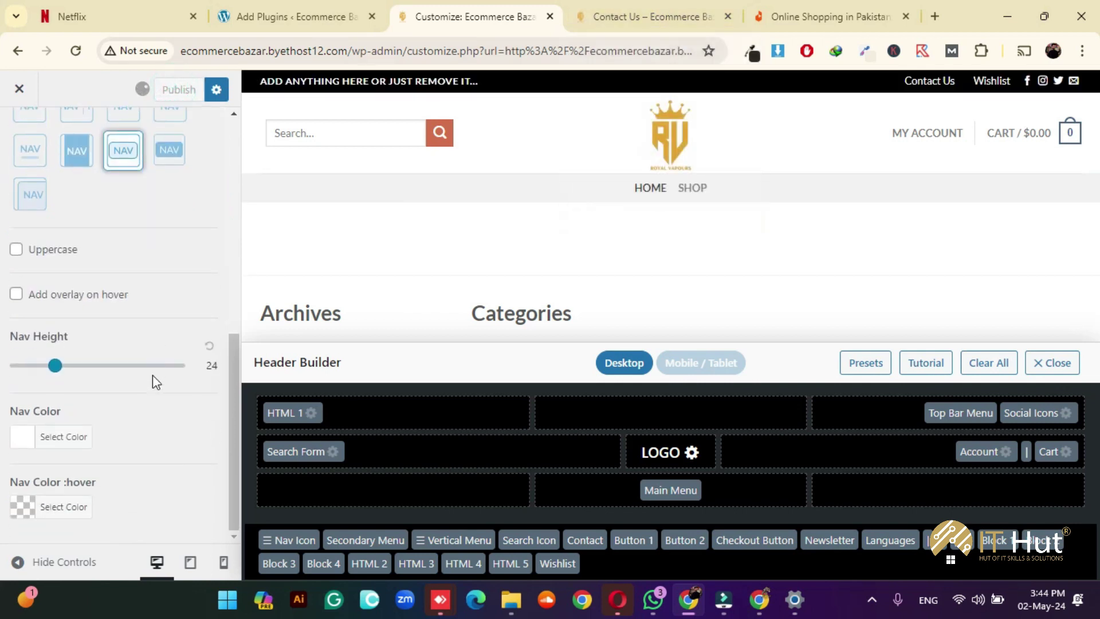
pyautogui.click(645, 17)
pyautogui.click(75, 51)
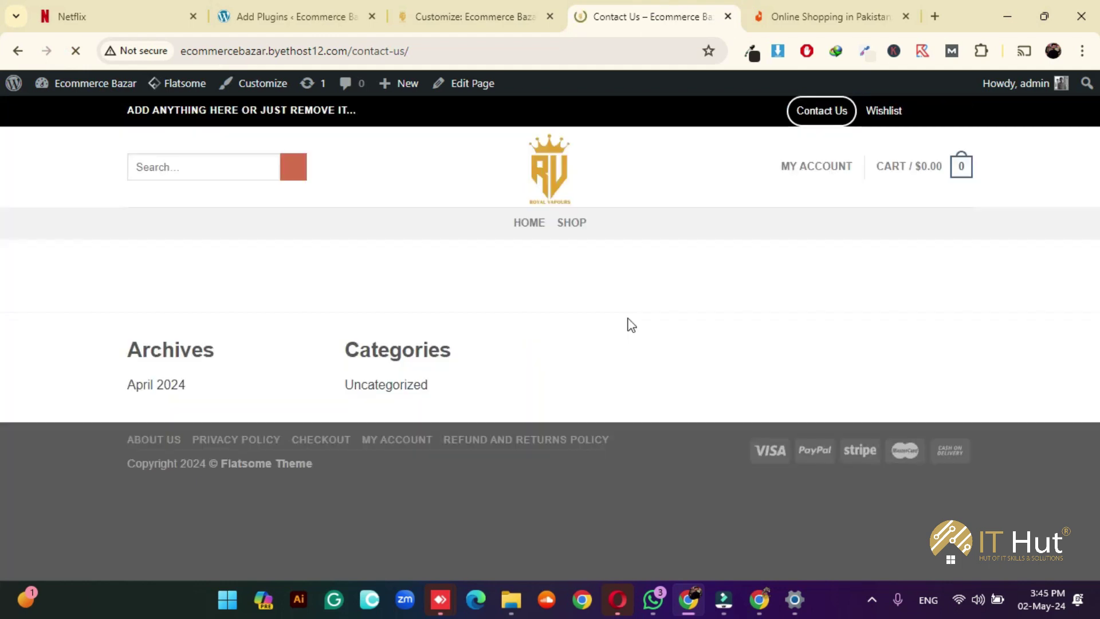
# Reduce the top bar's nav height to 16, publish it, and reload the Contact Us page to check the result
pyautogui.click(431, 14)
pyautogui.moveTo(56, 370); pyautogui.dragTo(44, 372)
pyautogui.click(194, 86)
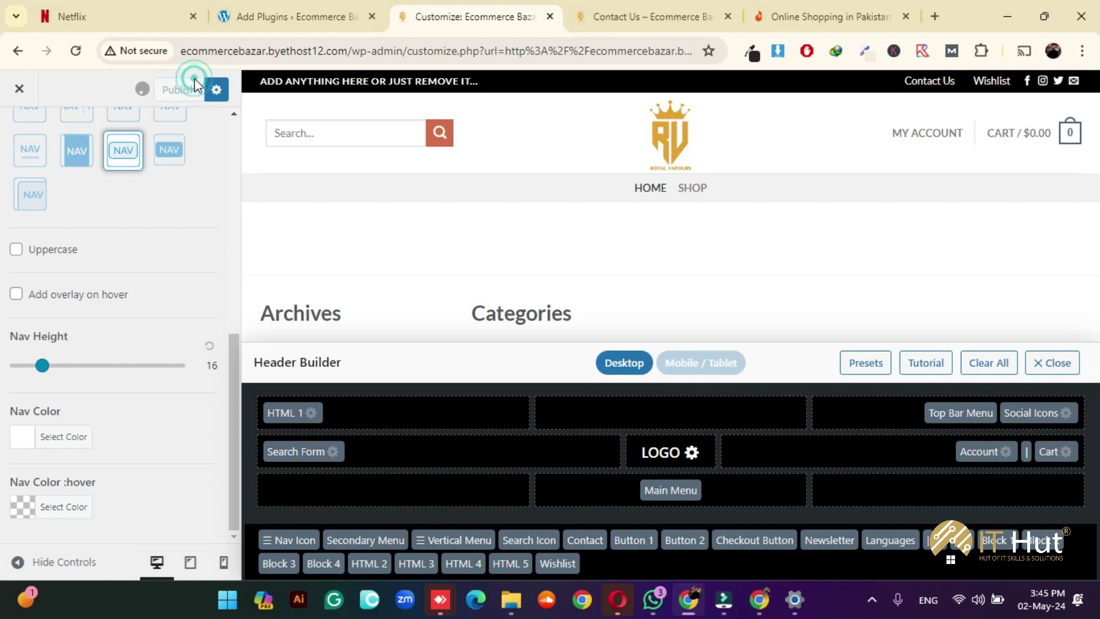
pyautogui.click(633, 8)
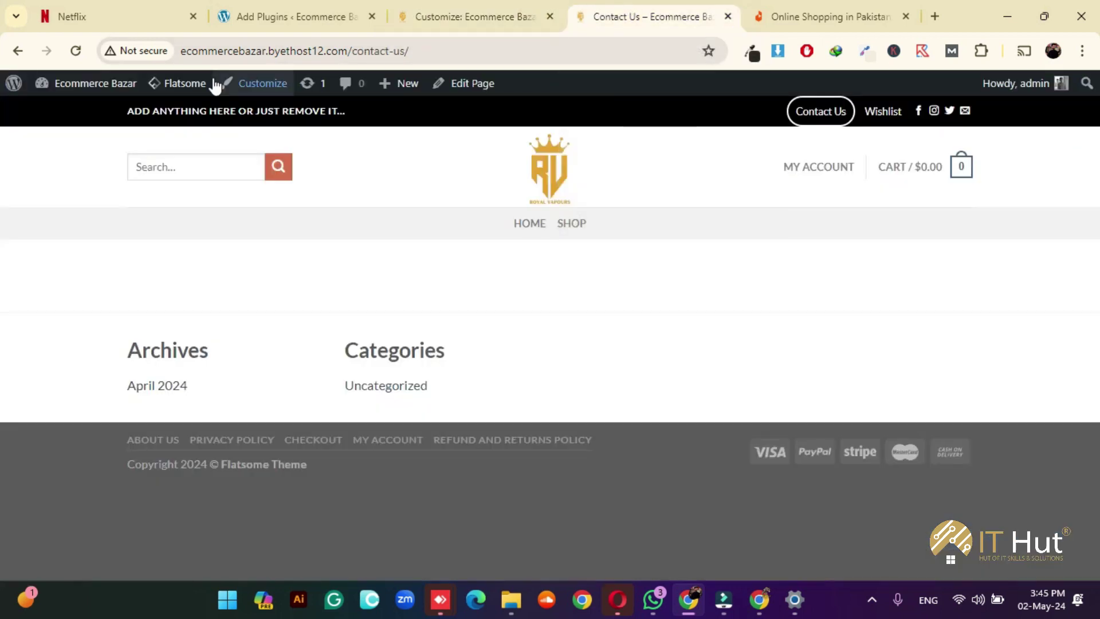
pyautogui.click(75, 51)
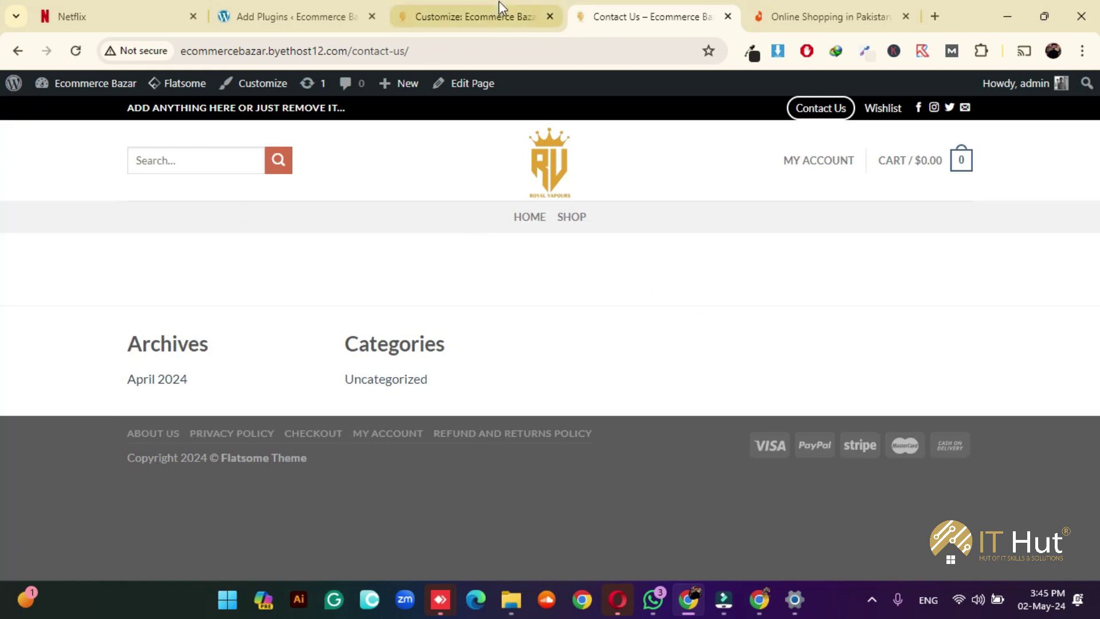
# Lower the top bar's nav height to 13, publish the change, and reload the live Contact Us page
pyautogui.click(499, 2)
pyautogui.click(45, 366)
pyautogui.moveTo(46, 370); pyautogui.dragTo(42, 370)
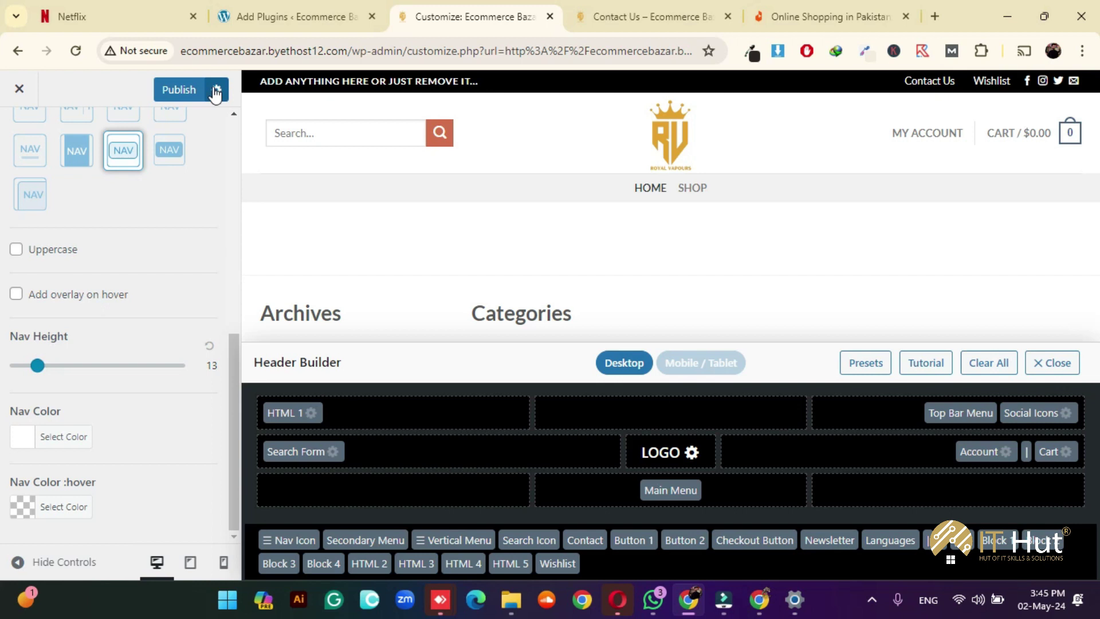
pyautogui.click(175, 89)
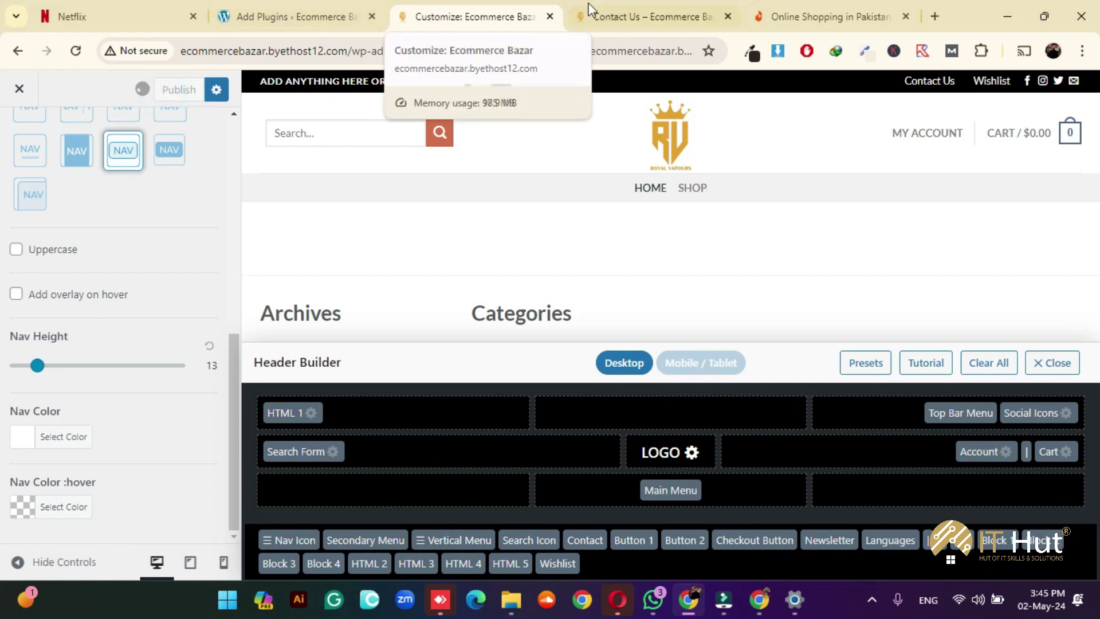
pyautogui.hotkey('ctrl', 'Tab')
pyautogui.click(75, 50)
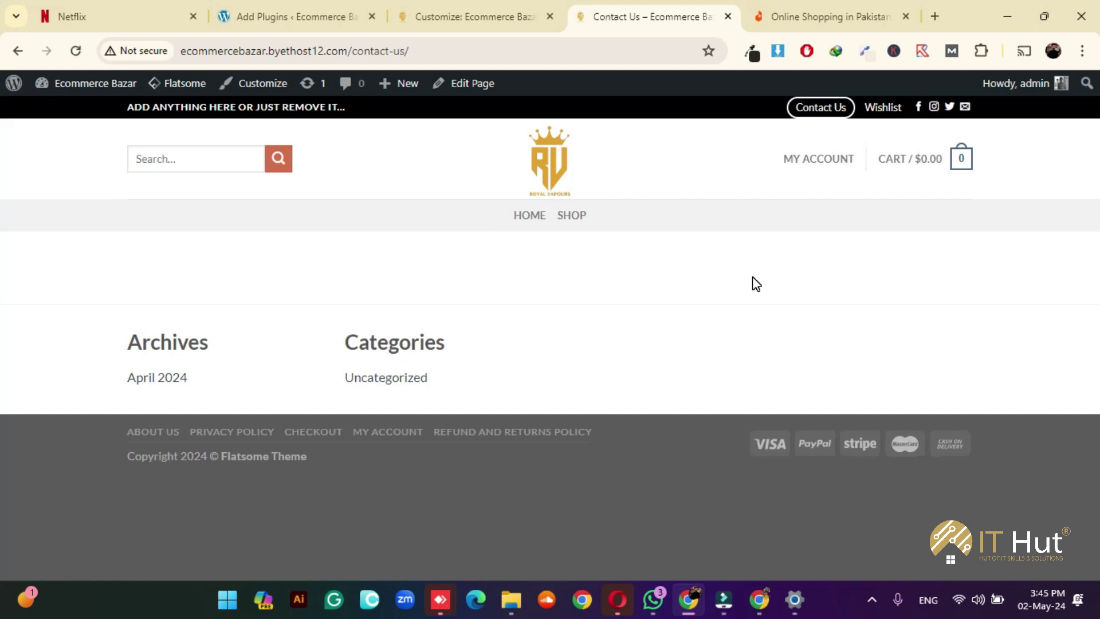
# Apply the solid full-height block navigation style to the top bar, publish it, and reload the Contact Us page
pyautogui.click(434, 10)
pyautogui.scroll(2, 86, 229)
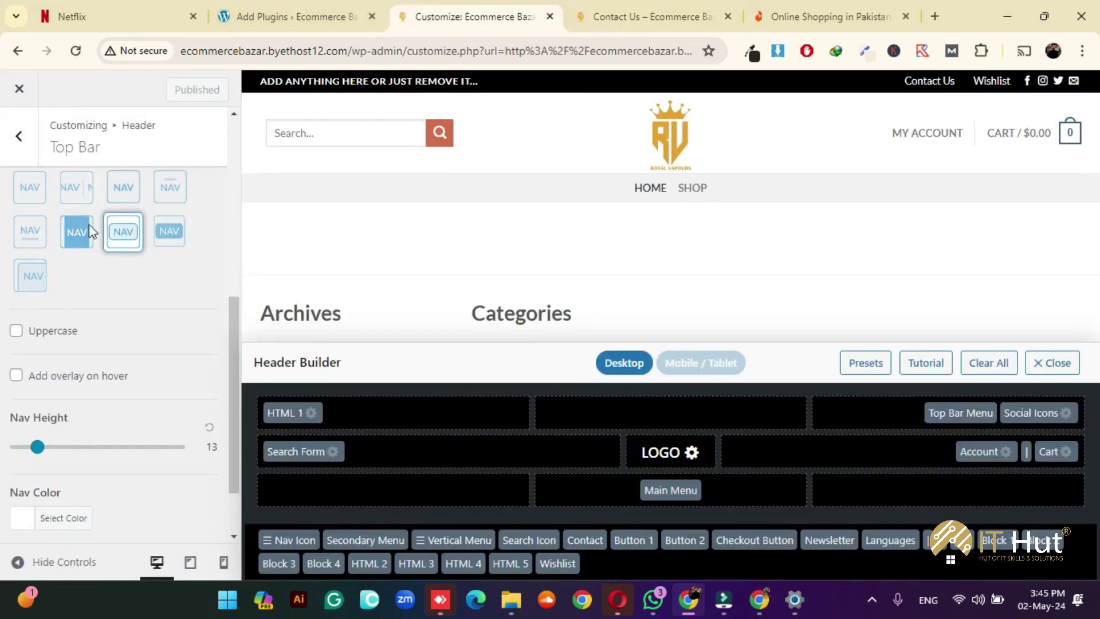
pyautogui.click(85, 235)
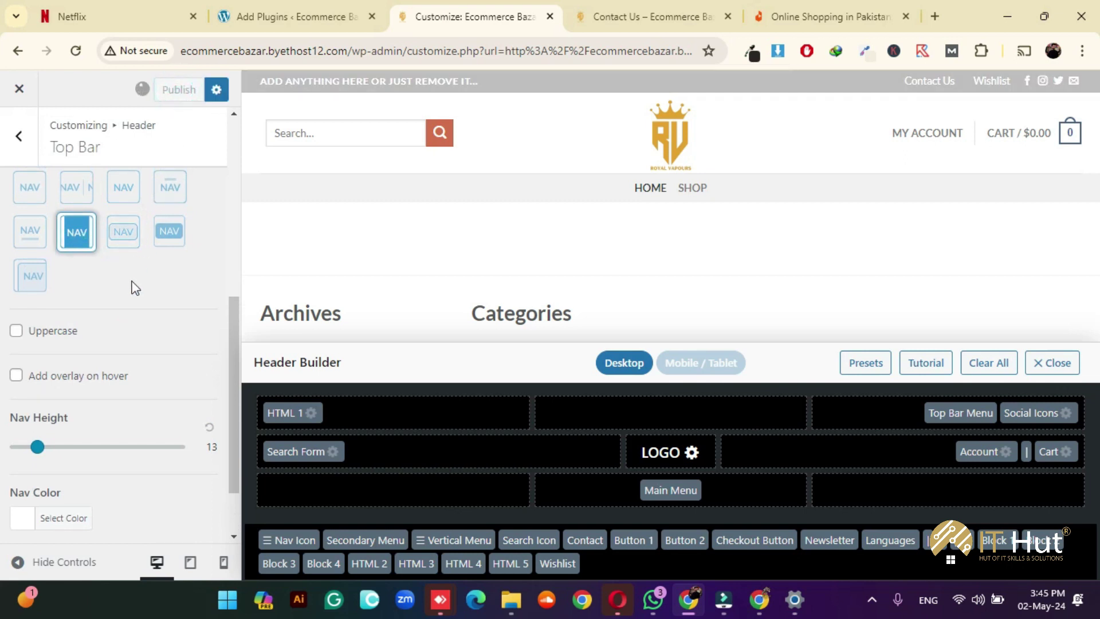
pyautogui.click(627, 13)
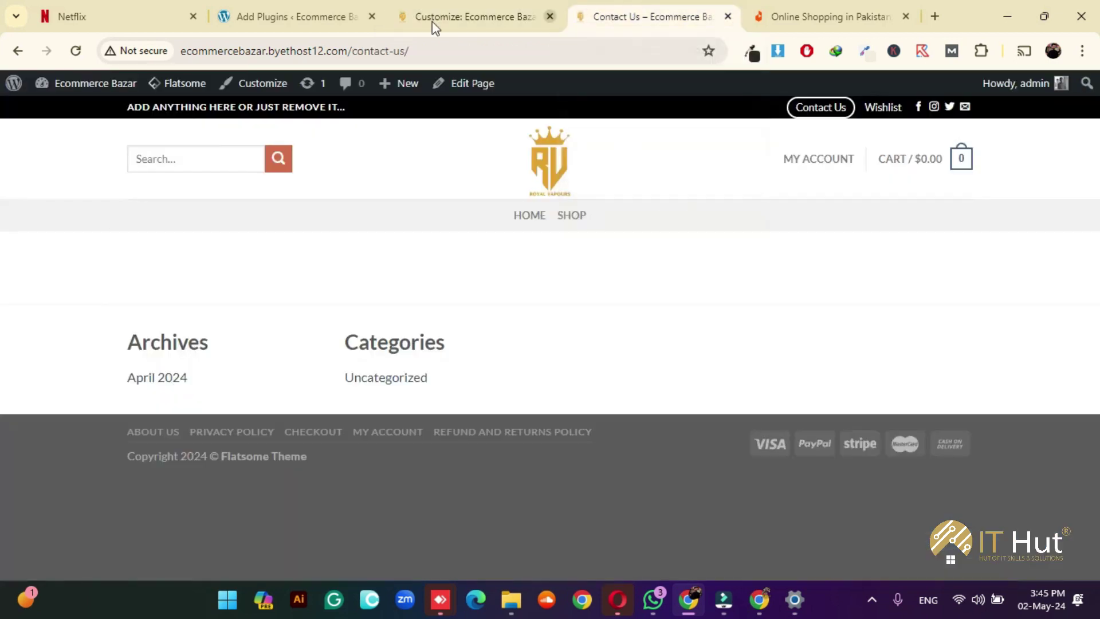
pyautogui.click(75, 50)
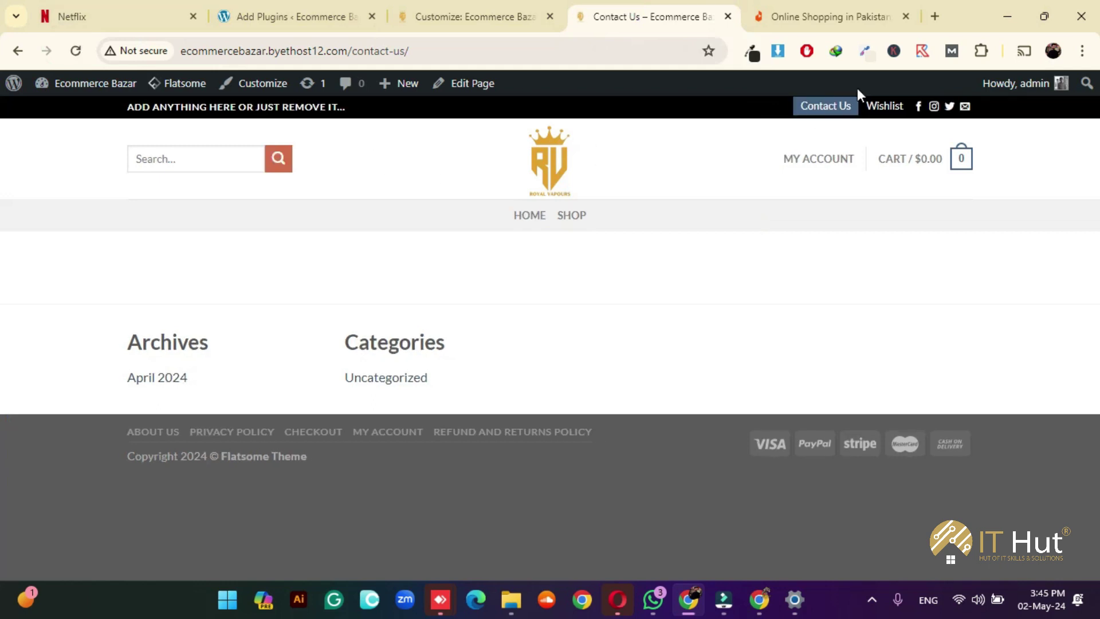
# Return to the customizer and choose the top-line navigation style, third in the first row, for the top bar
pyautogui.click(470, 12)
pyautogui.scroll(2, 86, 230)
pyautogui.click(126, 267)
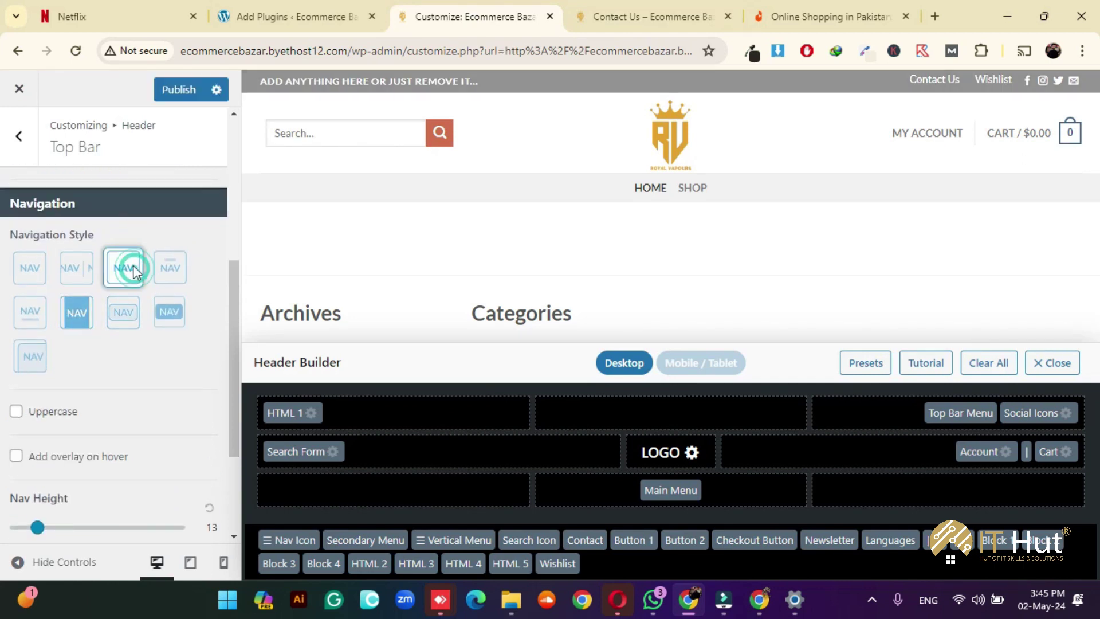
pyautogui.scroll(-3, 130, 319)
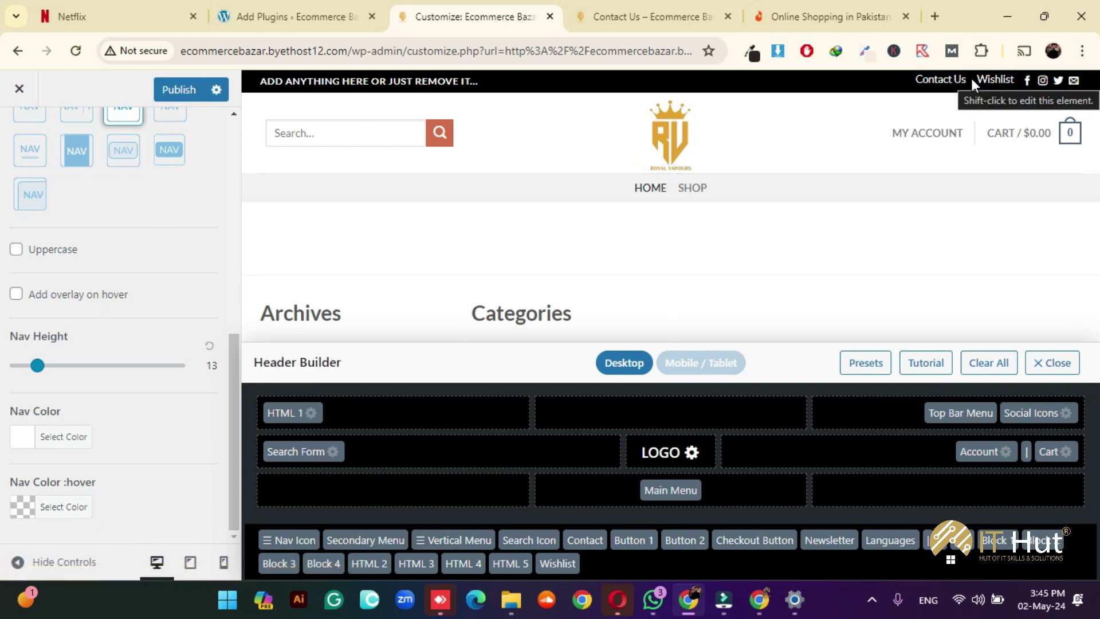
# Set the top bar's nav hover color to the orange preset, publish the changes, and check them on the live Contact Us page
pyautogui.click(56, 507)
pyautogui.scroll(-3, 160, 409)
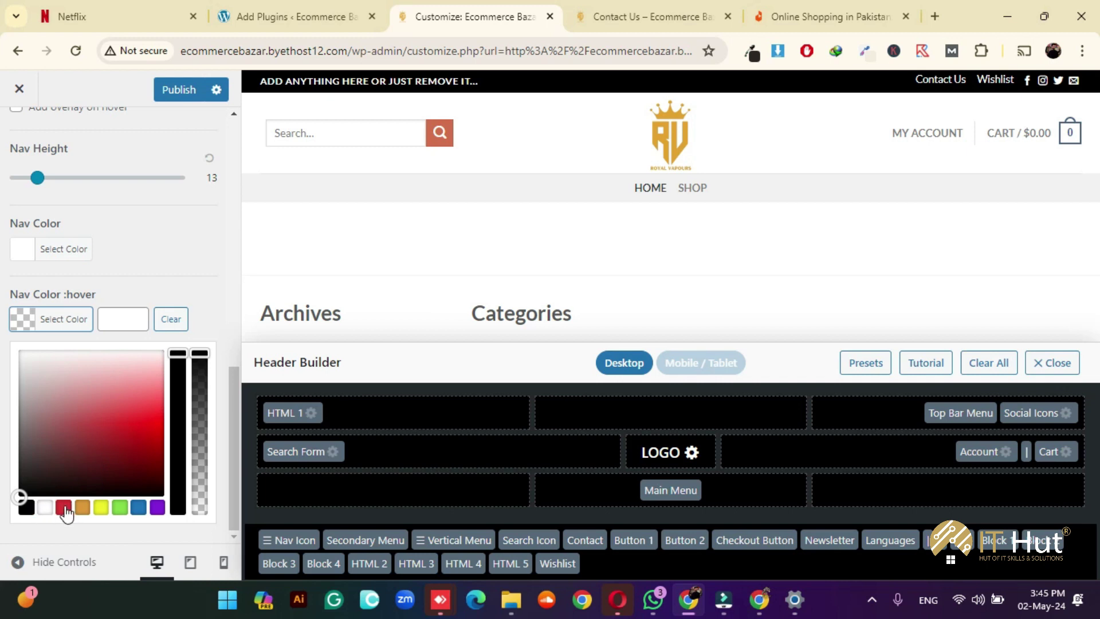
pyautogui.click(82, 507)
pyautogui.click(175, 89)
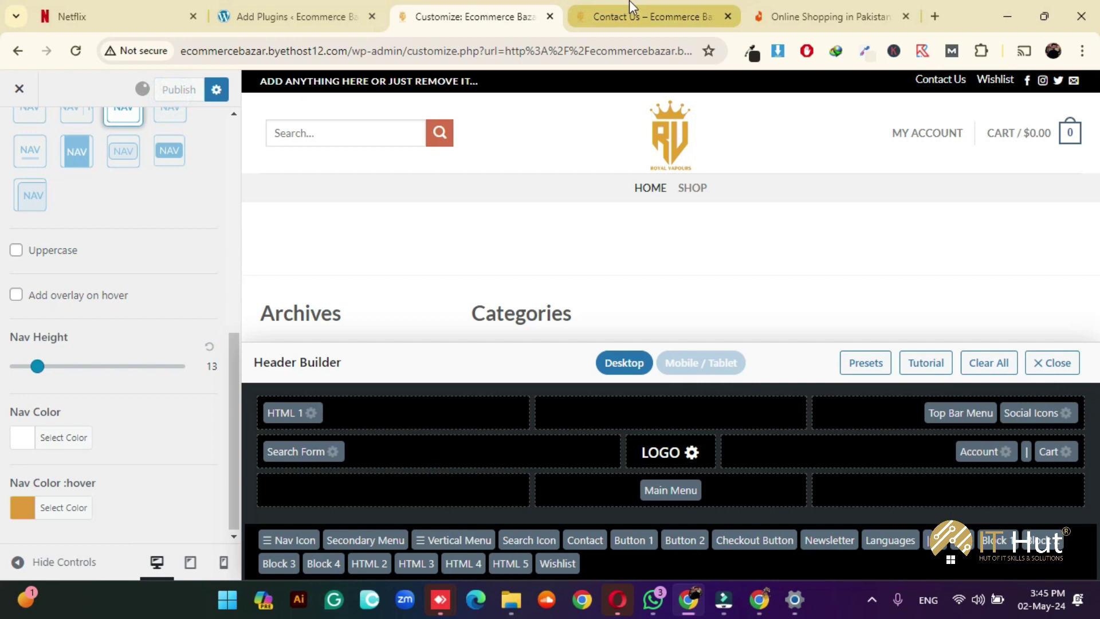
pyautogui.moveTo(632, 7)
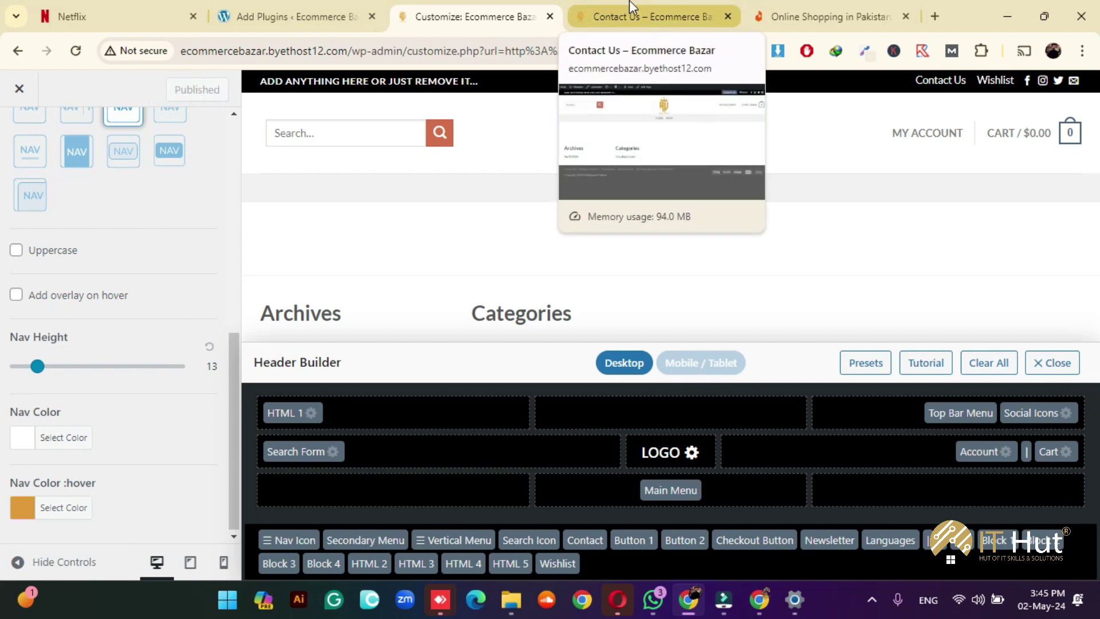
pyautogui.click(633, 9)
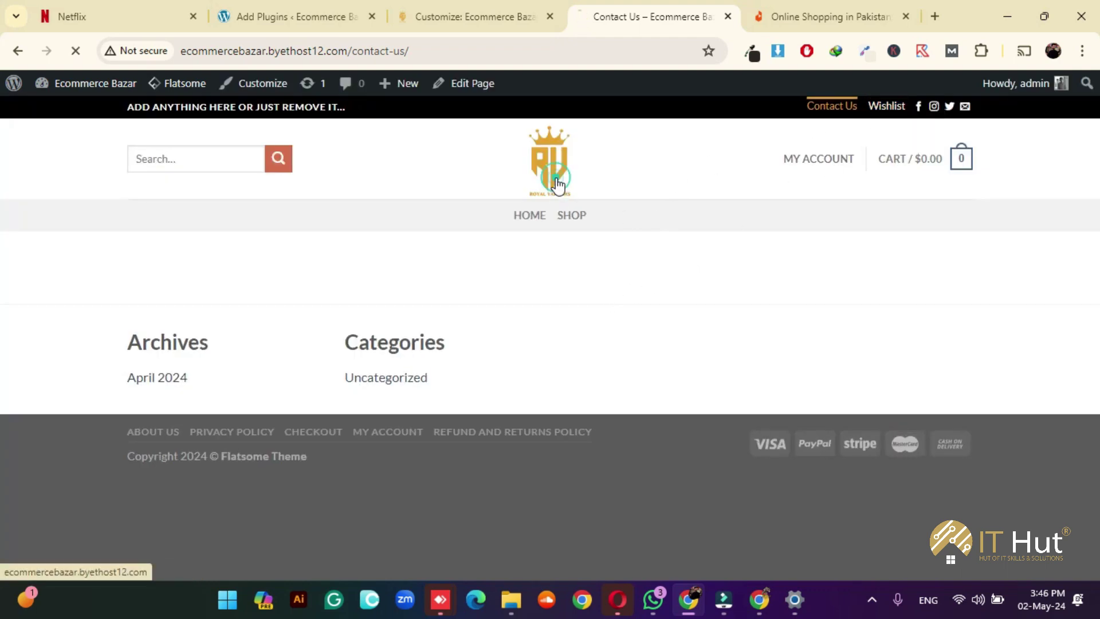
# Return to the customizer and move HTML 1 to the top bar's center section and Social Icons to its left section
pyautogui.click(495, 11)
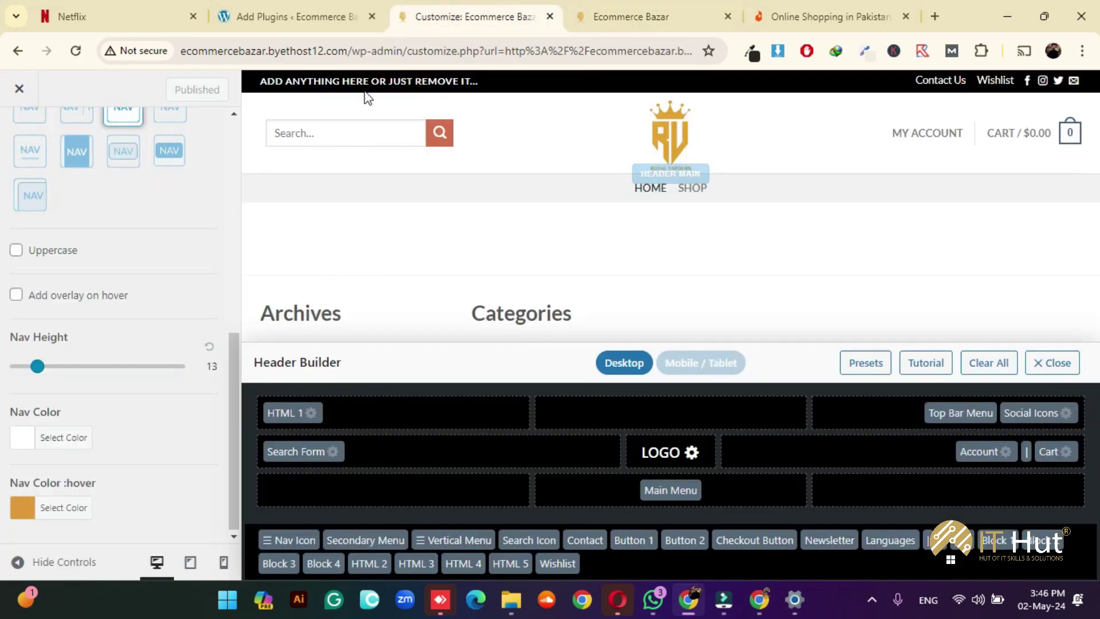
pyautogui.moveTo(310, 413); pyautogui.dragTo(655, 419)
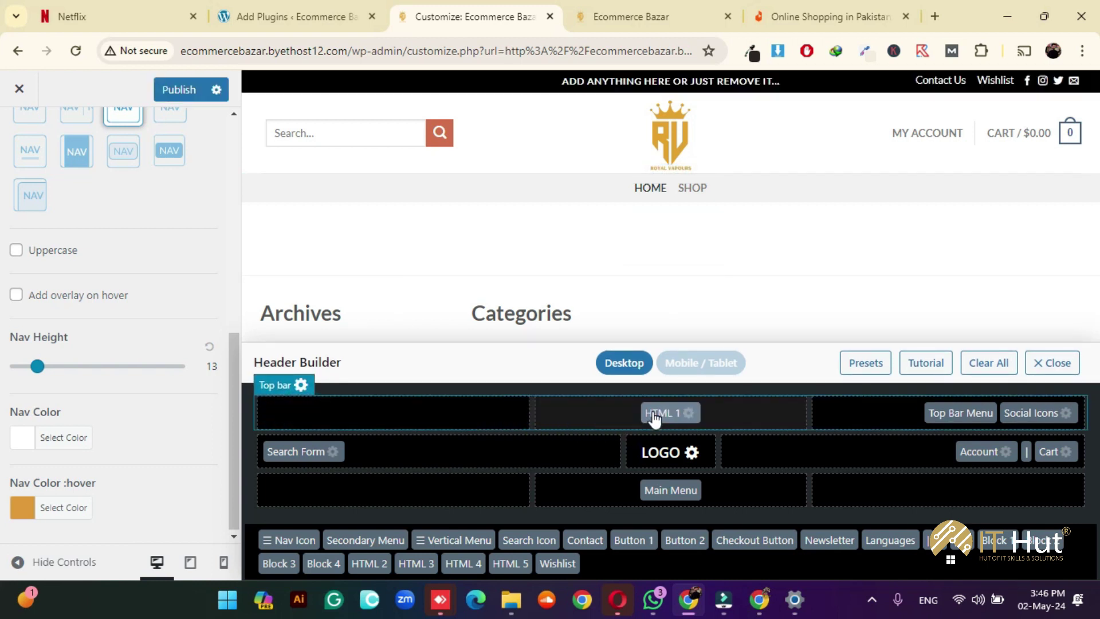
pyautogui.moveTo(1032, 413); pyautogui.dragTo(399, 412)
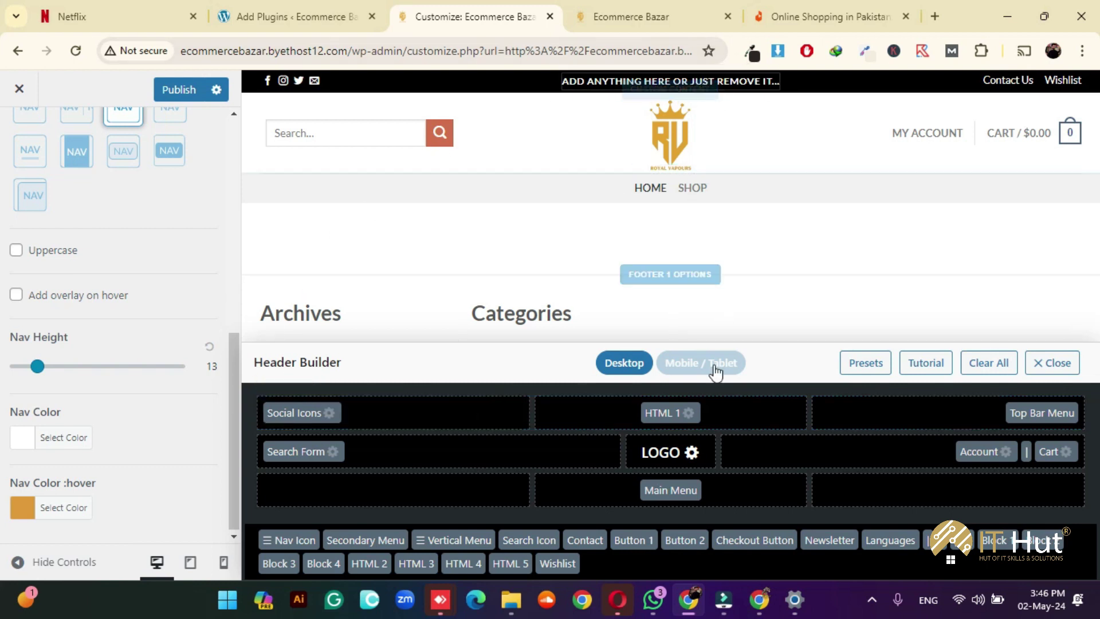
# Replace the HTML 1 content with "Free Shipping On All Orders Above 2000pkr/-"
pyautogui.click(689, 414)
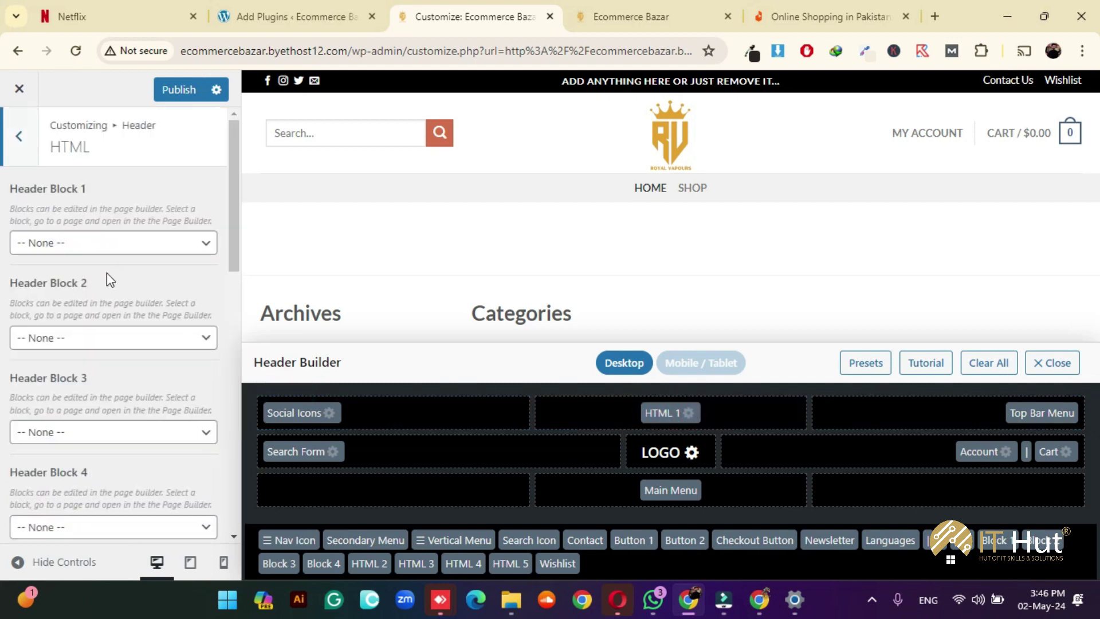
pyautogui.scroll(-6, 109, 269)
pyautogui.moveTo(93, 245); pyautogui.dragTo(3, 205)
pyautogui.press('BackSpace')
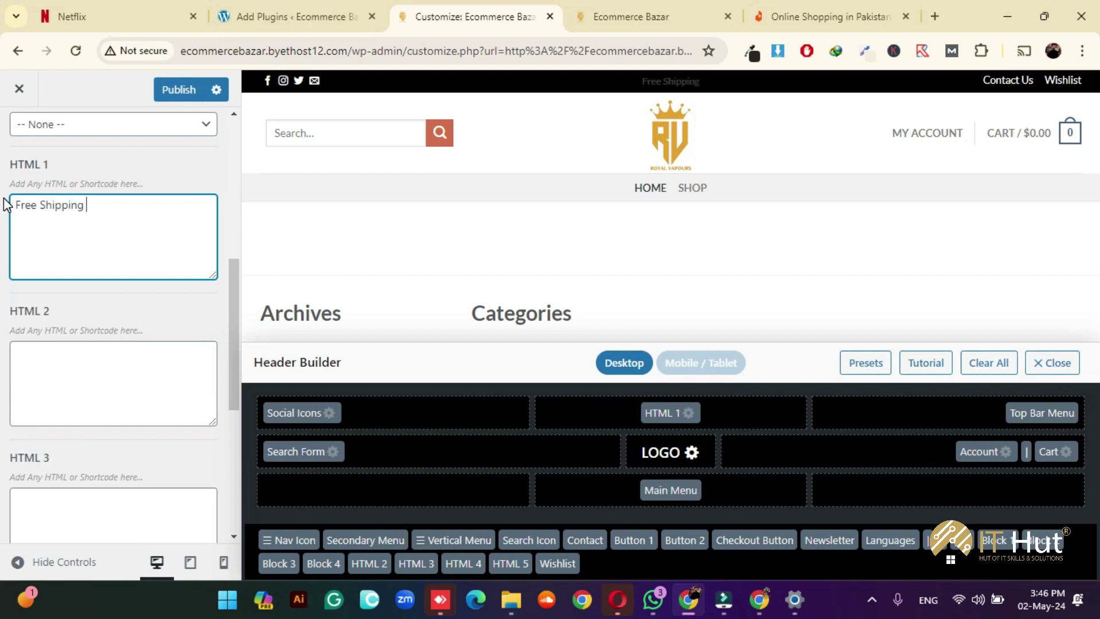
pyautogui.write('ll Or')
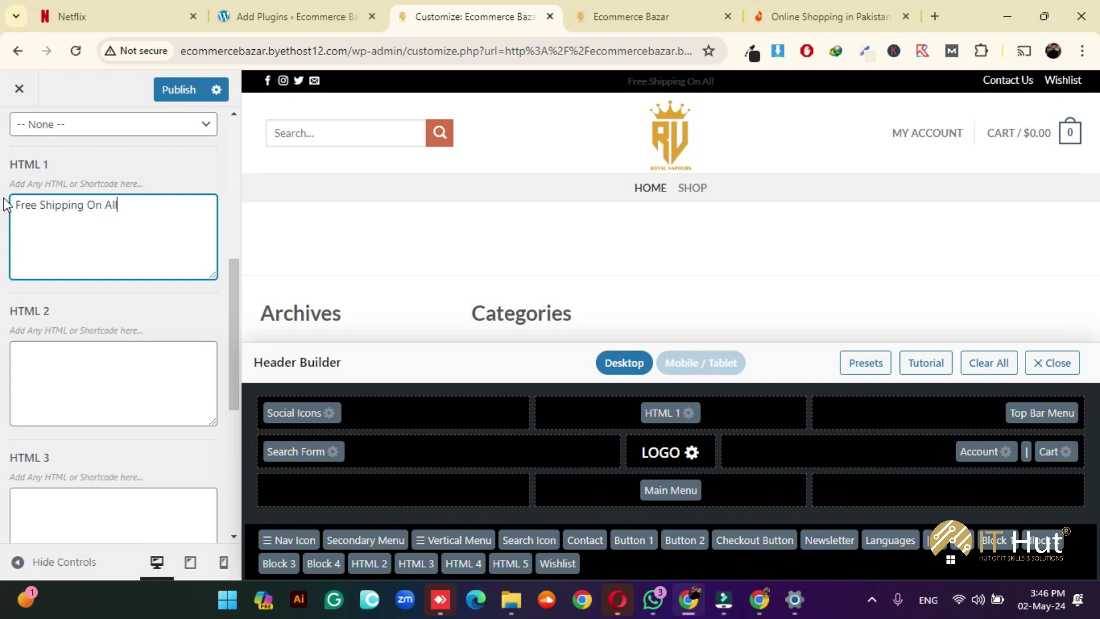
pyautogui.write('s Above')
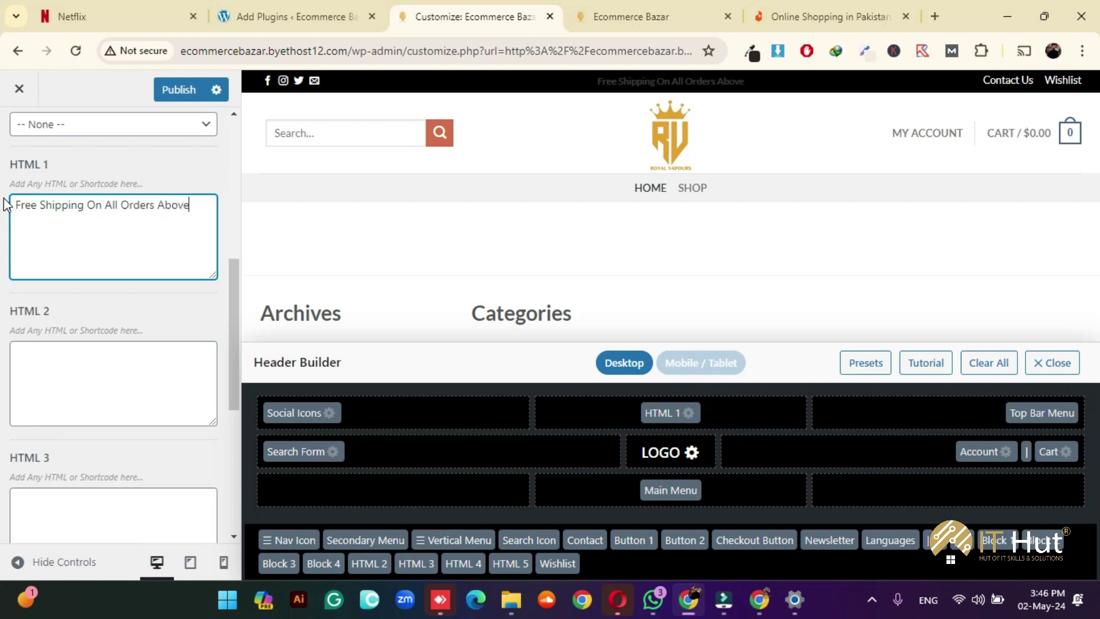
pyautogui.write(' 2000')
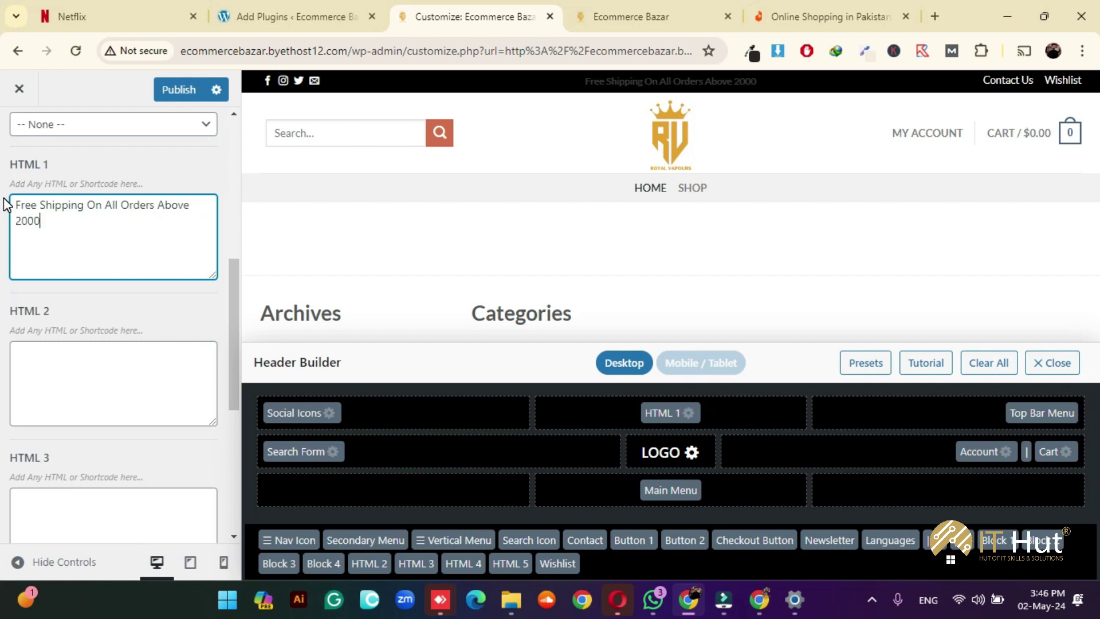
pyautogui.write('pkr/-')
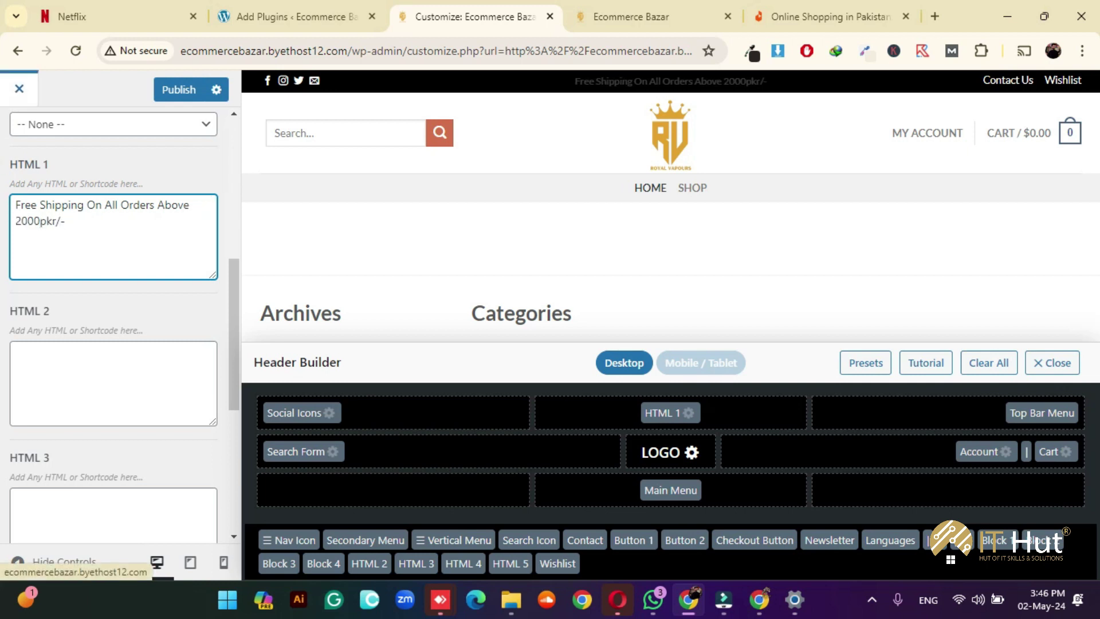
# Open the Header Main settings from the Header section and increase the height to 122
pyautogui.scroll(5, 99, 255)
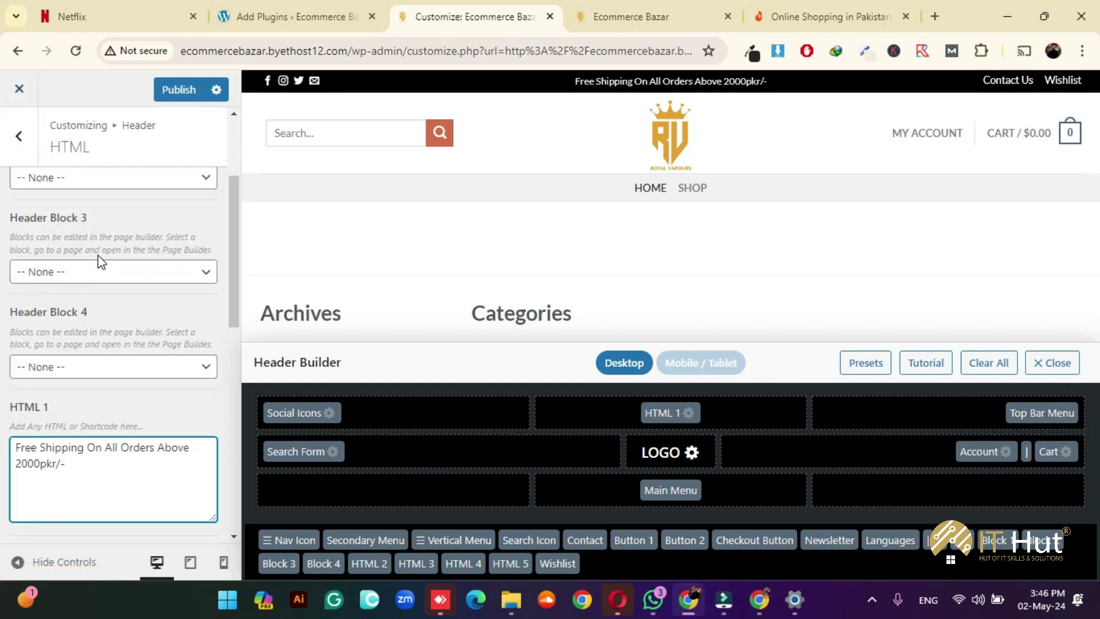
pyautogui.click(19, 136)
pyautogui.click(16, 154)
pyautogui.click(17, 136)
pyautogui.scroll(5, 74, 233)
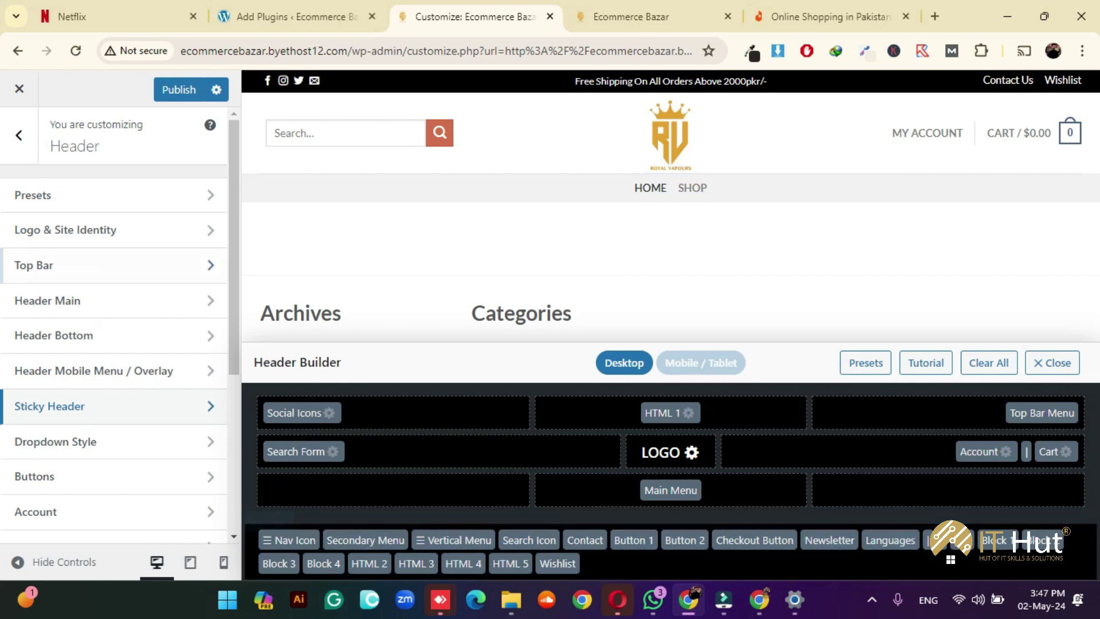
pyautogui.click(113, 300)
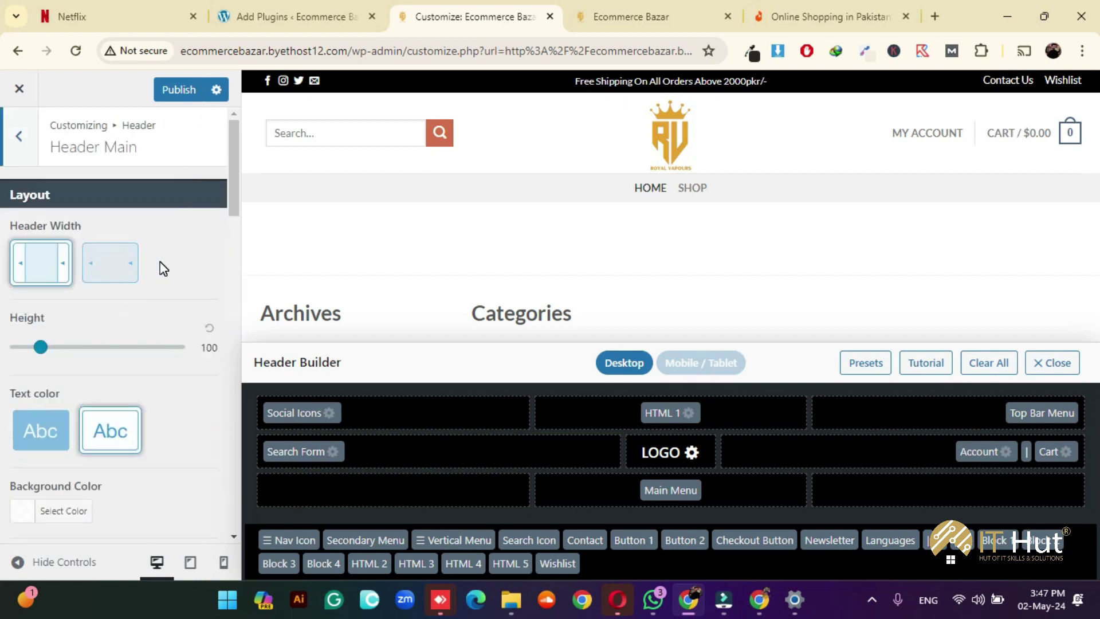
pyautogui.moveTo(41, 355)
pyautogui.mouseDown()
pyautogui.moveTo(72, 356)
pyautogui.moveTo(48, 354)
pyautogui.mouseUp()
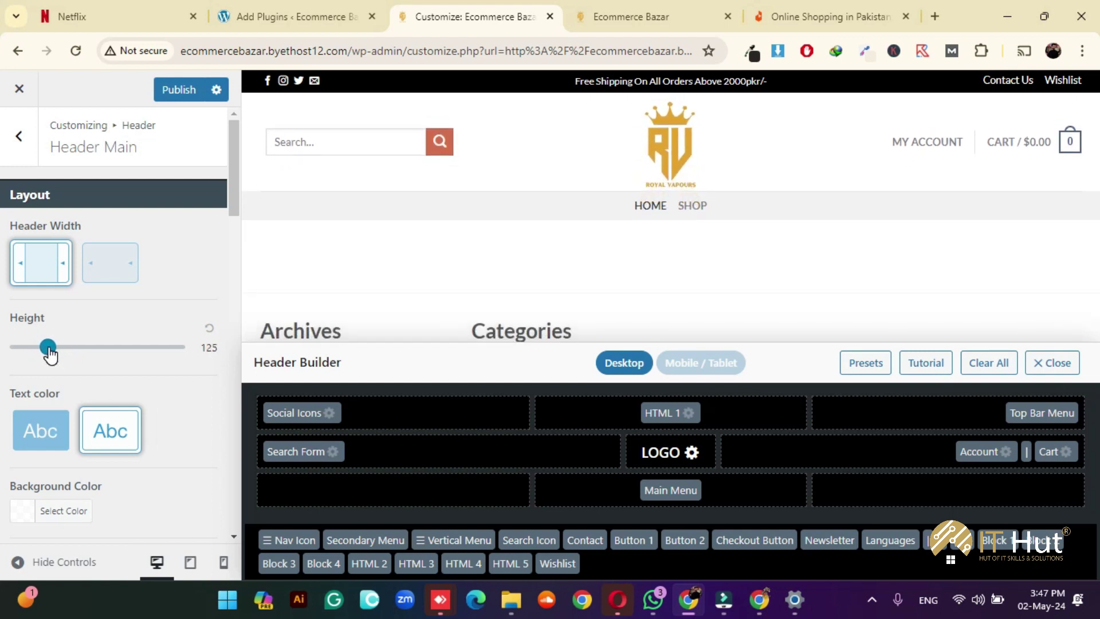
# Set the main header's background color to the black preset
pyautogui.scroll(-1, 46, 375)
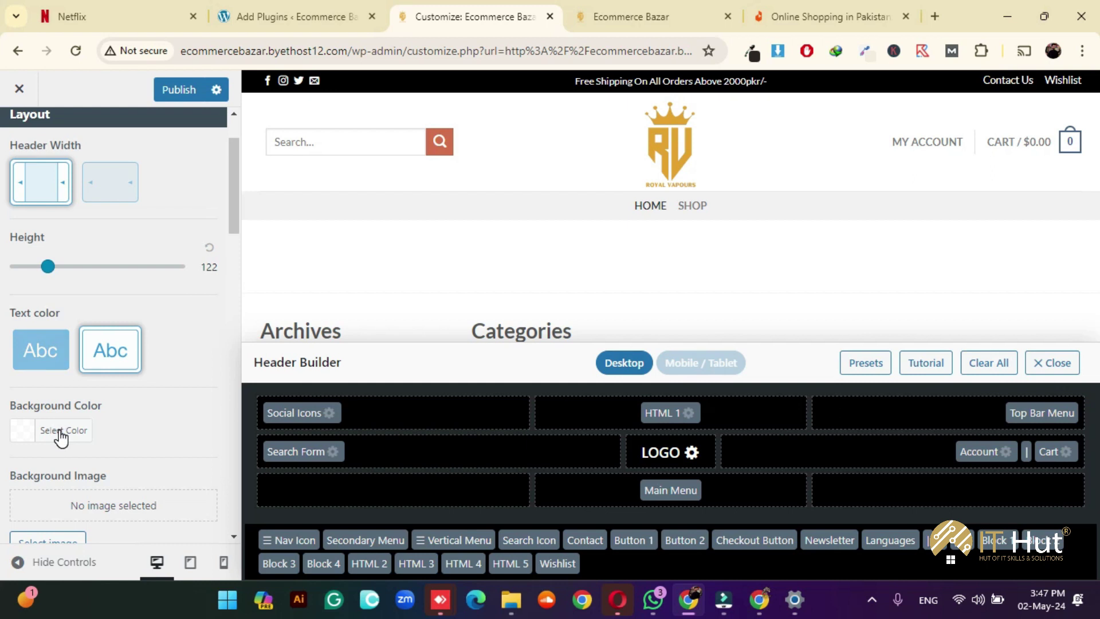
pyautogui.scroll(-1, 63, 436)
pyautogui.click(70, 354)
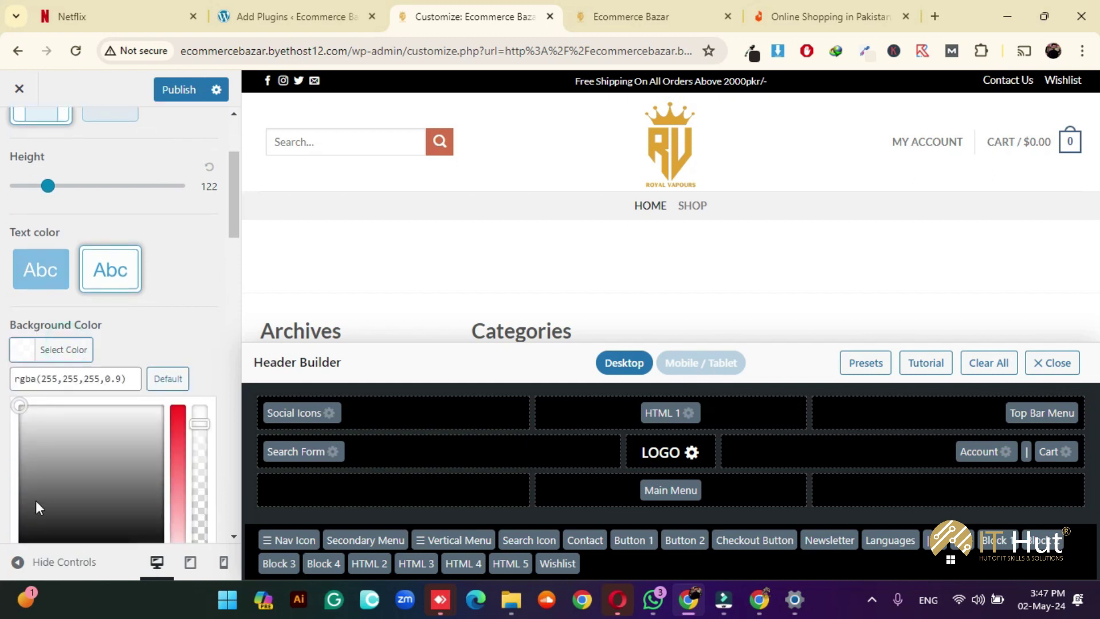
pyautogui.scroll(-2, 81, 469)
pyautogui.click(27, 400)
pyautogui.scroll(1, 84, 309)
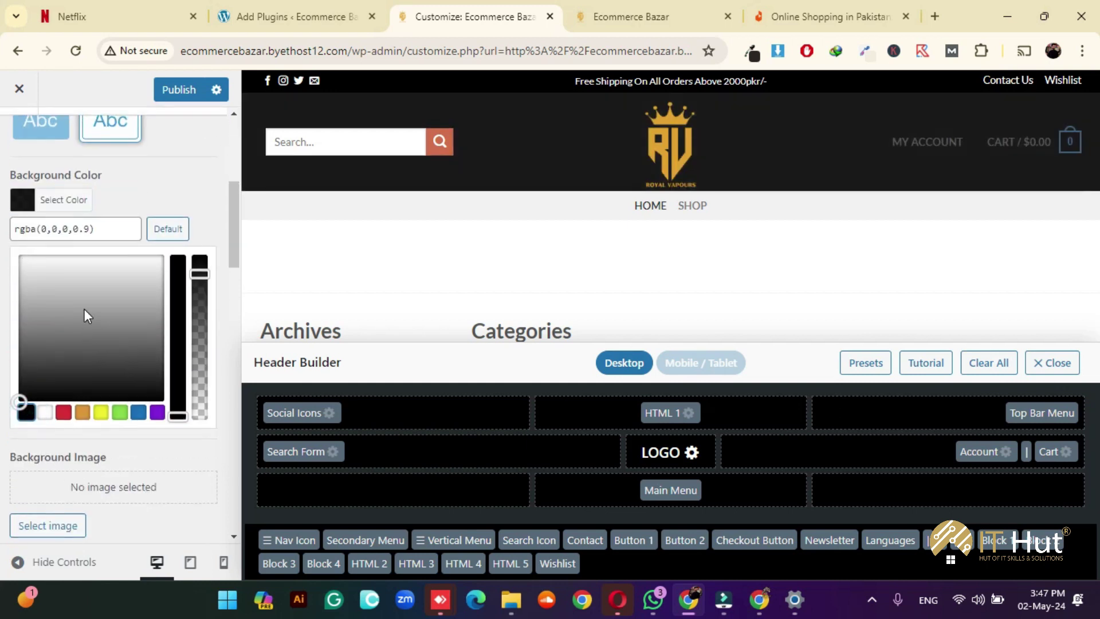
# Make the main header's background fully opaque black, #000000, and select the light text color option
pyautogui.scroll(1, 196, 280)
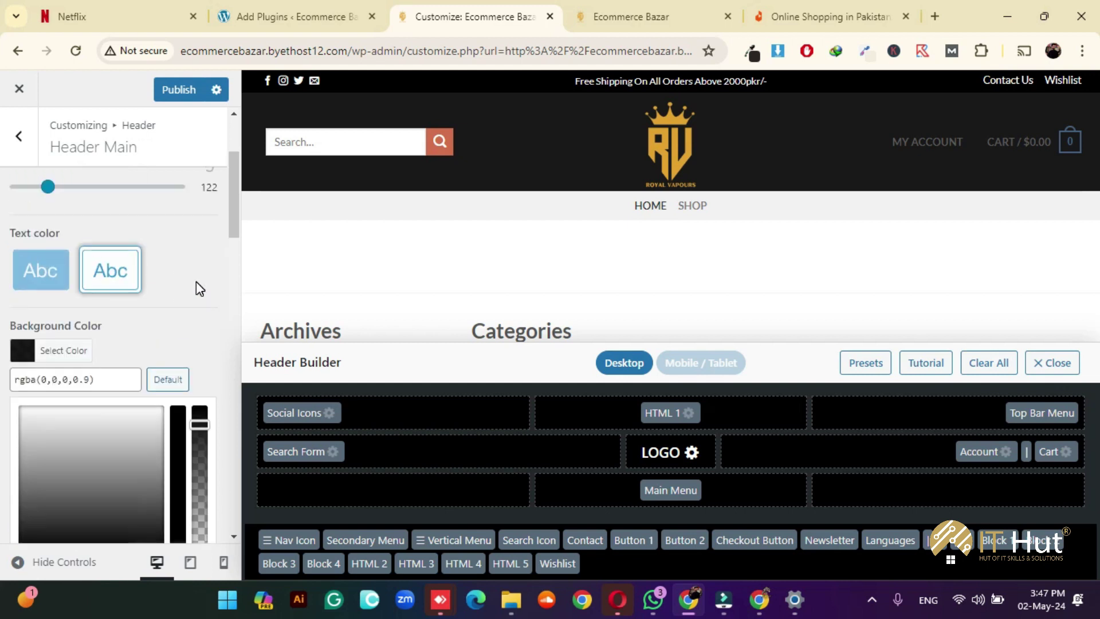
pyautogui.scroll(-3, 172, 332)
pyautogui.scroll(2, 195, 321)
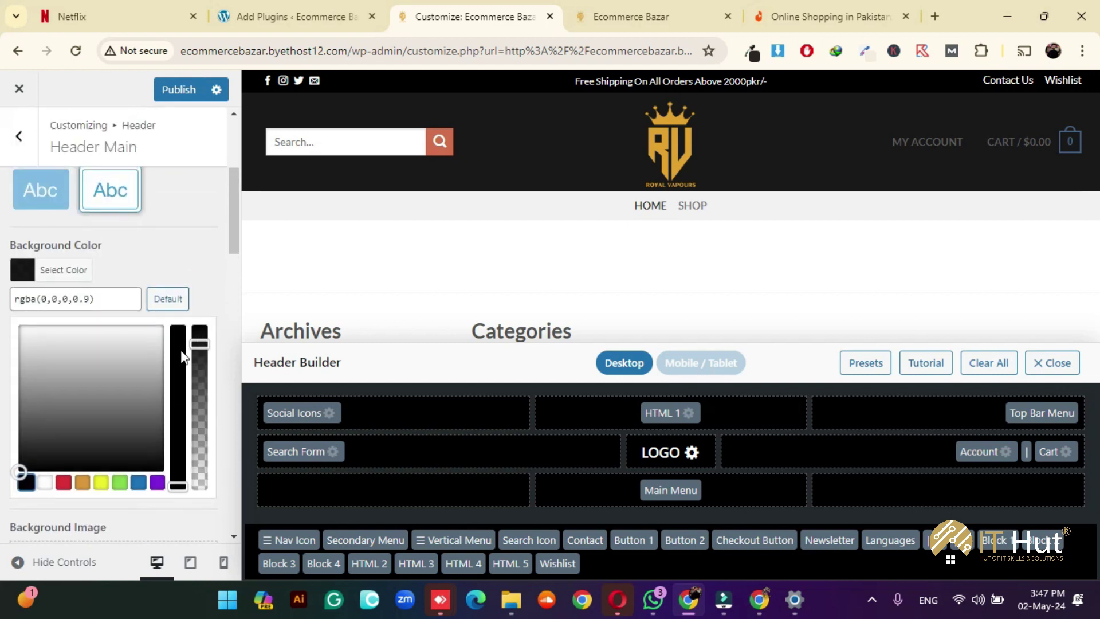
pyautogui.moveTo(192, 343); pyautogui.dragTo(195, 328)
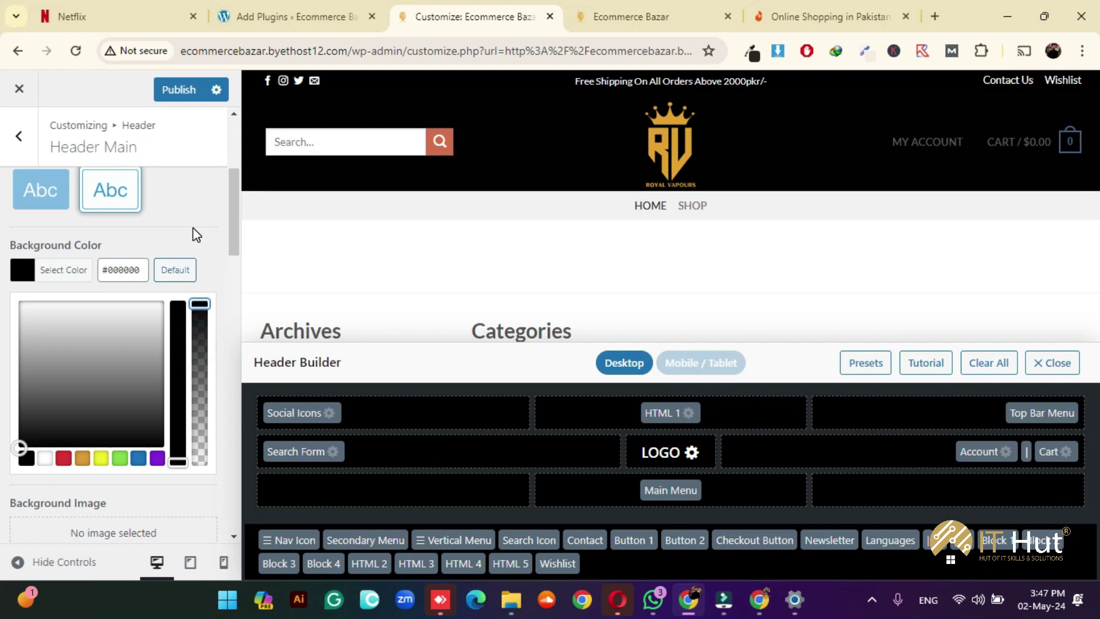
pyautogui.click(192, 227)
pyautogui.scroll(1, 172, 261)
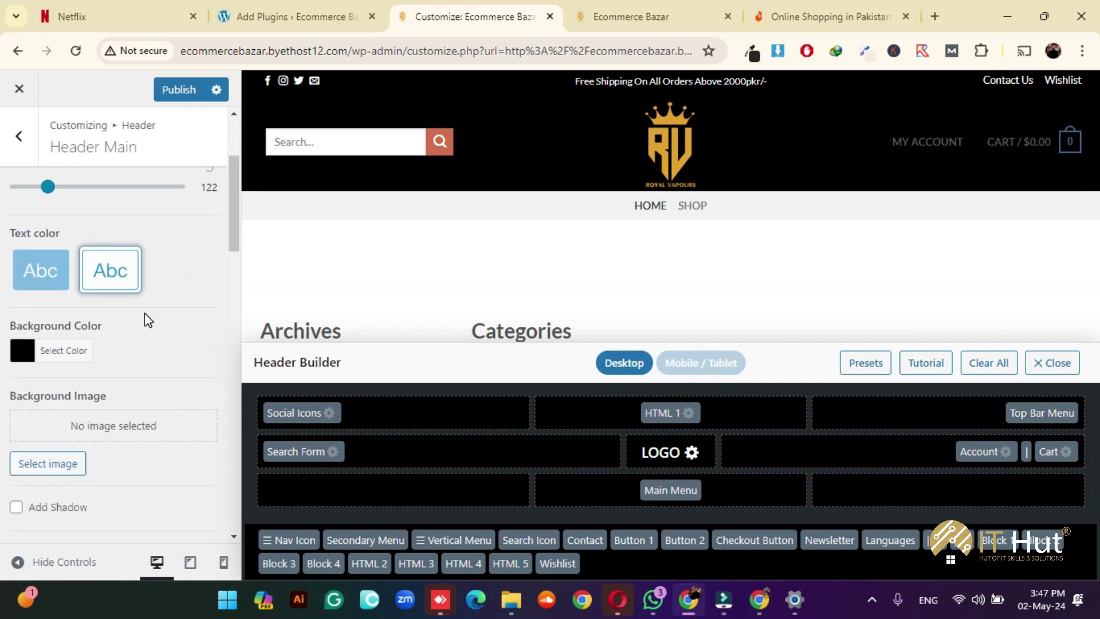
pyautogui.click(47, 264)
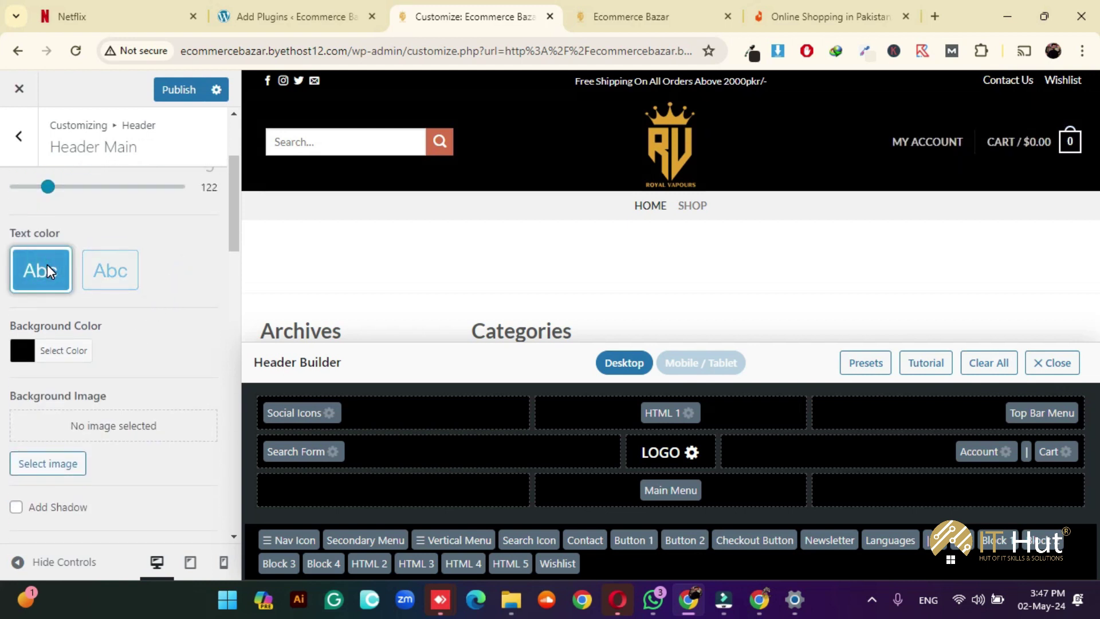
# Try the main header's shadow and disable it again, then turn off Add Divider
pyautogui.scroll(-3, 189, 319)
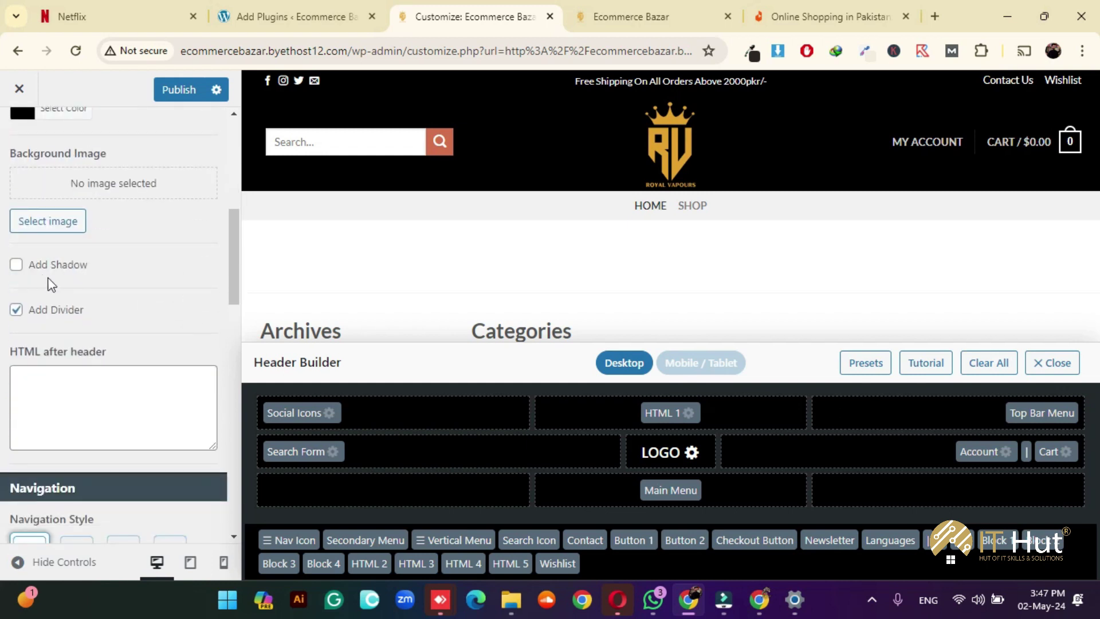
pyautogui.click(51, 267)
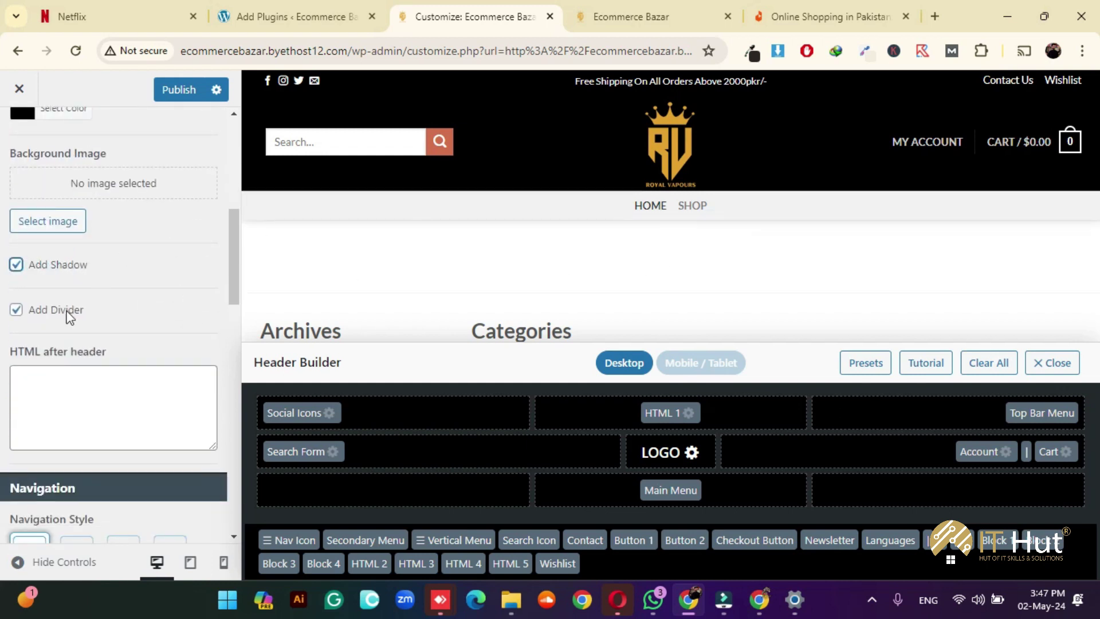
pyautogui.click(55, 273)
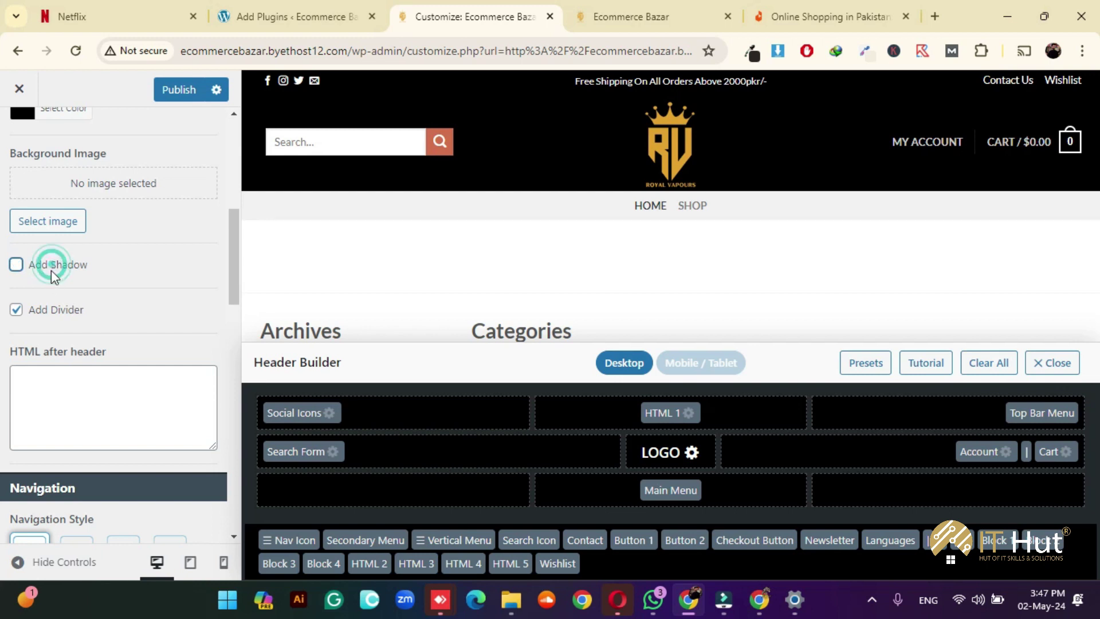
pyautogui.click(62, 316)
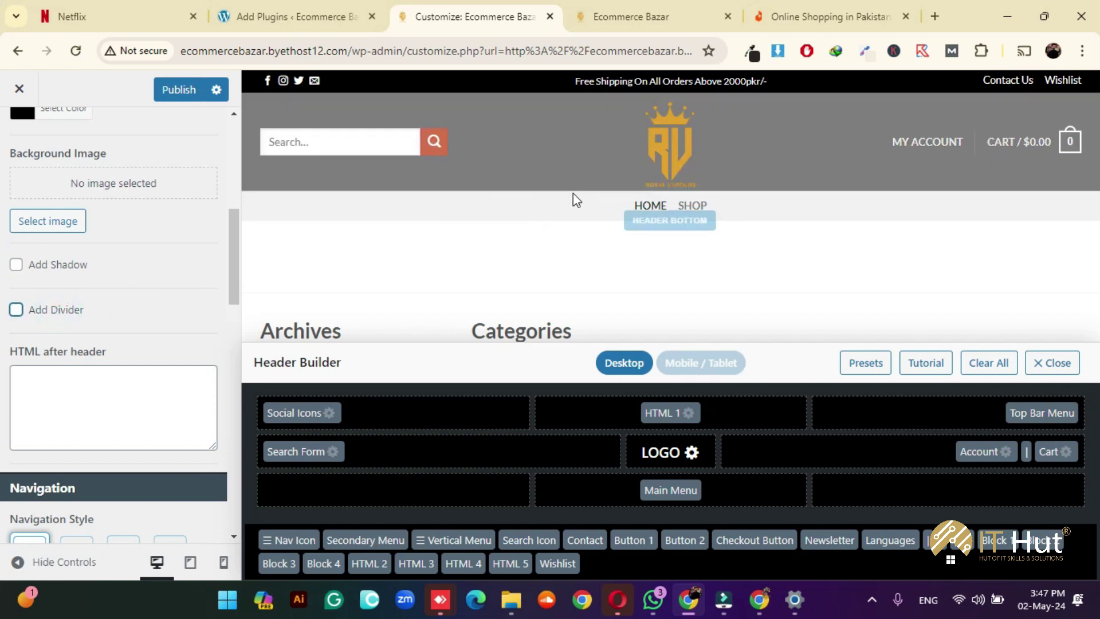
# Set the main header's nav size to S, trying S for nav spacing before restoring it to Default
pyautogui.scroll(-2, 140, 296)
pyautogui.scroll(-3, 140, 294)
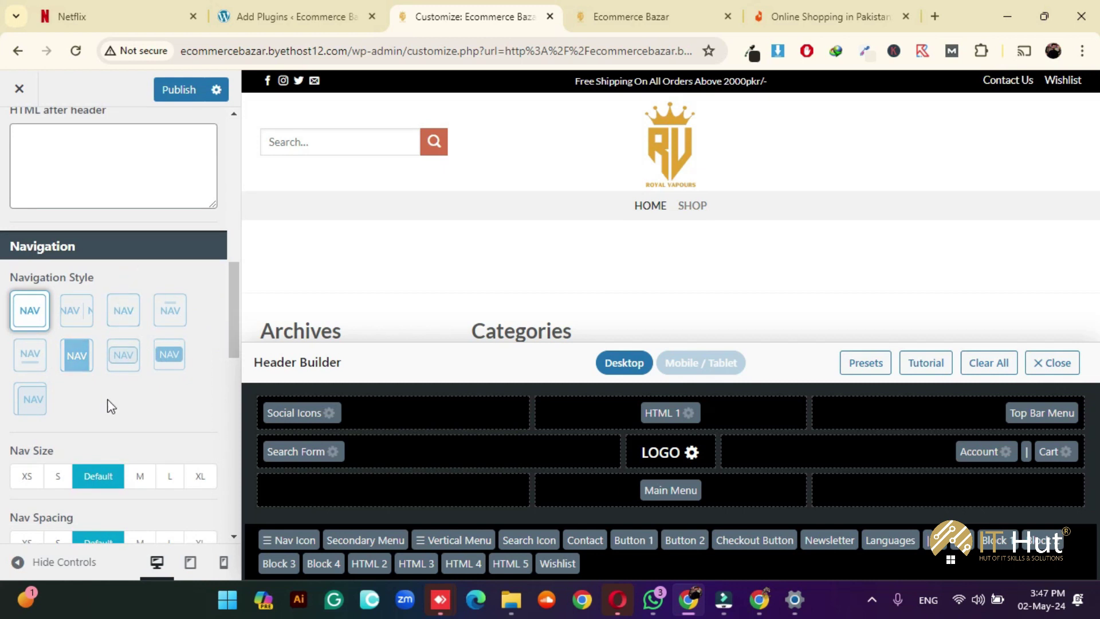
pyautogui.scroll(-2, 111, 406)
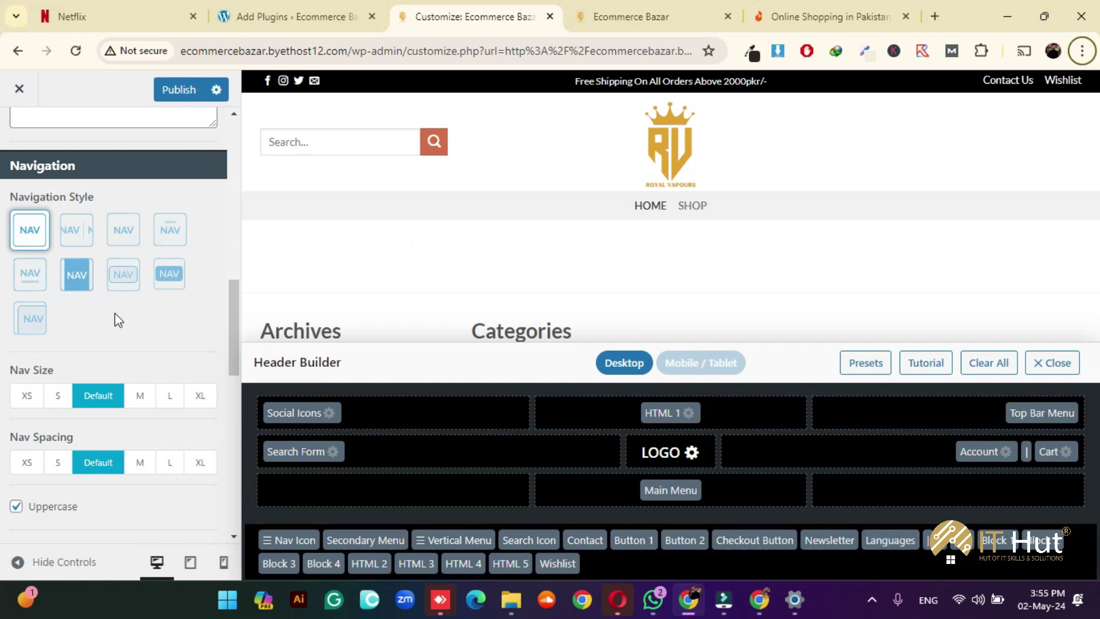
pyautogui.click(60, 396)
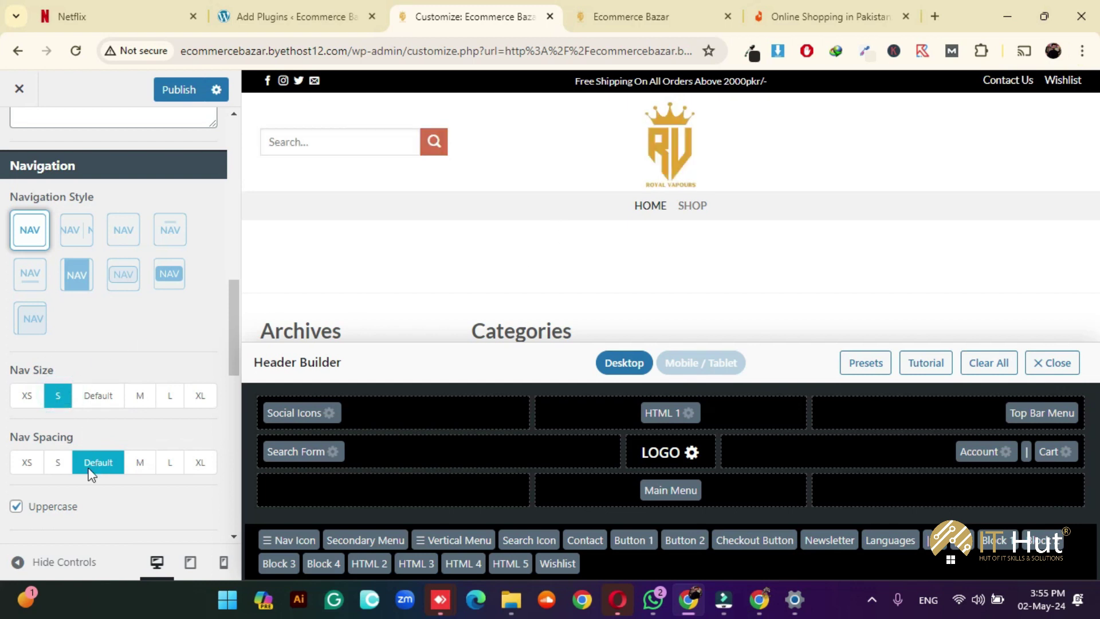
pyautogui.scroll(-3, 115, 450)
pyautogui.scroll(3, 87, 305)
pyautogui.click(58, 463)
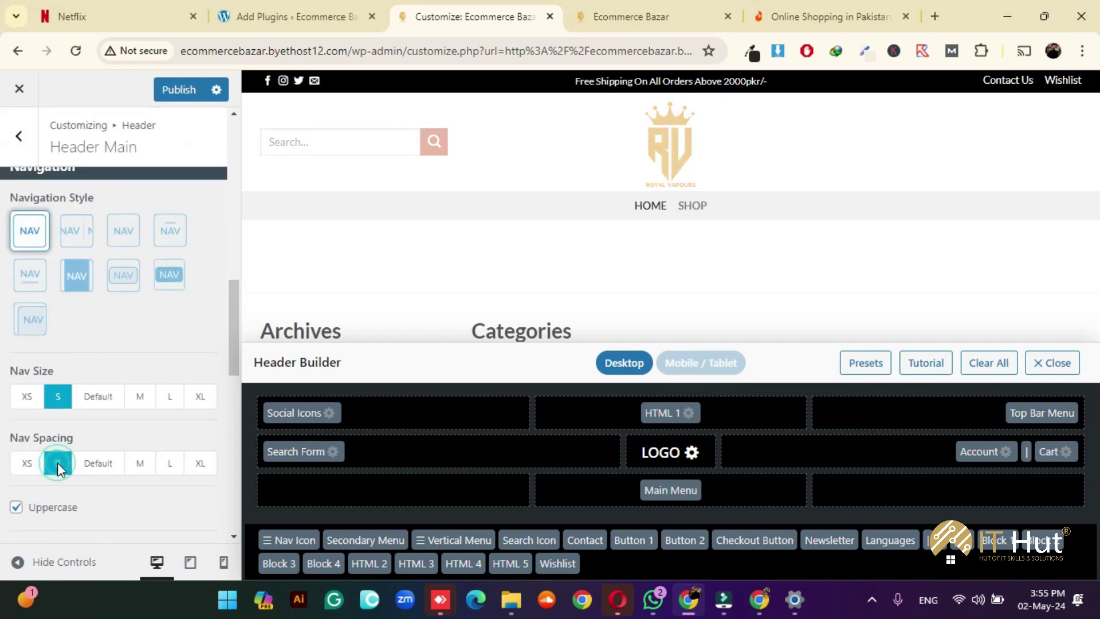
pyautogui.click(102, 464)
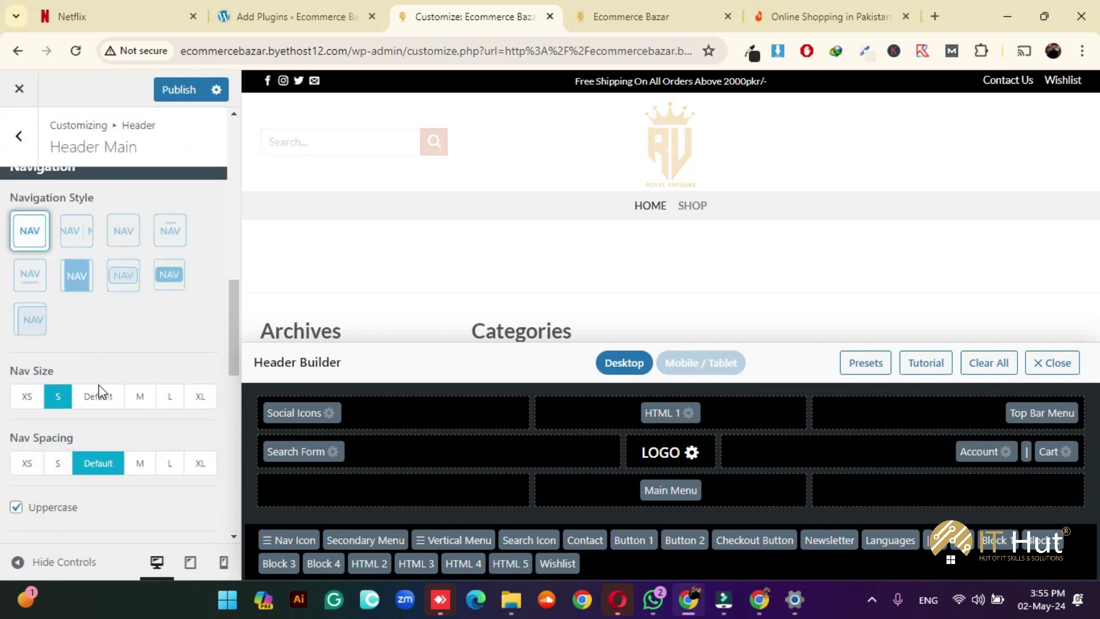
# Try the outlined rounded navigation style for the main header, then choose the third style in the first row
pyautogui.click(119, 281)
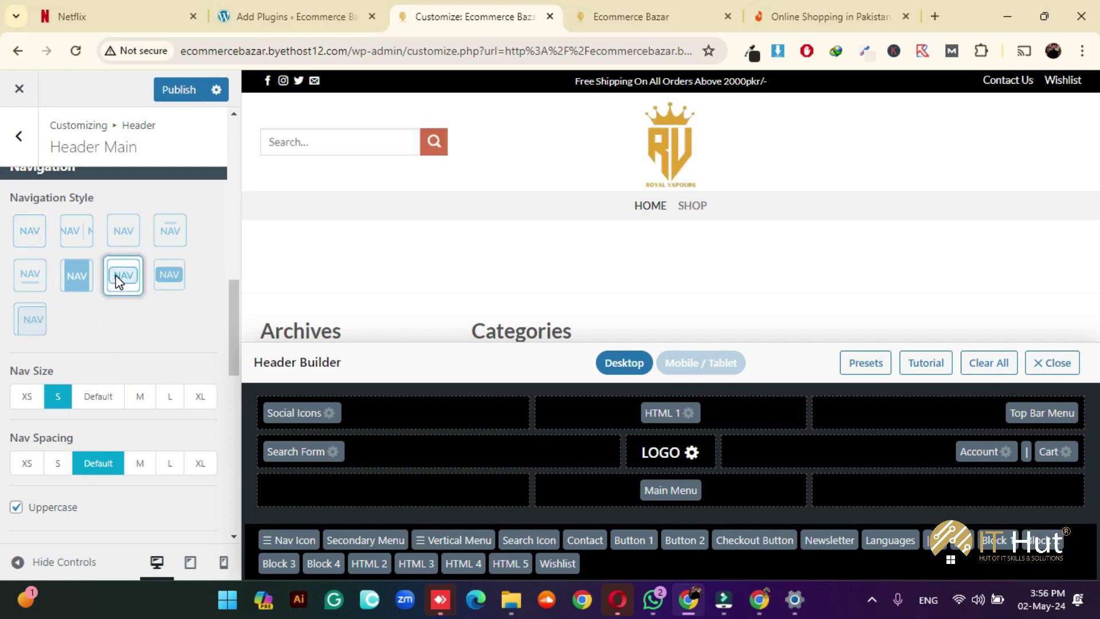
pyautogui.click(124, 229)
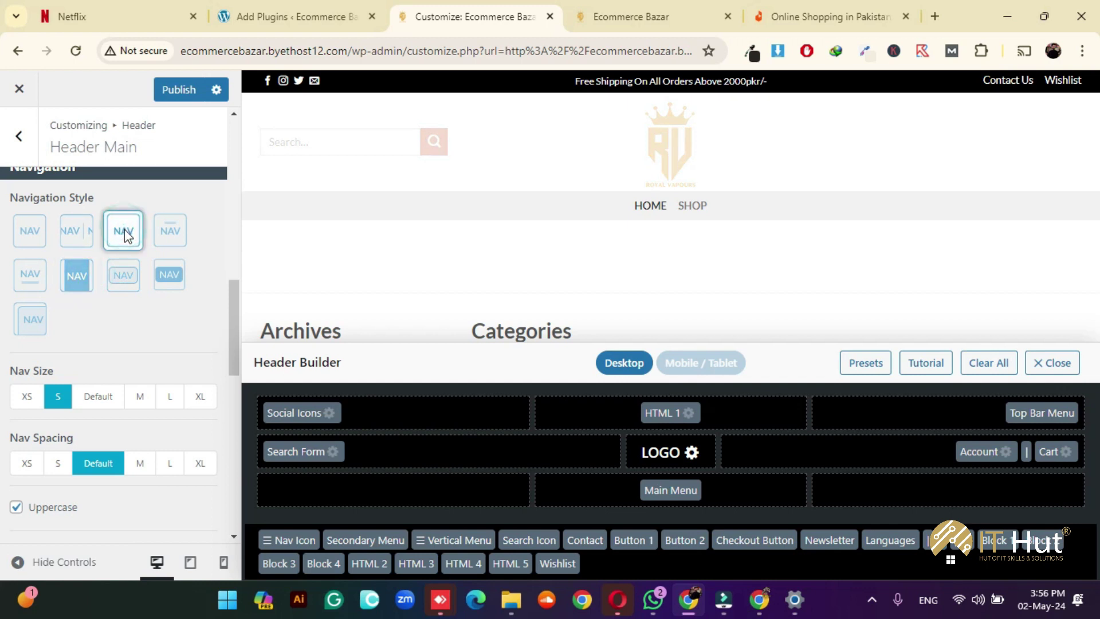
pyautogui.scroll(-4, 127, 321)
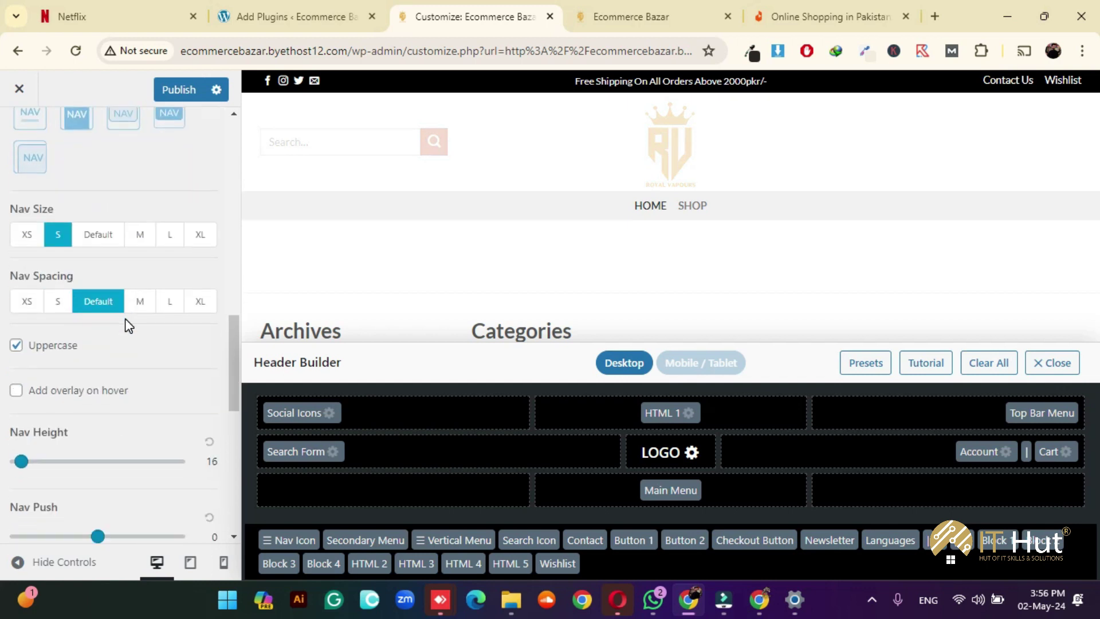
pyautogui.scroll(3, 128, 325)
pyautogui.scroll(1, 129, 326)
# Remove the vertical divider between Account and Cart from the Header Main row
pyautogui.moveTo(1026, 455); pyautogui.dragTo(964, 549)
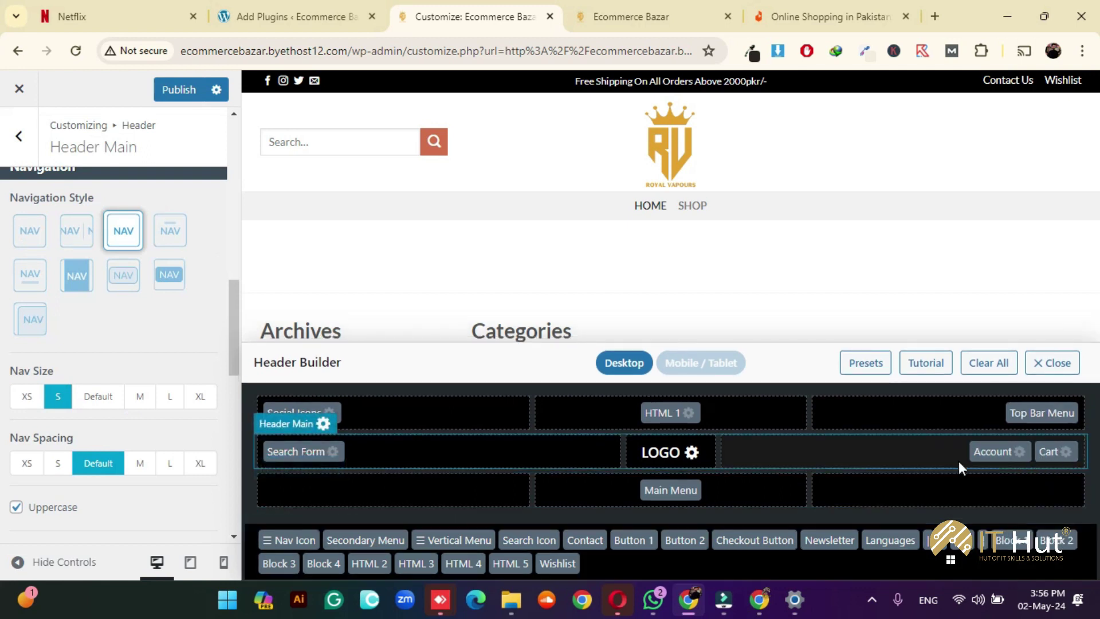
pyautogui.scroll(-4, 61, 366)
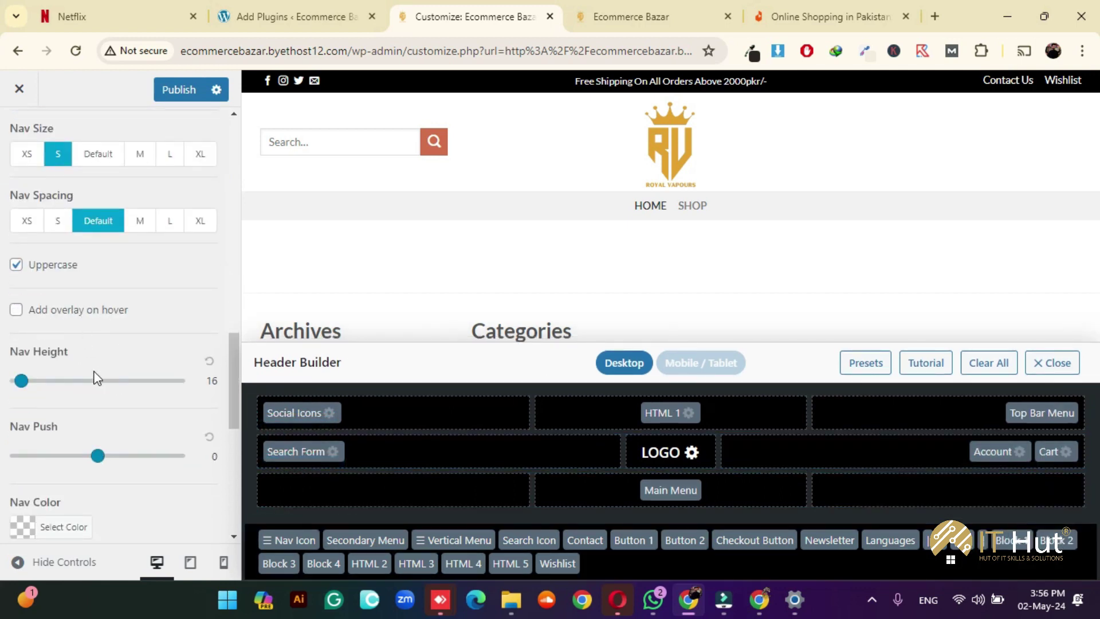
# Set the main header's Nav Color to white (#ffffff)
pyautogui.scroll(-3, 97, 378)
pyautogui.click(60, 366)
pyautogui.scroll(-4, 74, 418)
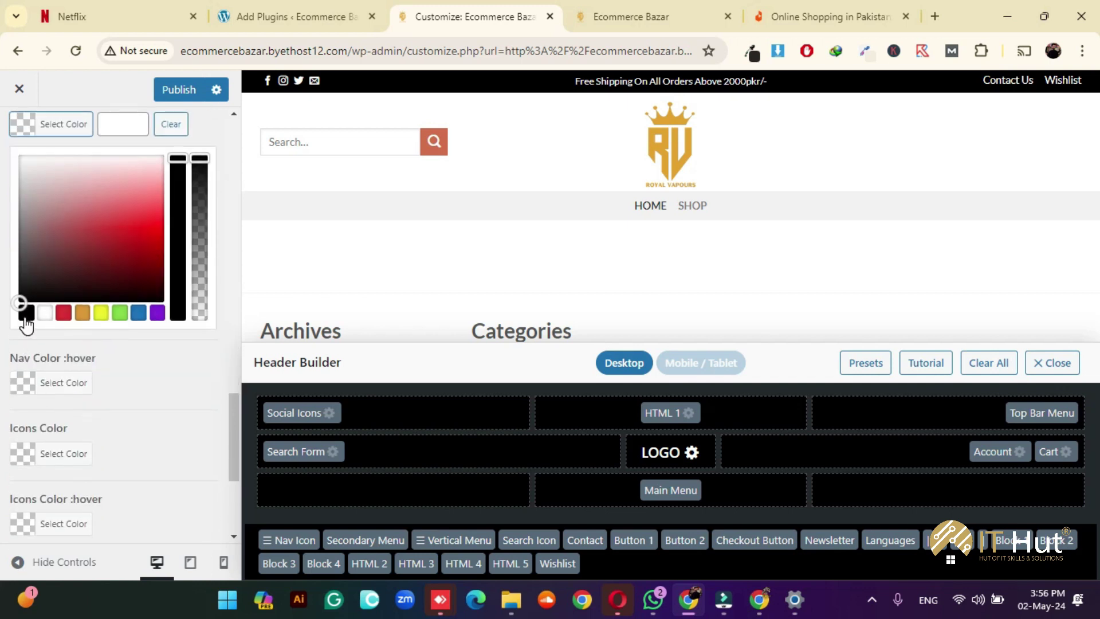
pyautogui.click(45, 314)
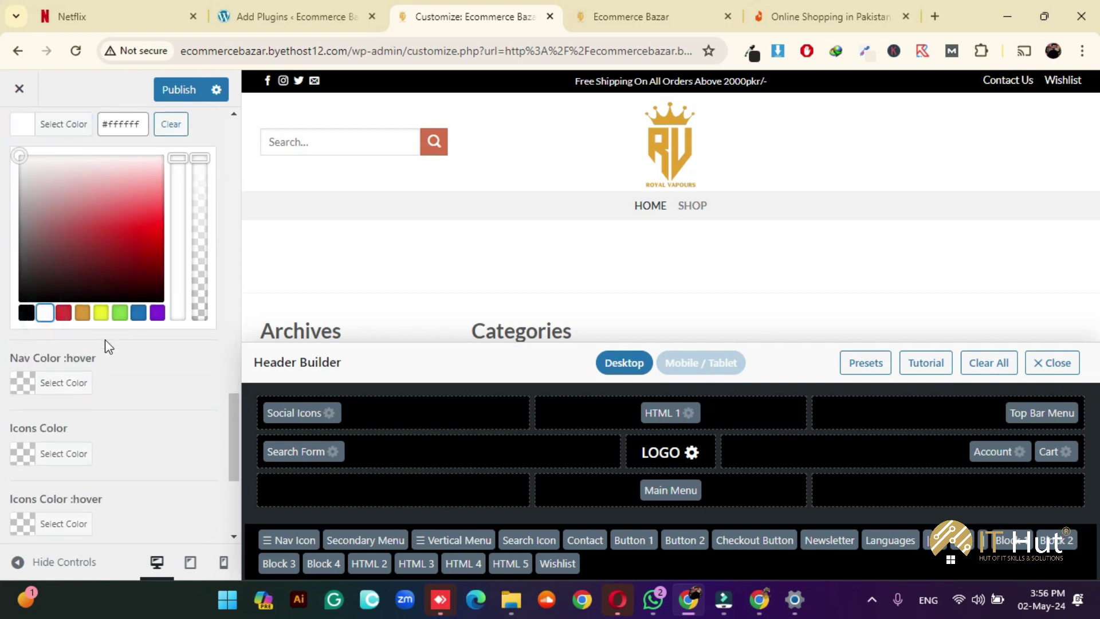
pyautogui.click(161, 360)
# Try the Default nav size for the main header, then restore size S
pyautogui.scroll(3, 172, 236)
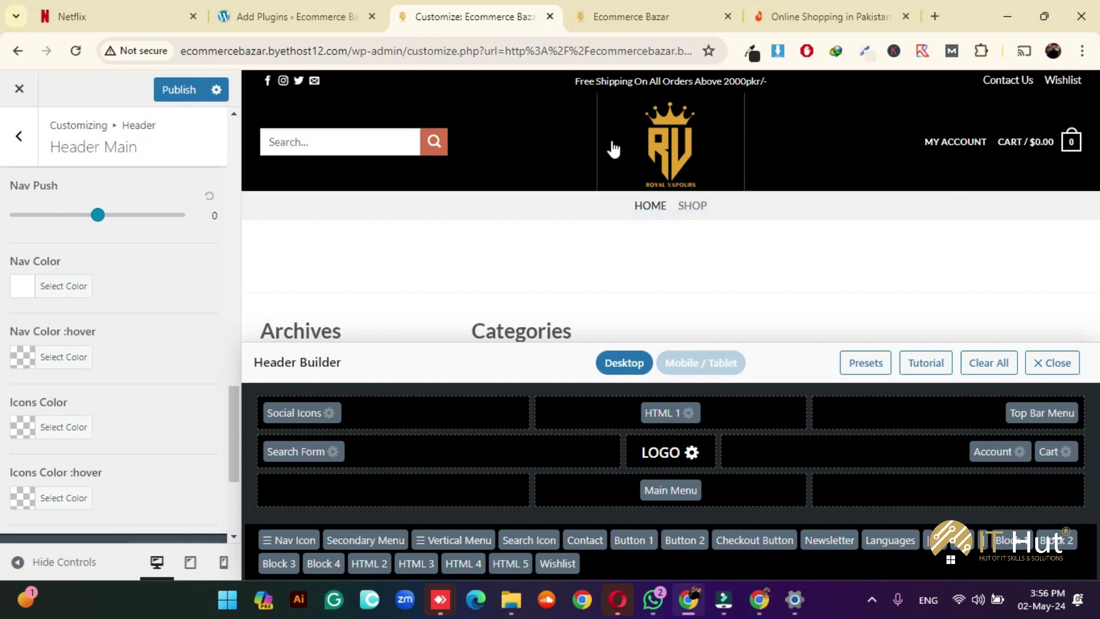
pyautogui.scroll(1, 86, 313)
pyautogui.scroll(8, 89, 312)
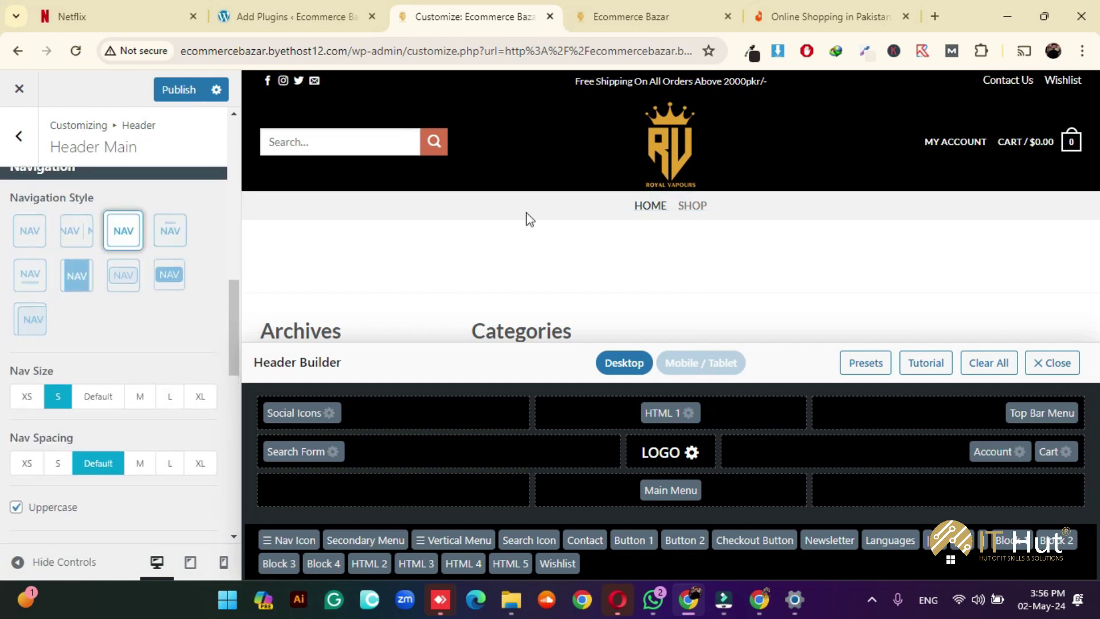
pyautogui.click(104, 395)
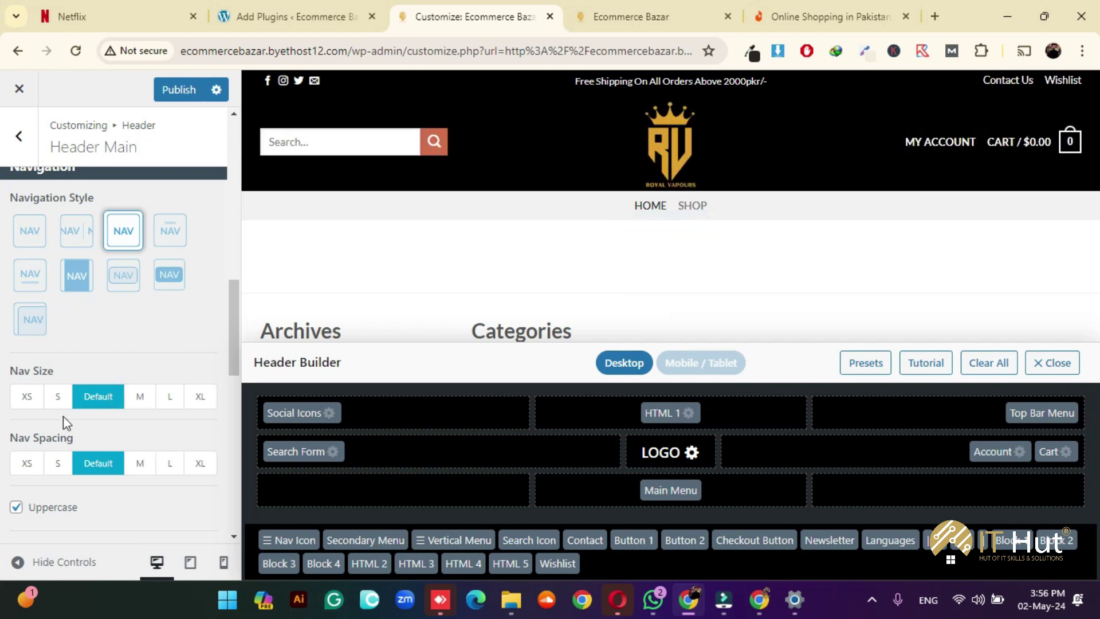
pyautogui.click(63, 396)
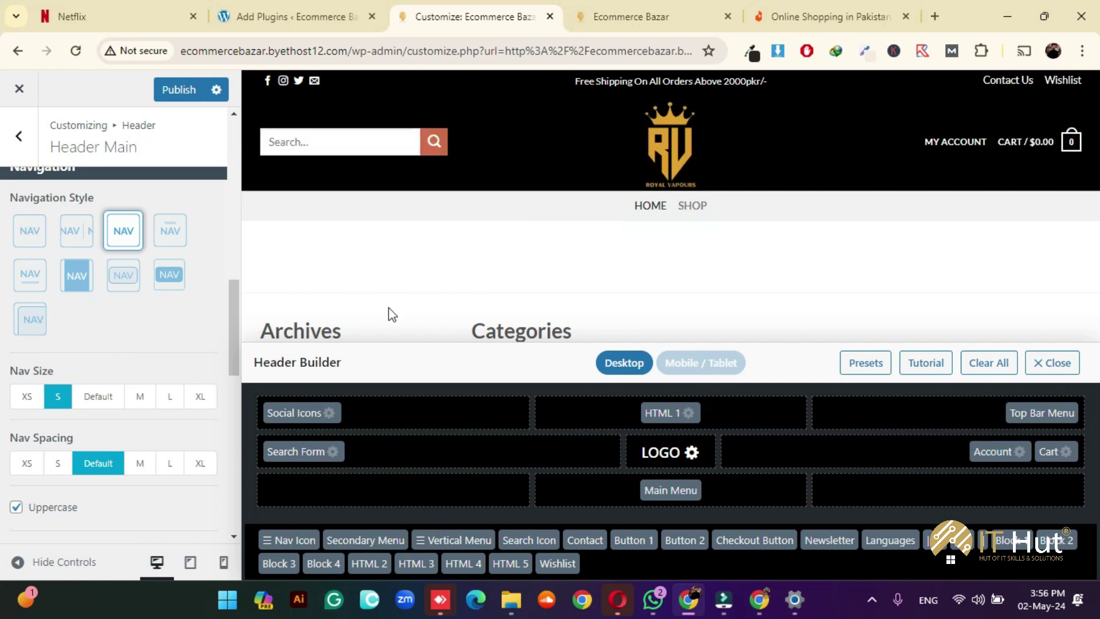
# Set the main header's Icons Color to the orange preset #dd9933
pyautogui.scroll(-8, 104, 407)
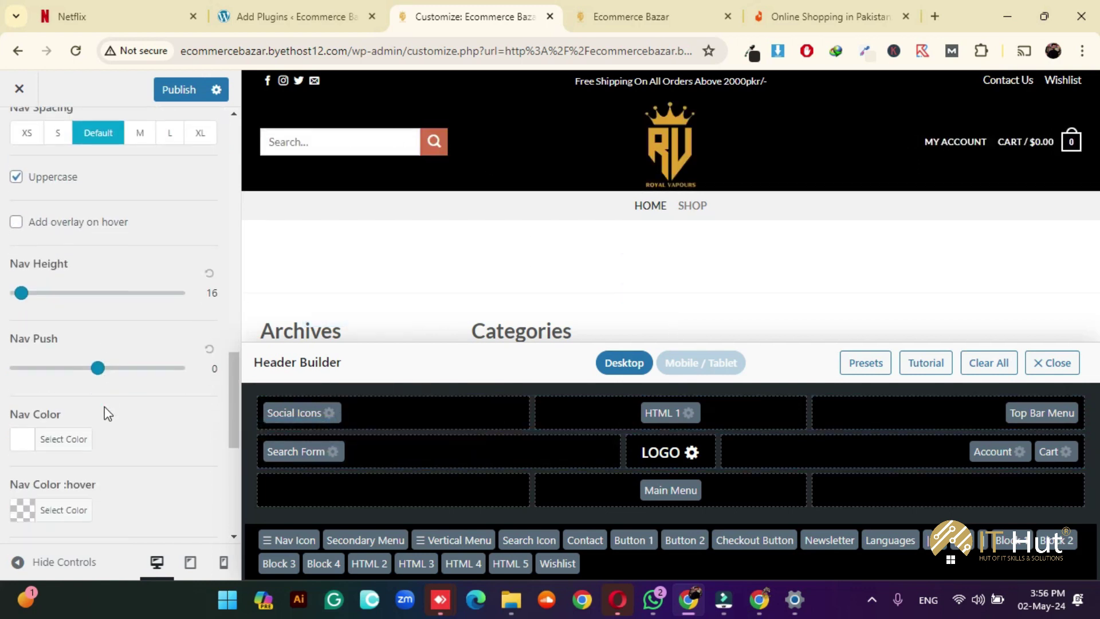
pyautogui.scroll(-3, 107, 407)
pyautogui.scroll(1, 92, 383)
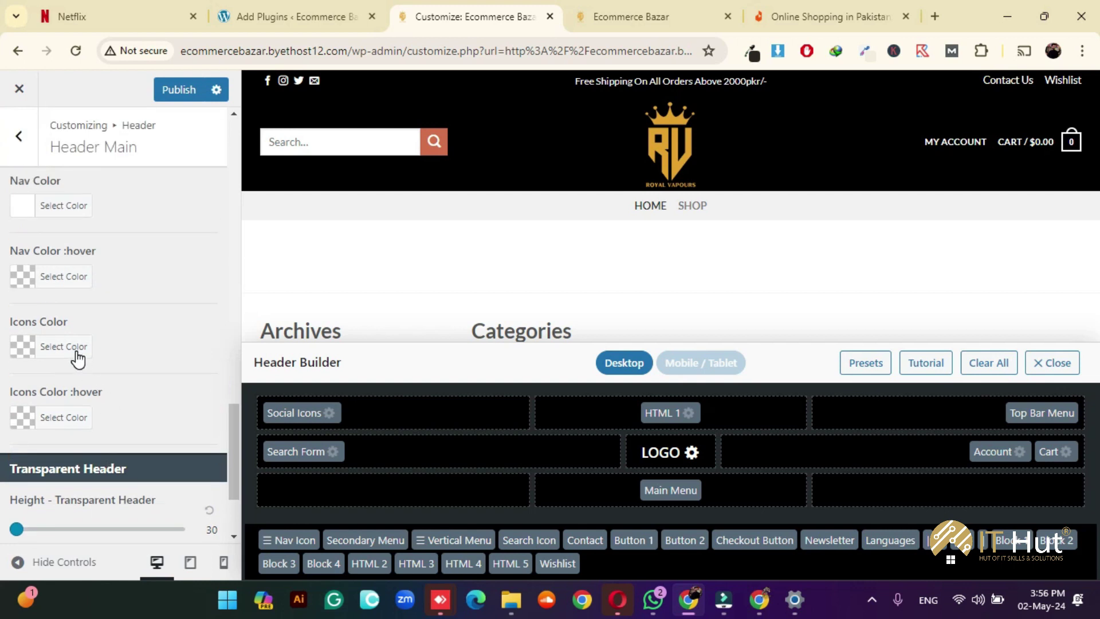
pyautogui.click(77, 350)
pyautogui.scroll(-1, 83, 493)
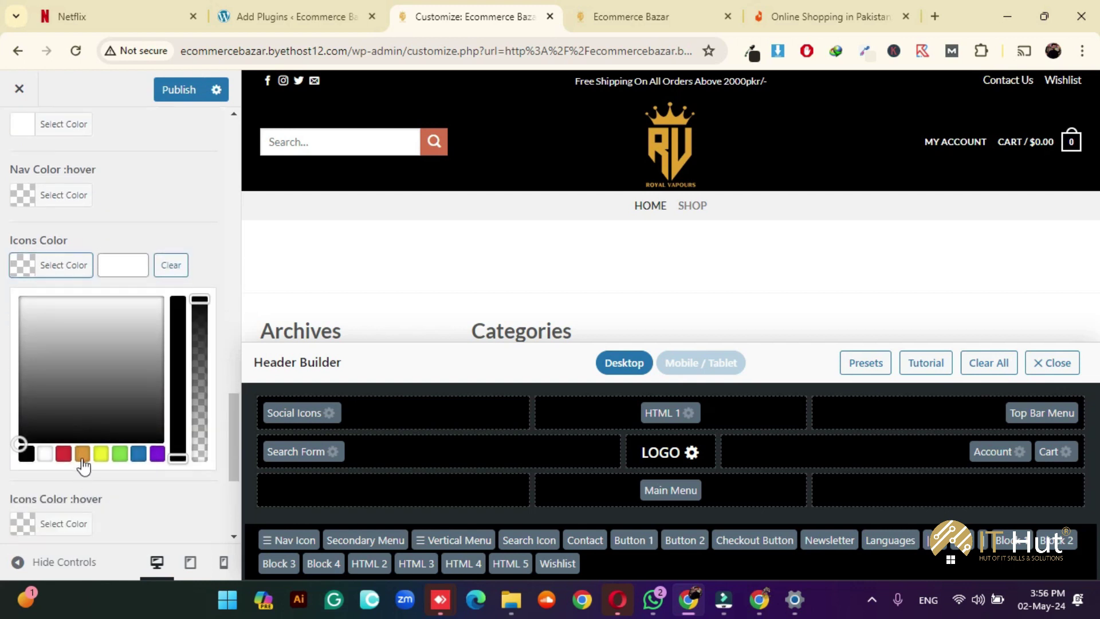
pyautogui.click(83, 456)
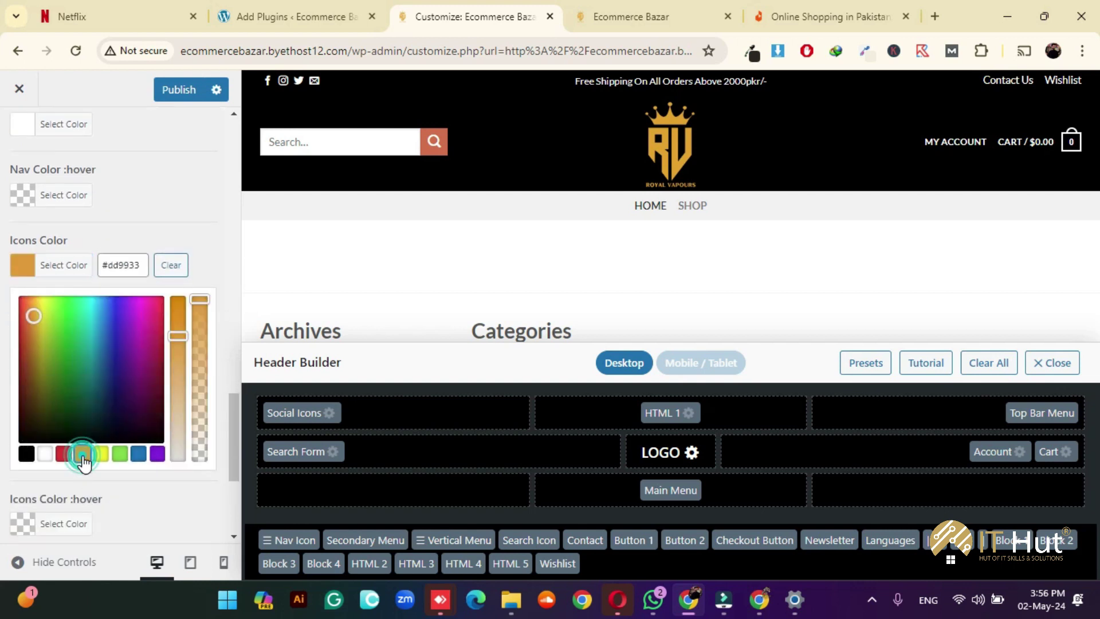
pyautogui.click(190, 214)
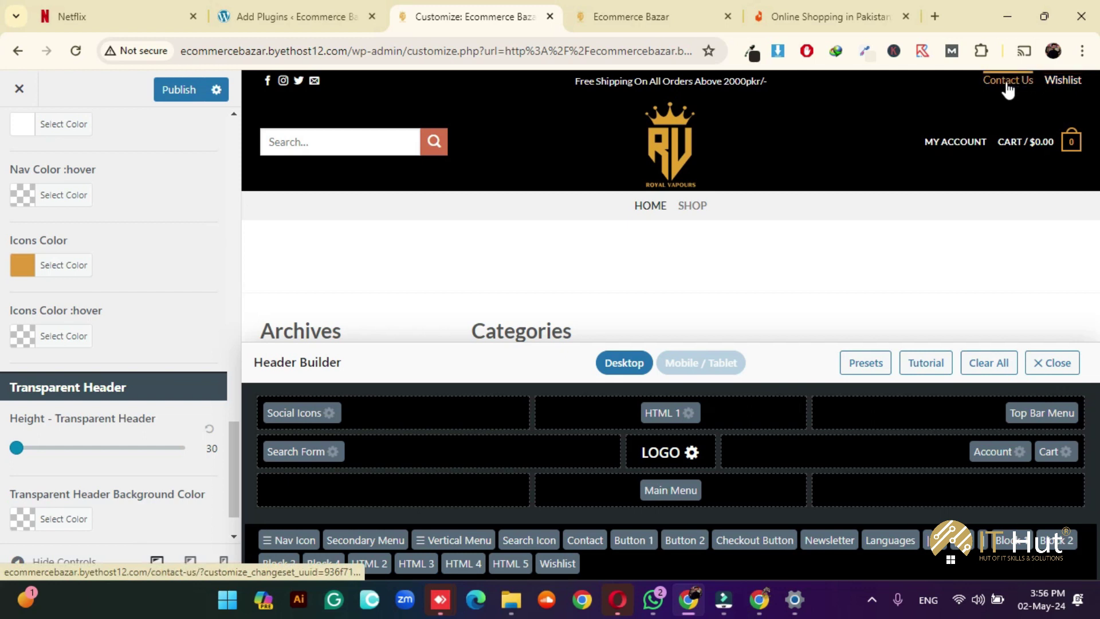
# Set the main header's Nav Color :hover to #dd9933 and preview it on the account and cart links
pyautogui.click(66, 196)
pyautogui.click(82, 382)
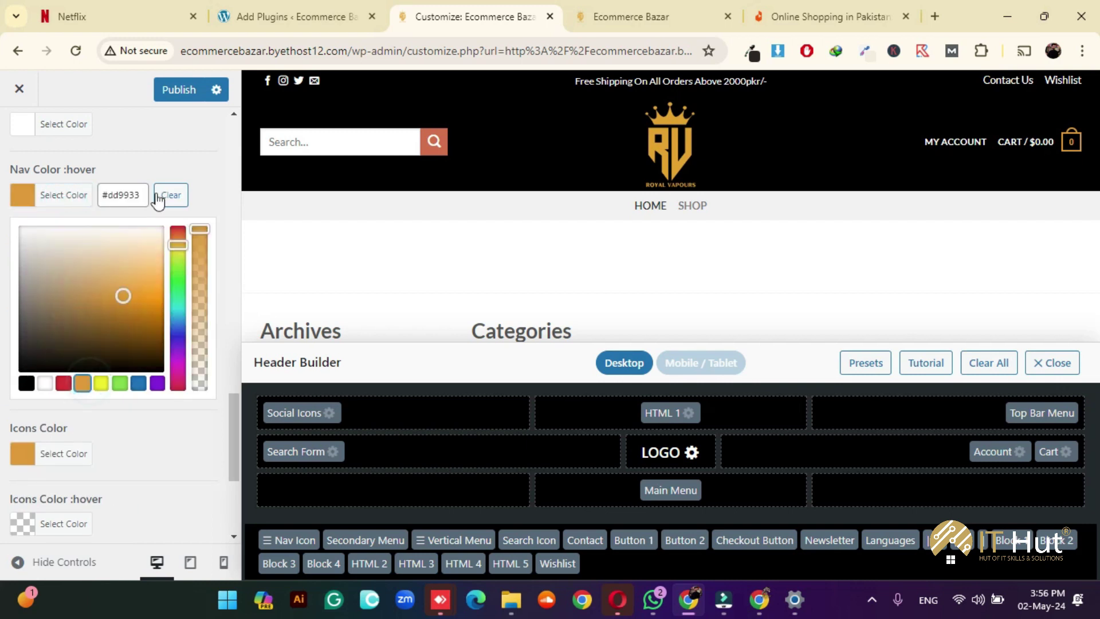
pyautogui.click(189, 158)
pyautogui.moveTo(1026, 143)
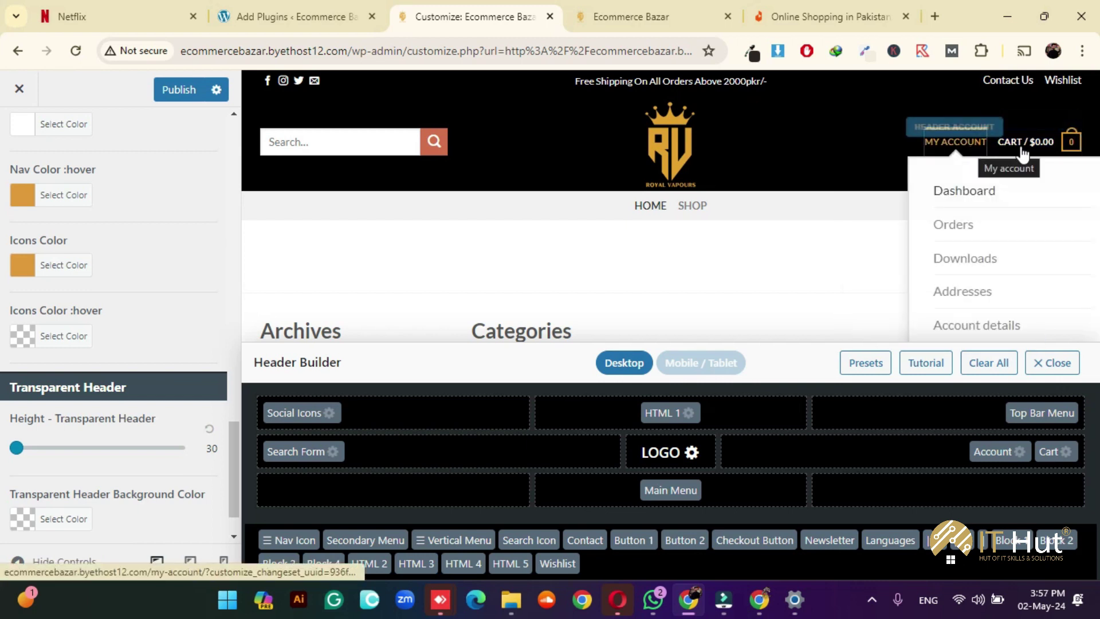
# Change the main header's navigation style to the plain first option
pyautogui.click(508, 157)
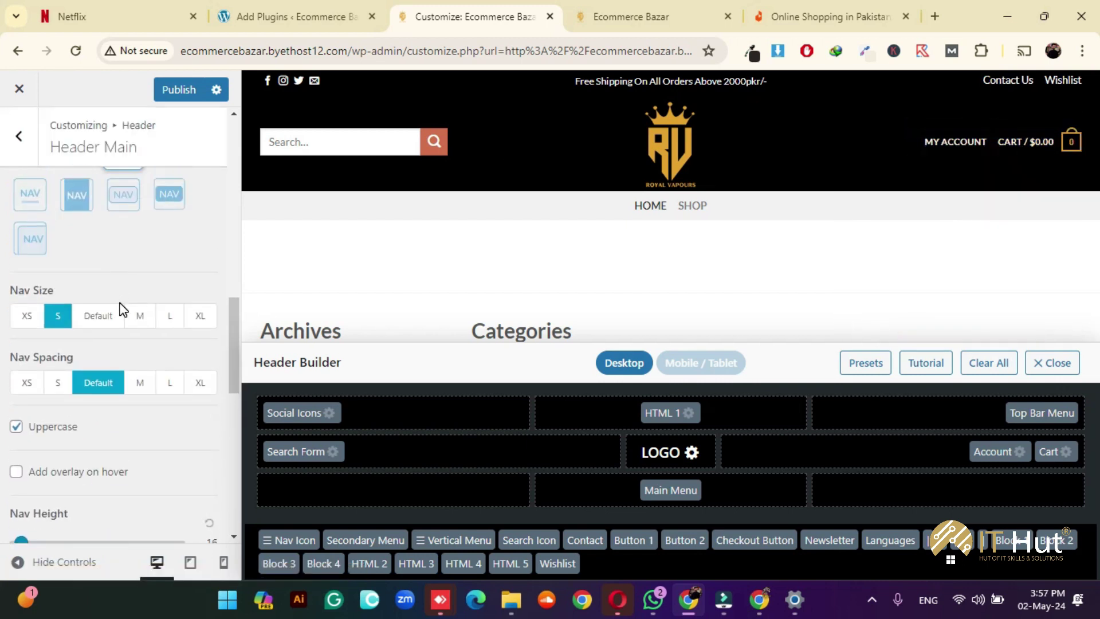
pyautogui.scroll(2, 122, 310)
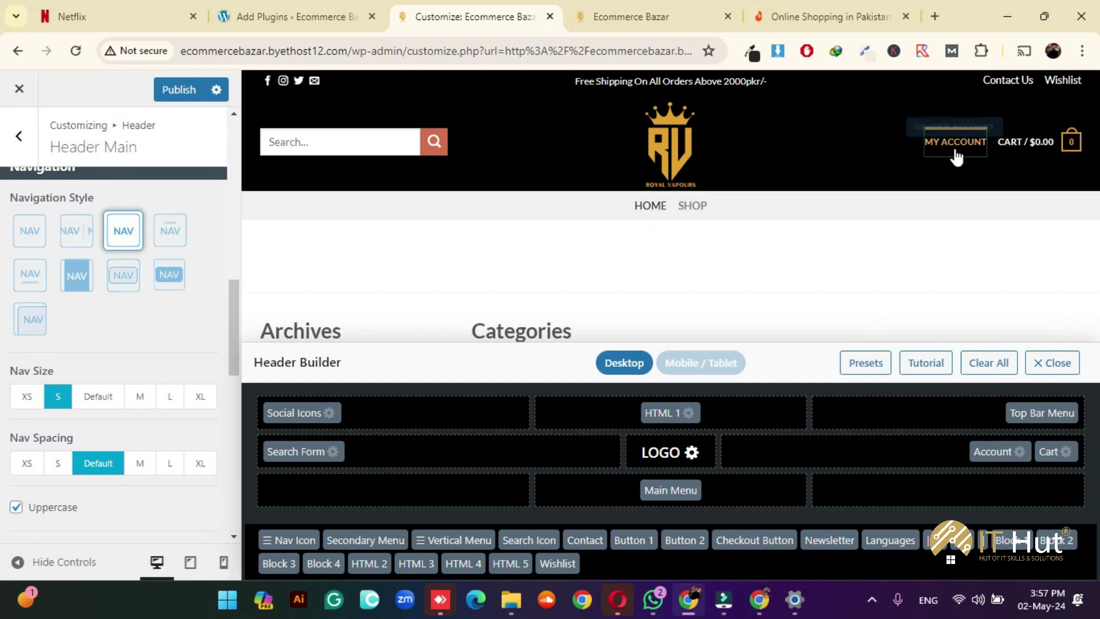
pyautogui.click(29, 243)
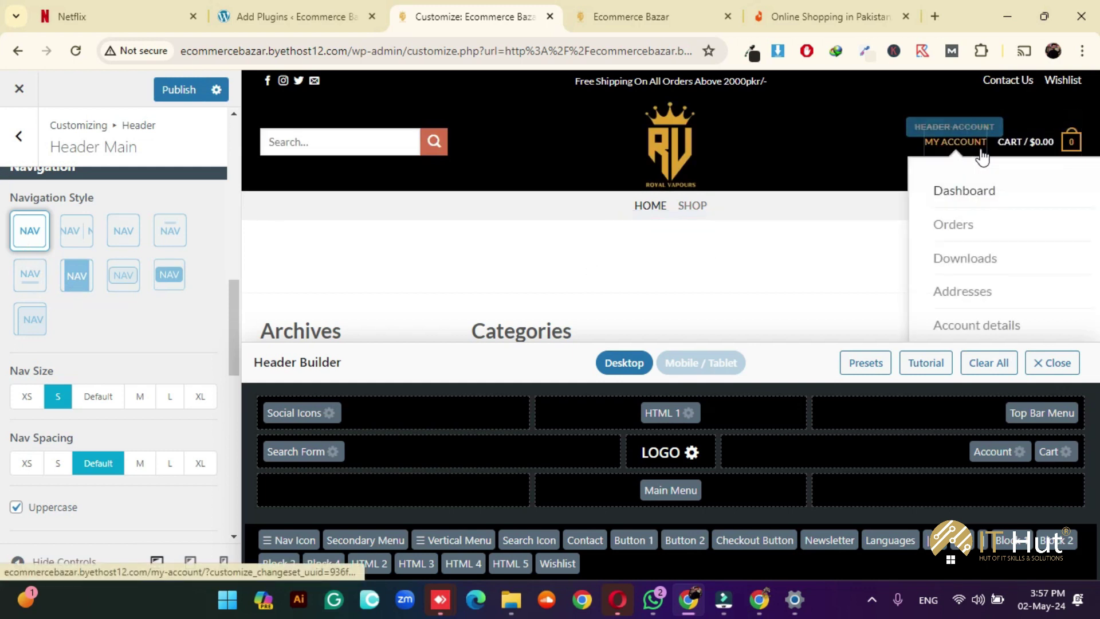
# Review the remaining Header Main settings, from navigation sizing and colors to the transparent header options
pyautogui.scroll(-1, 162, 344)
pyautogui.scroll(-5, 162, 343)
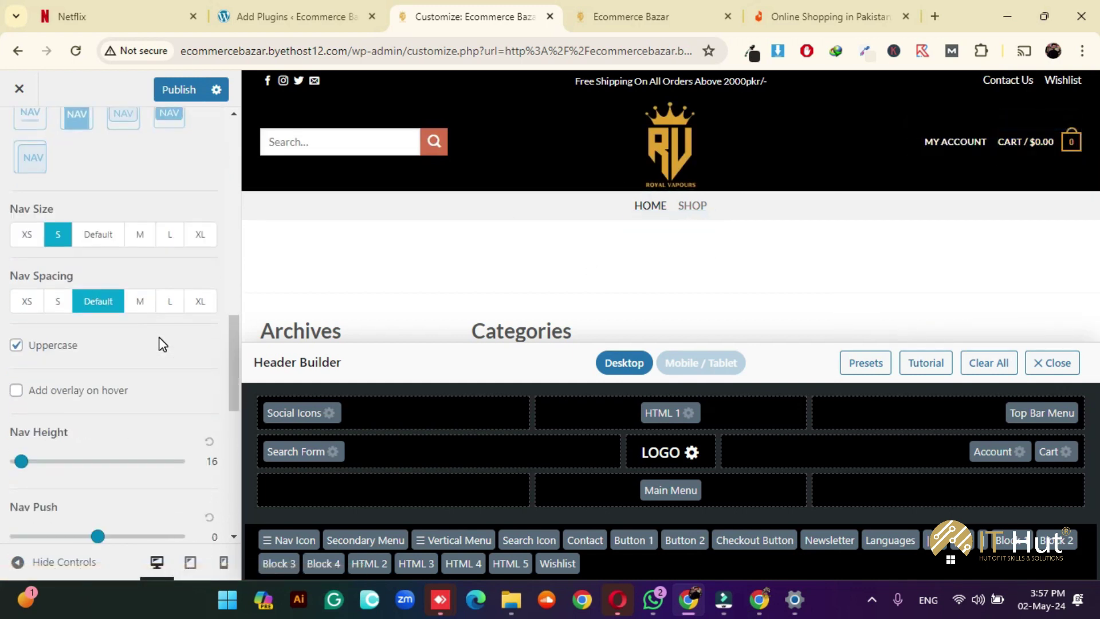
pyautogui.scroll(5, 161, 314)
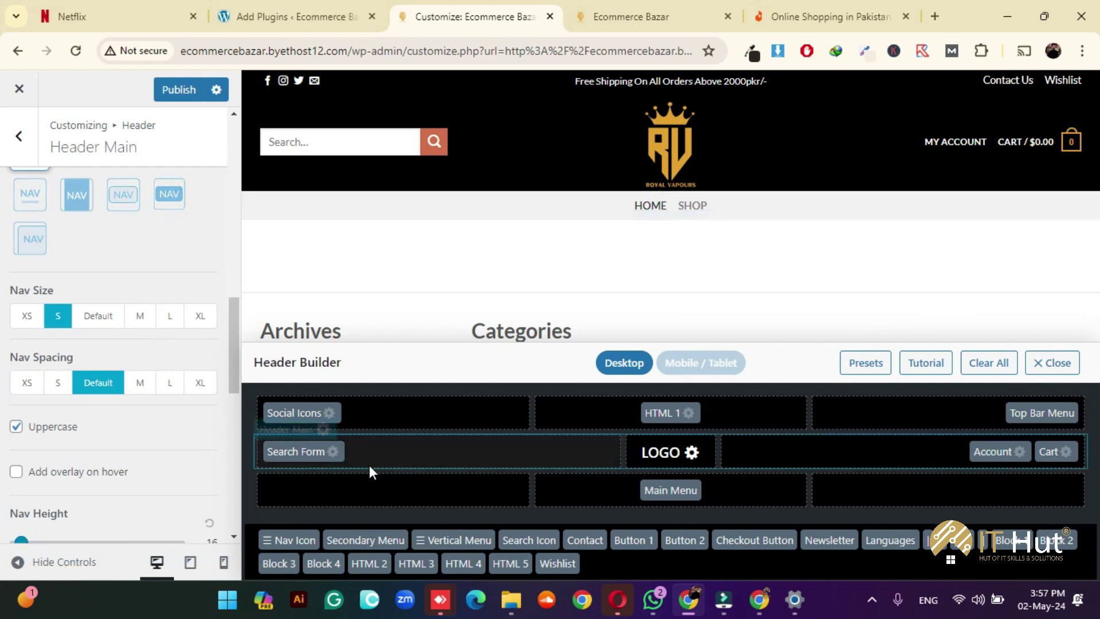
pyautogui.scroll(-10, 111, 379)
pyautogui.scroll(-2, 124, 404)
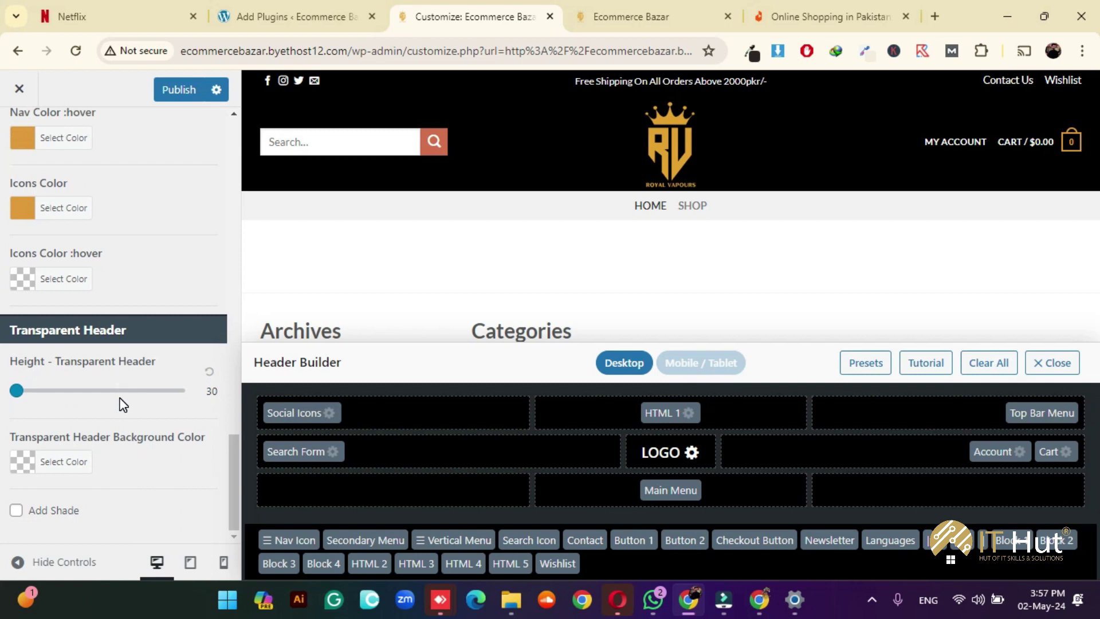
pyautogui.scroll(15, 123, 400)
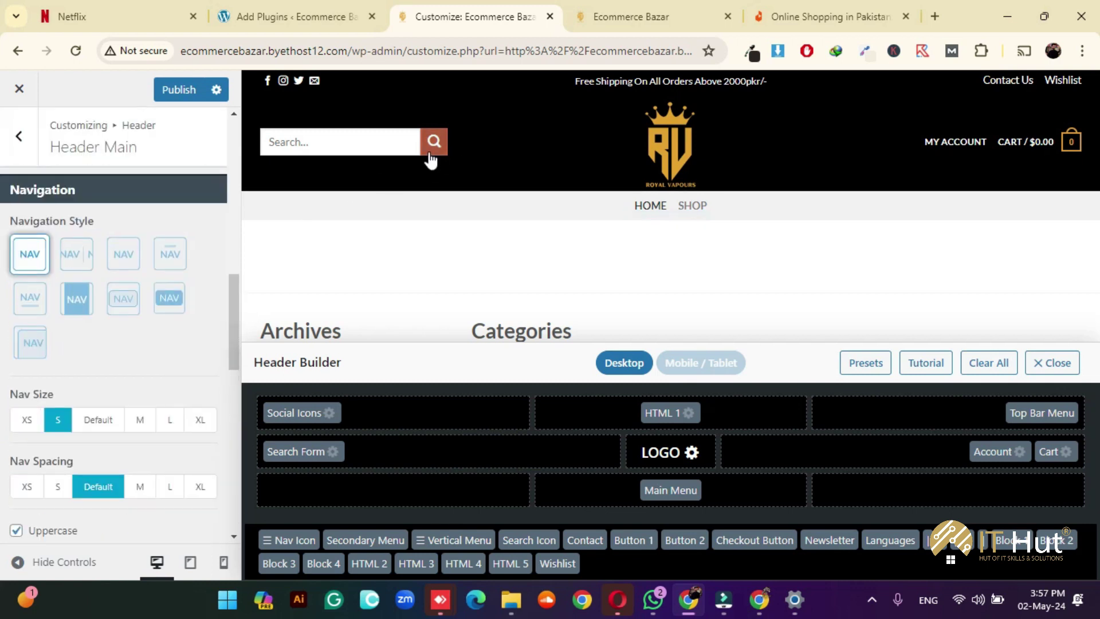
pyautogui.scroll(4, 116, 177)
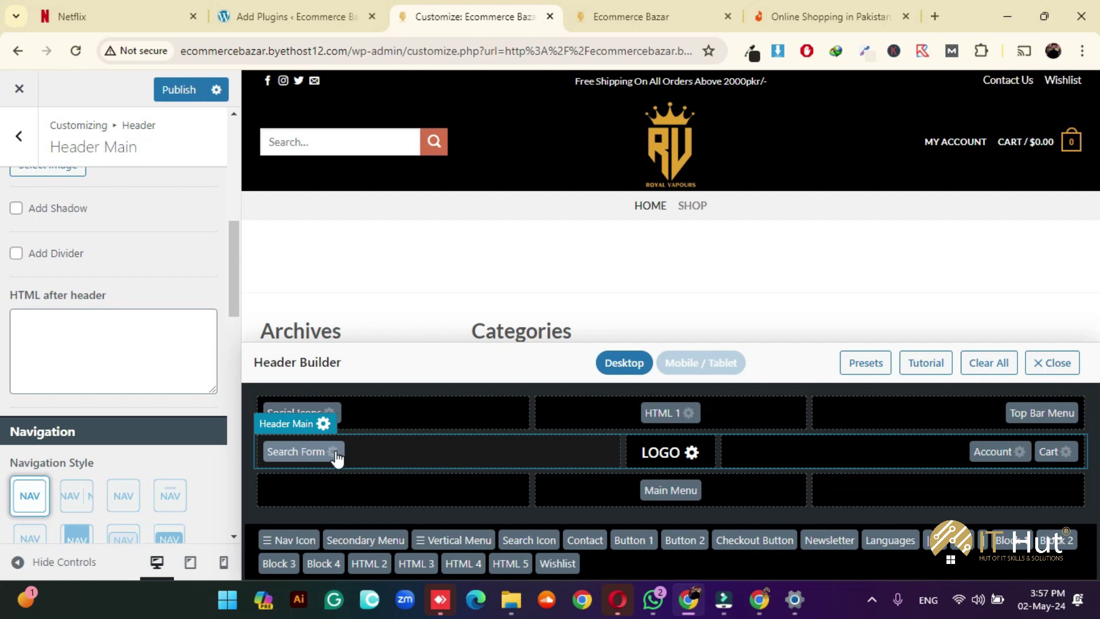
# Give the header search the solid circle icon style and set its Search Form Style to Flat
pyautogui.click(336, 454)
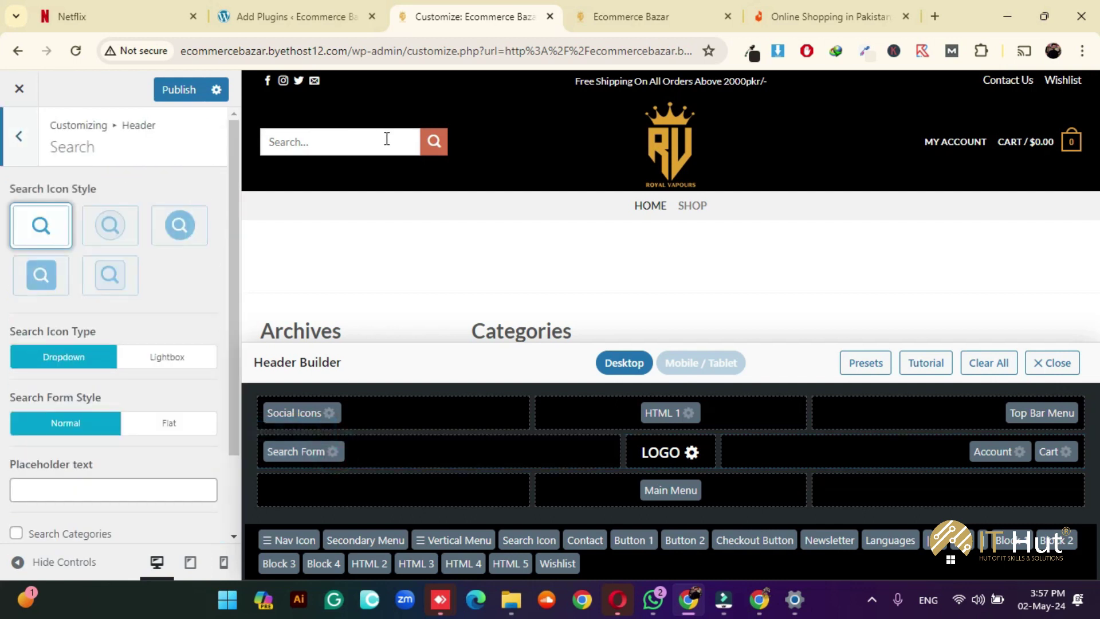
pyautogui.click(112, 230)
pyautogui.click(183, 229)
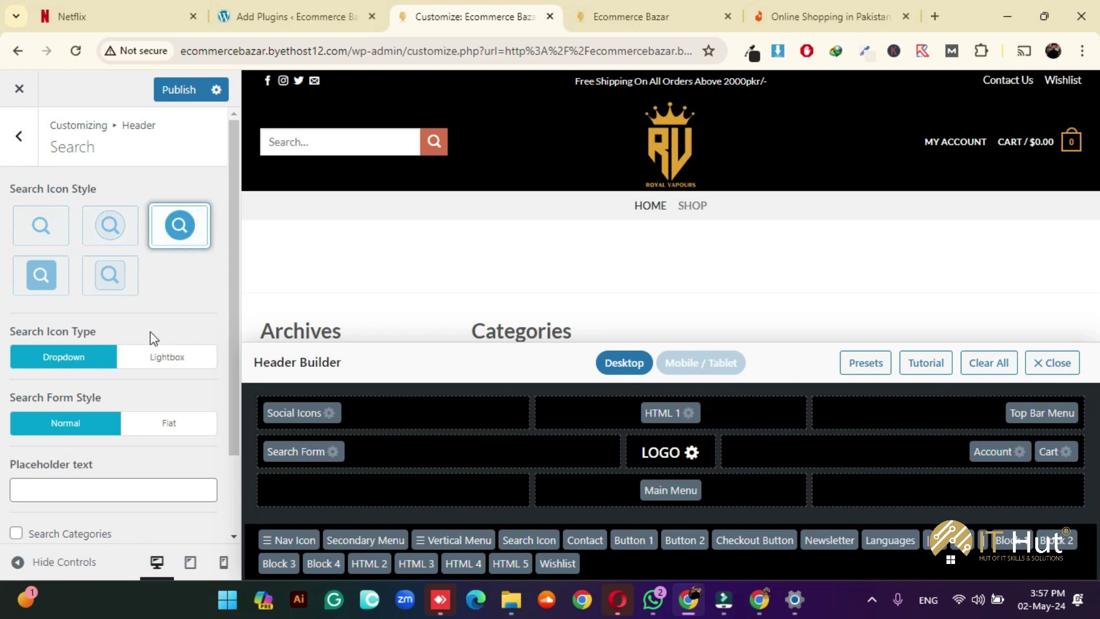
pyautogui.click(145, 431)
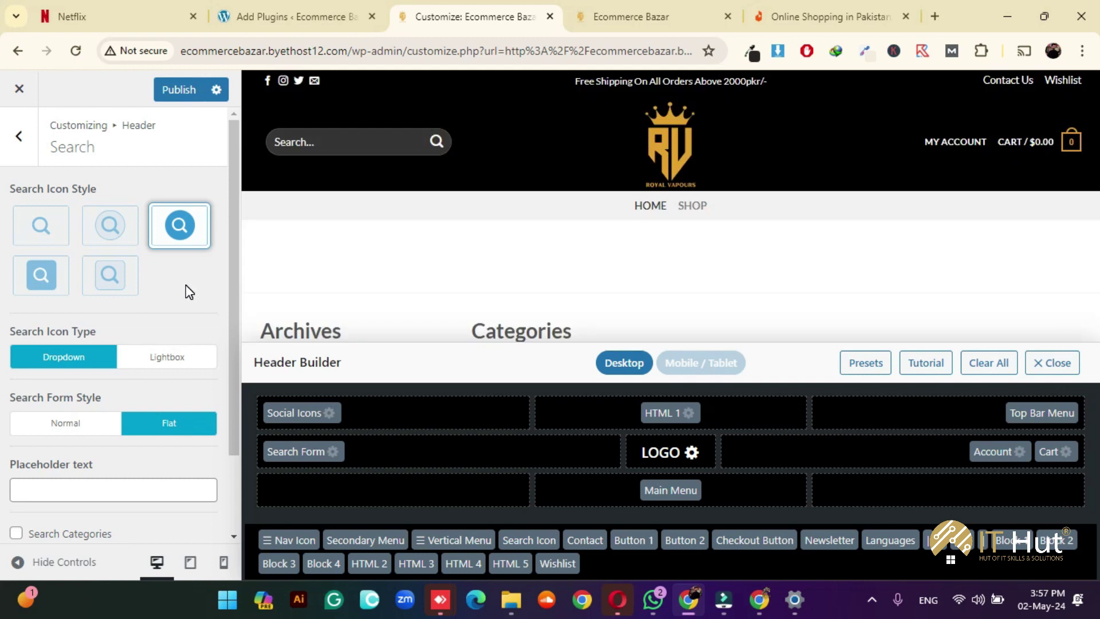
# Publish the header color, navigation and search changes, and reload the live Ecommerce Bazar site to check them
pyautogui.click(167, 92)
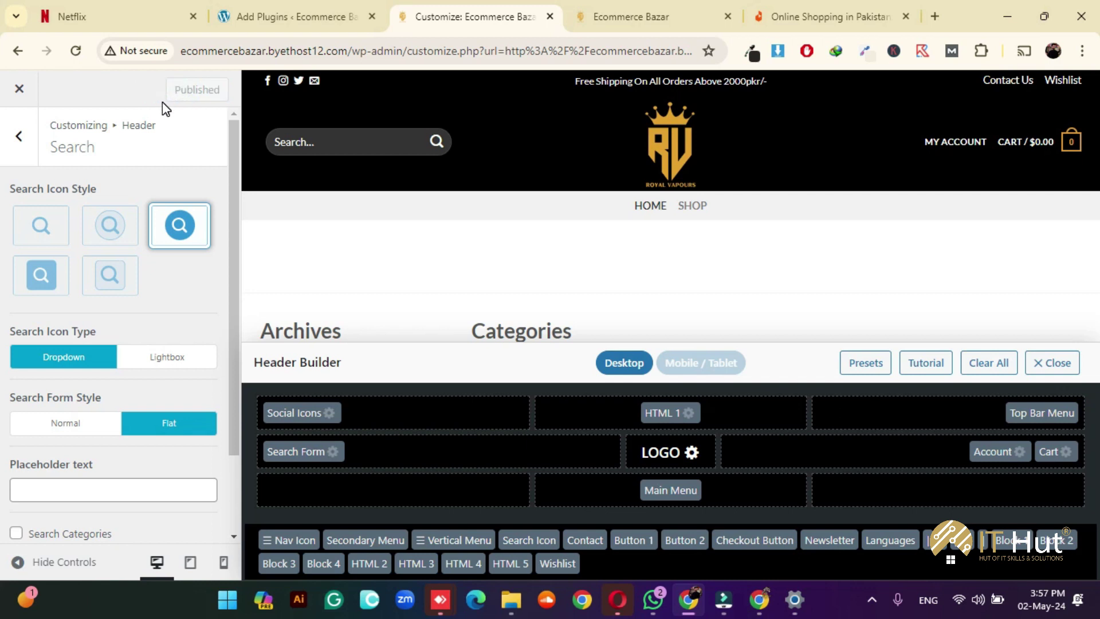
pyautogui.click(573, 19)
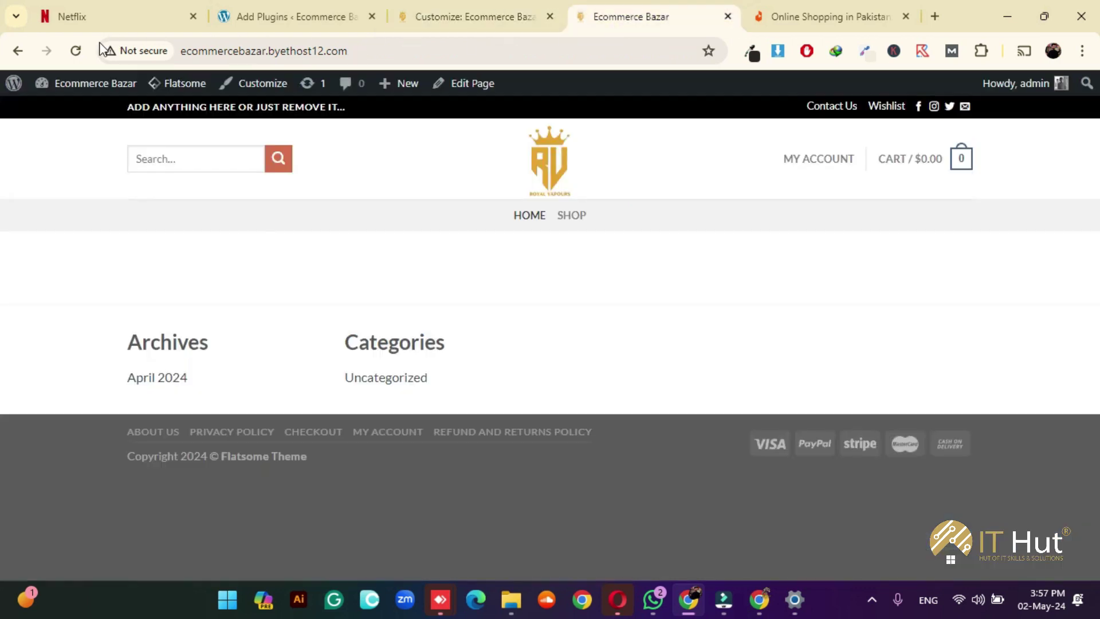
pyautogui.click(75, 50)
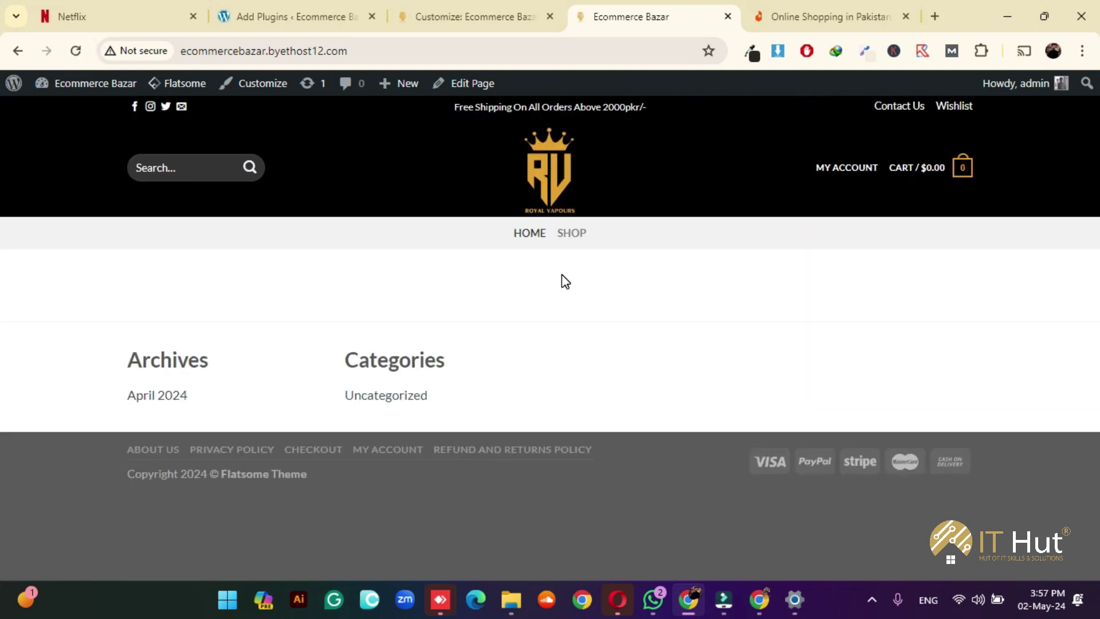
# Return to the customizer and set the header search form width to 66
pyautogui.click(416, 2)
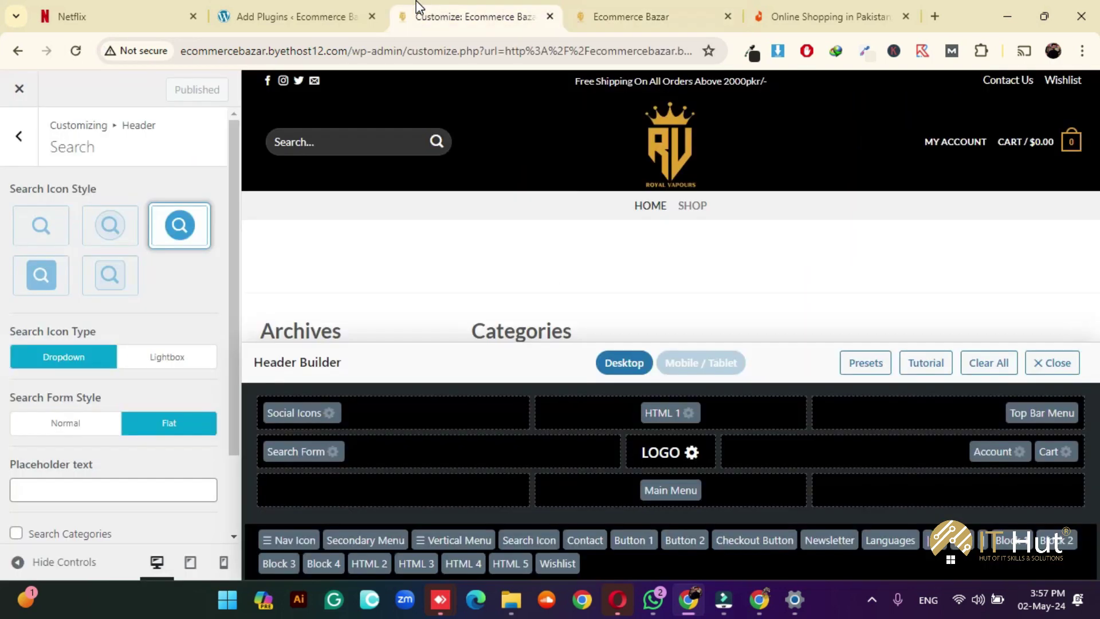
pyautogui.scroll(-2, 93, 422)
pyautogui.moveTo(106, 506); pyautogui.dragTo(117, 509)
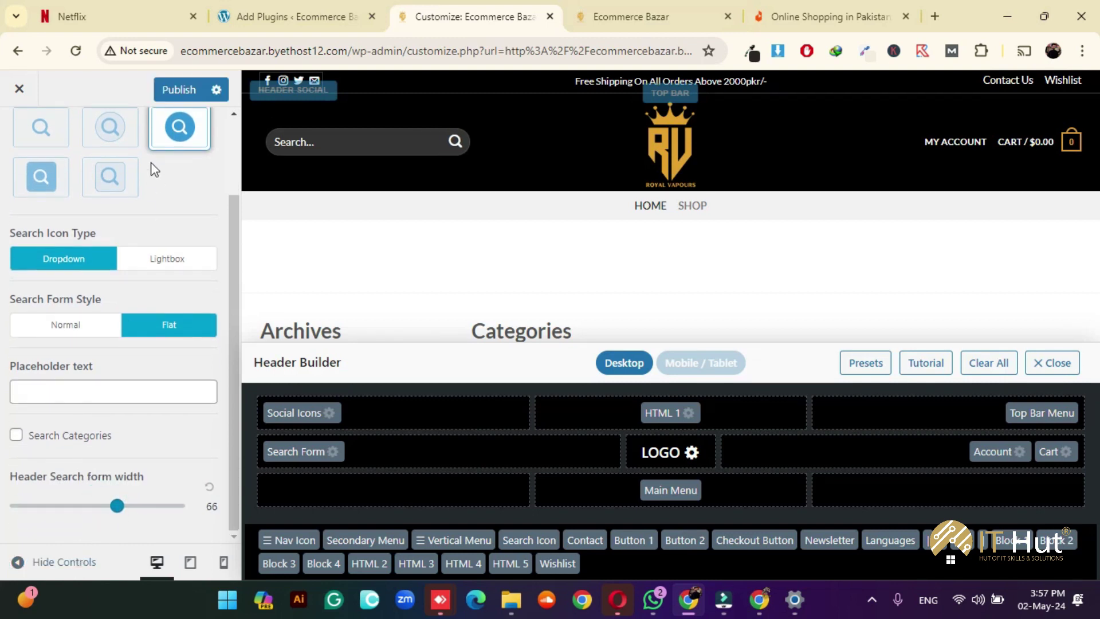
# Publish the new search form width, check it on the reloaded live site, and return to the customizer
pyautogui.click(172, 89)
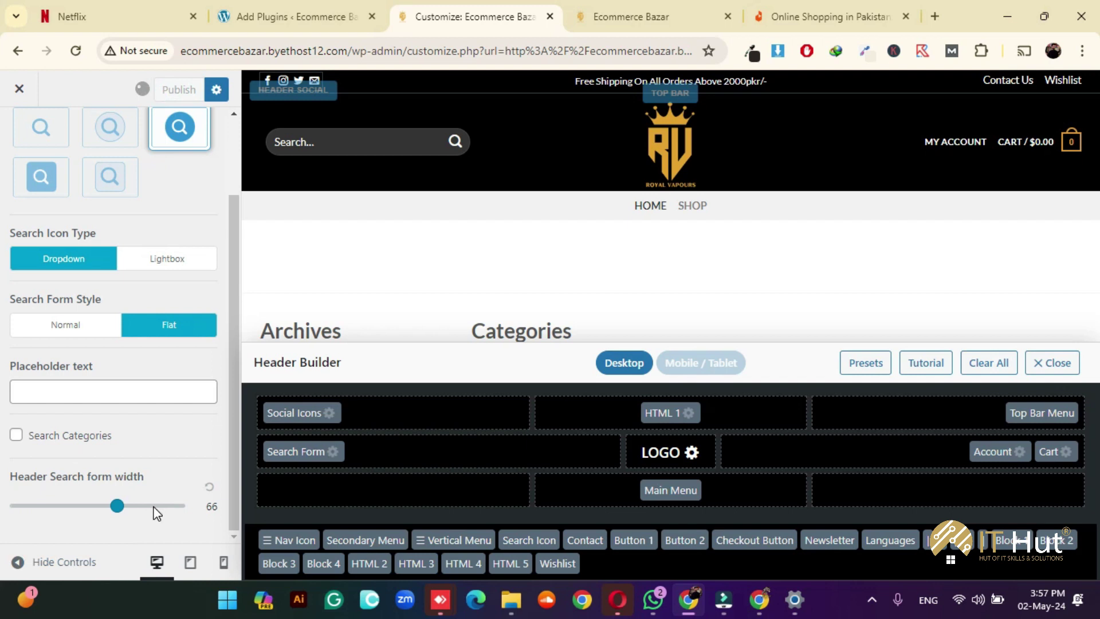
pyautogui.click(610, 9)
pyautogui.press('F5')
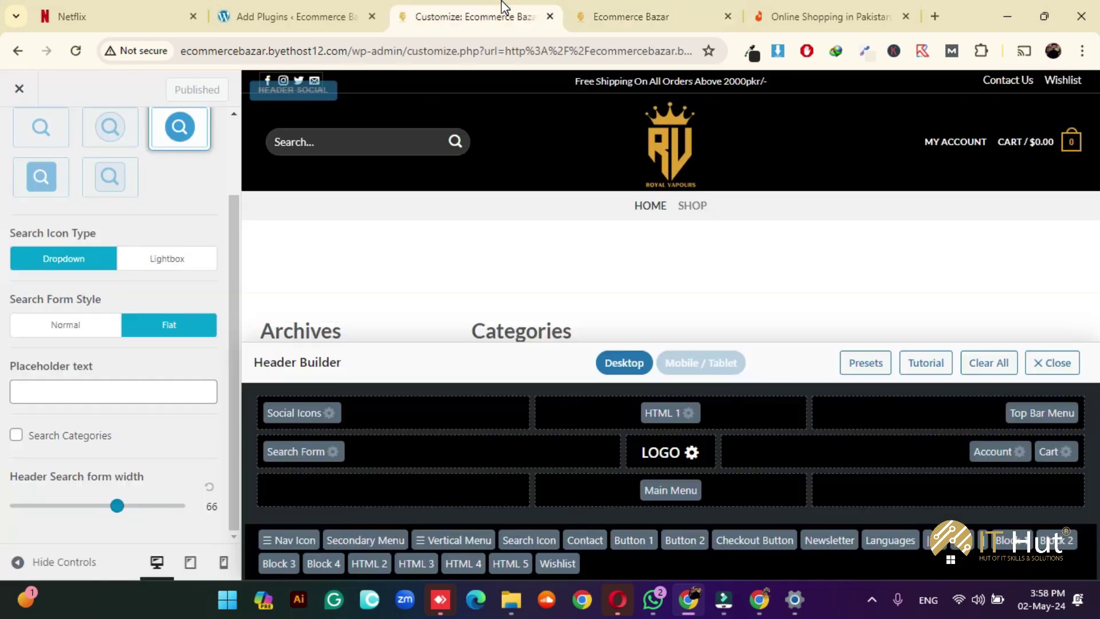
pyautogui.click(500, 8)
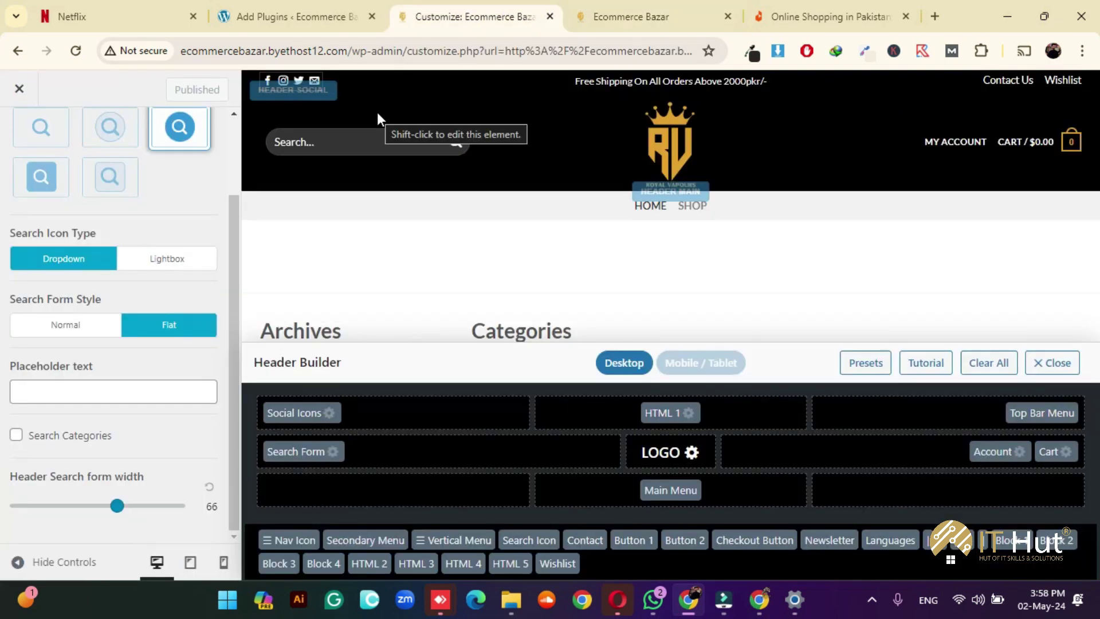